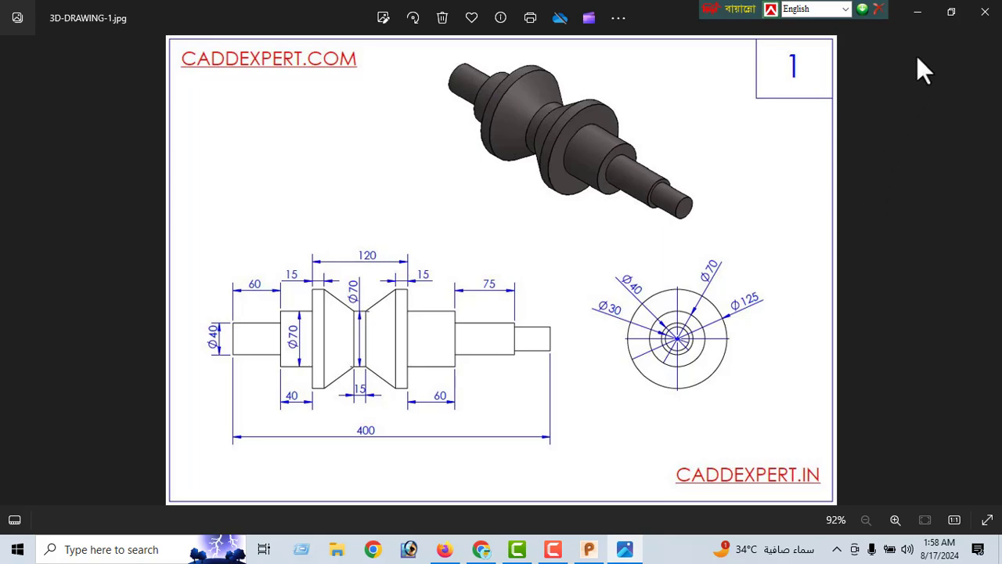
Step: Switch to PowerShape and delete the existing stepped shaft model, keeping the workplane
{"action": "left_click", "coordinate": [916, 13]}
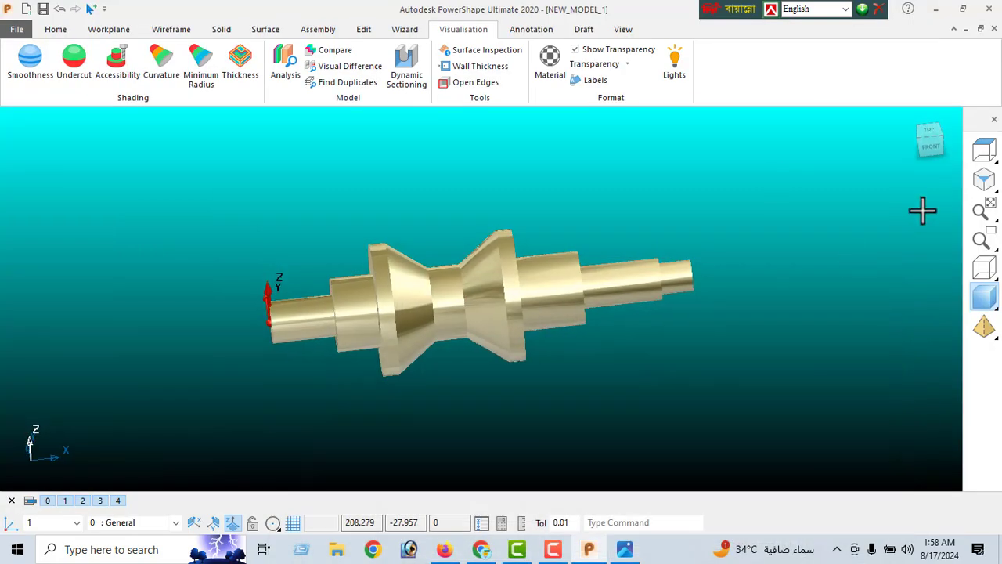
{"action": "left_click", "coordinate": [978, 180]}
{"action": "middle_click_drag", "start_coordinate": [537, 331], "coordinate": [347, 240]}
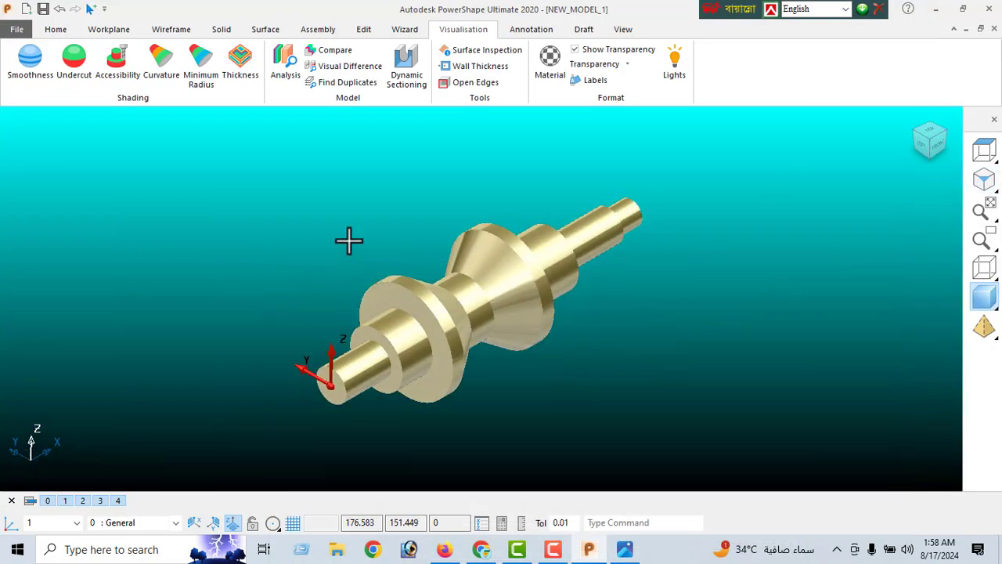
{"action": "left_click_drag", "start_coordinate": [344, 185], "coordinate": [592, 414]}
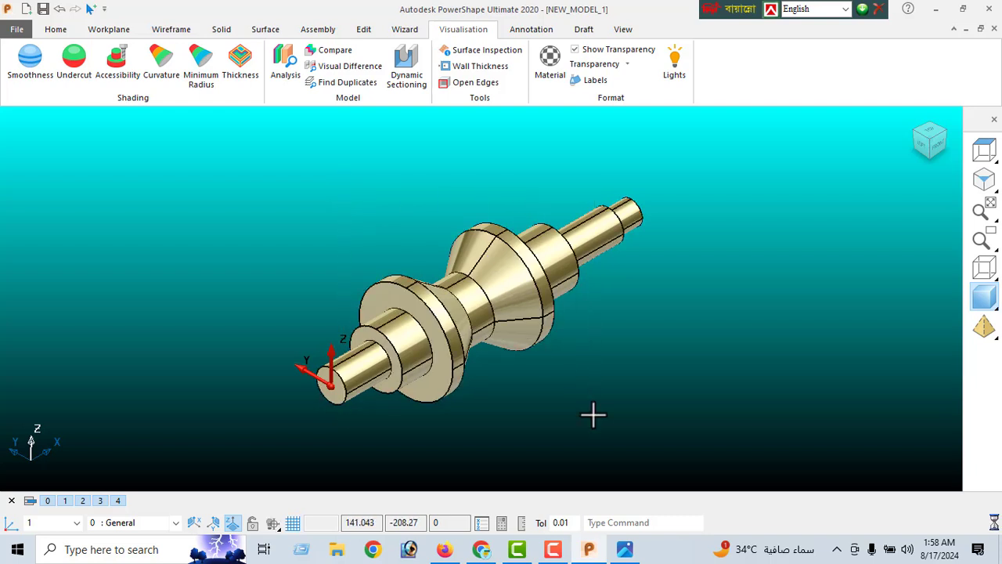
{"action": "key", "text": "Delete"}
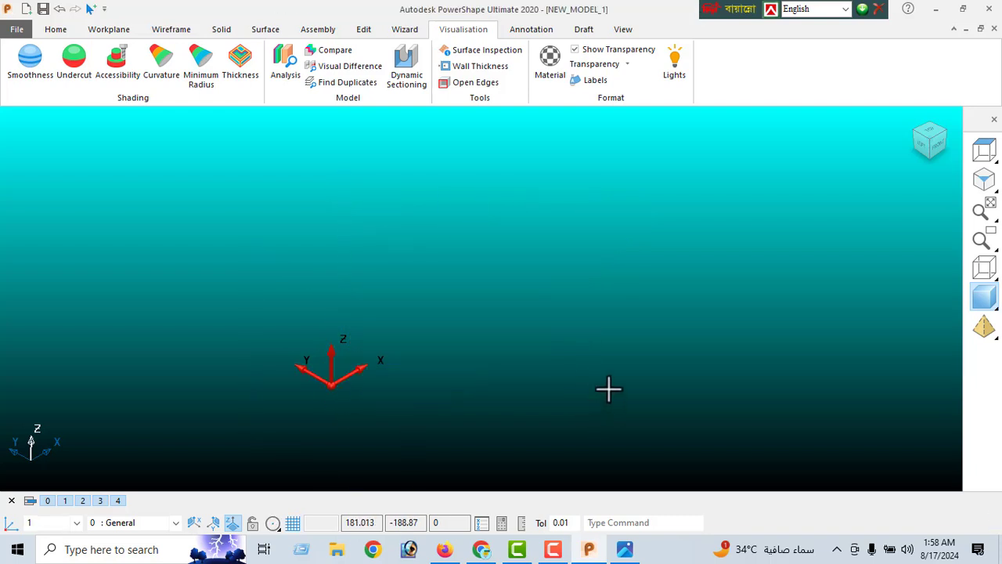
Step: In the top view, draw a horizontal line about 1.3 long from the workplane origin along X
{"action": "left_click", "coordinate": [984, 149]}
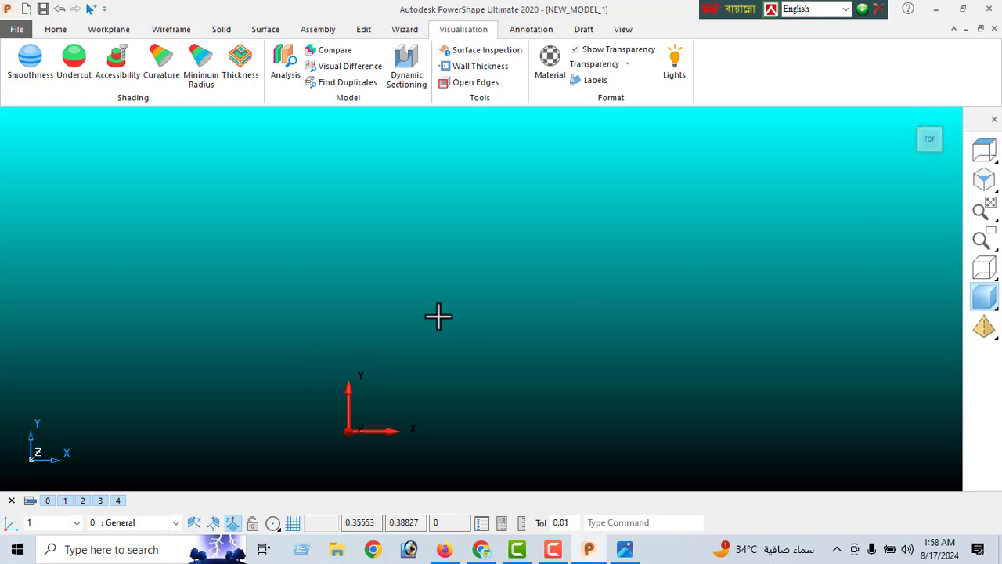
{"action": "left_click", "coordinate": [983, 150]}
{"action": "middle_click_drag", "start_coordinate": [617, 259], "coordinate": [675, 144], "text": "shift"}
{"action": "left_click", "coordinate": [61, 32]}
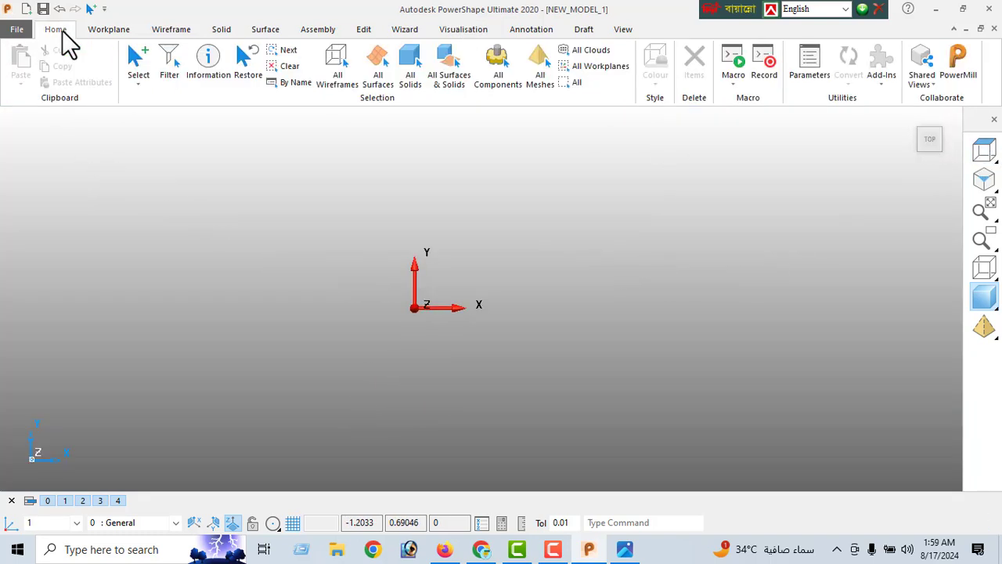
{"action": "left_click", "coordinate": [119, 31]}
{"action": "left_click", "coordinate": [170, 32]}
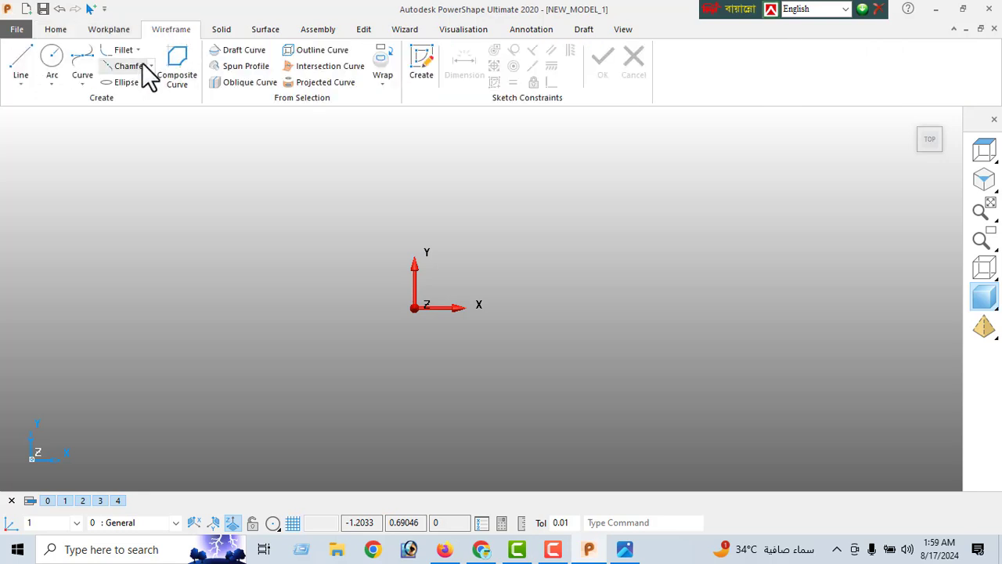
{"action": "middle_click_drag", "start_coordinate": [188, 241], "coordinate": [117, 268], "text": "shift"}
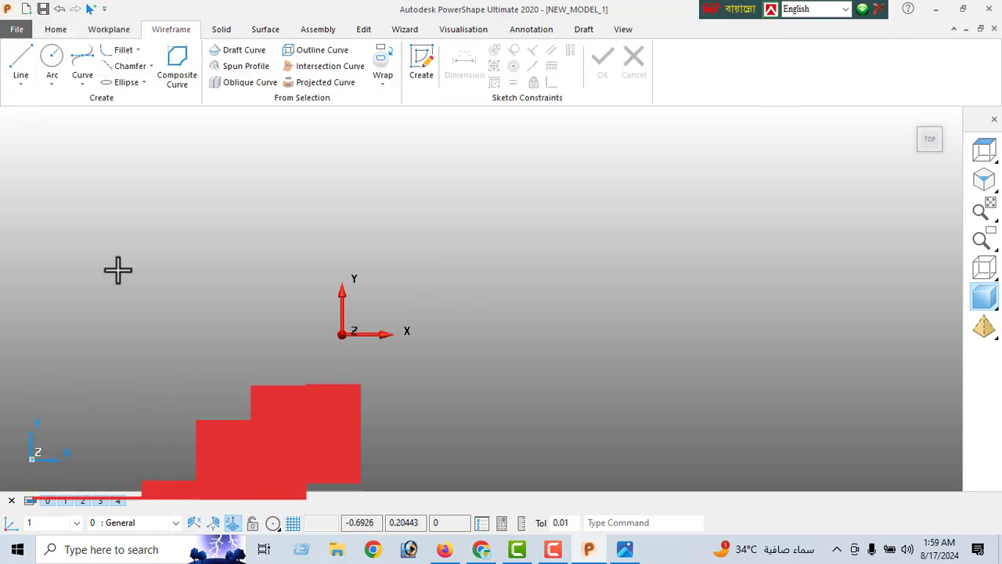
{"action": "left_click", "coordinate": [18, 59]}
{"action": "left_click", "coordinate": [342, 335]}
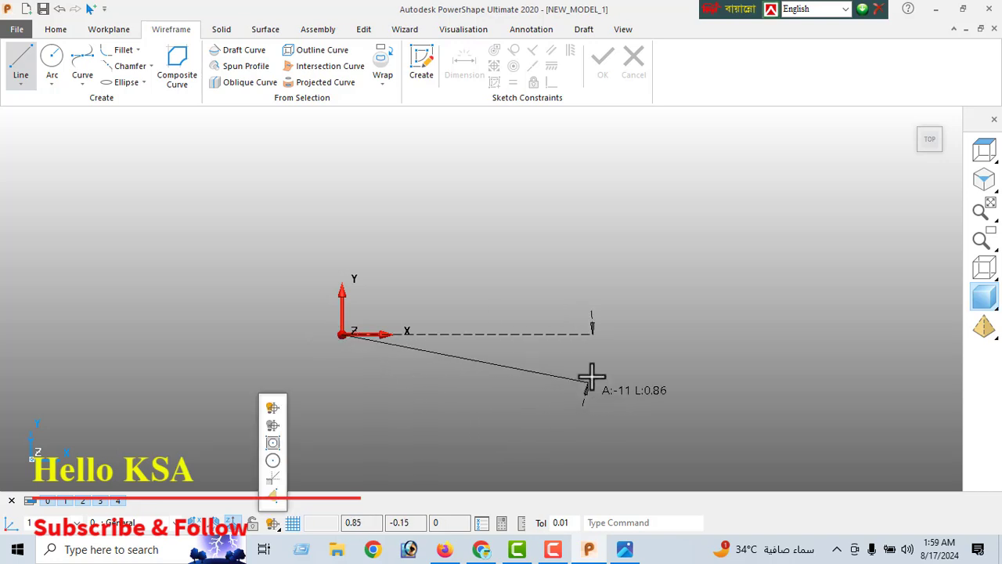
{"action": "middle_click_drag", "start_coordinate": [618, 332], "coordinate": [455, 429], "text": "shift"}
{"action": "left_click", "coordinate": [556, 432]}
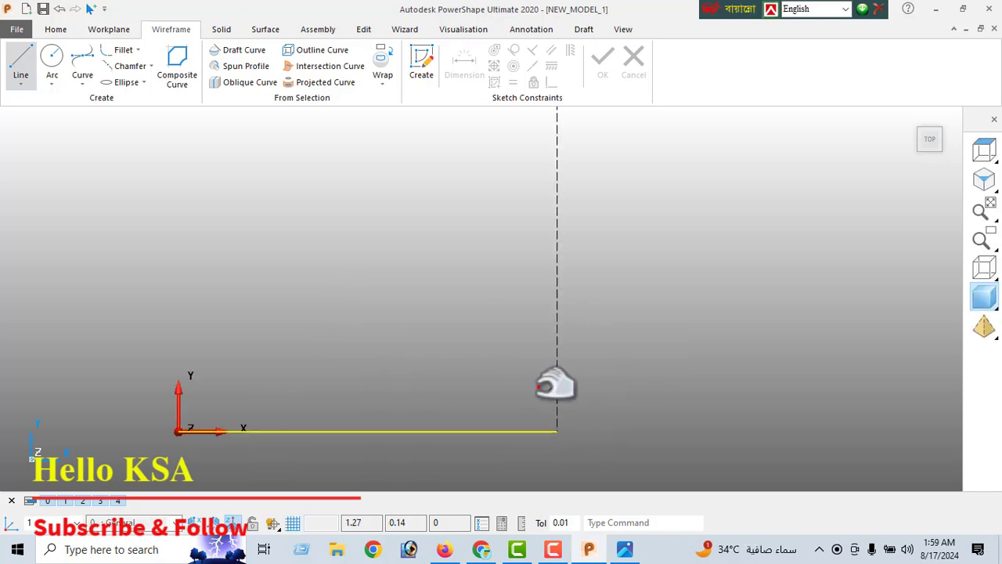
{"action": "middle_click_drag", "start_coordinate": [429, 334], "coordinate": [596, 270], "text": "shift"}
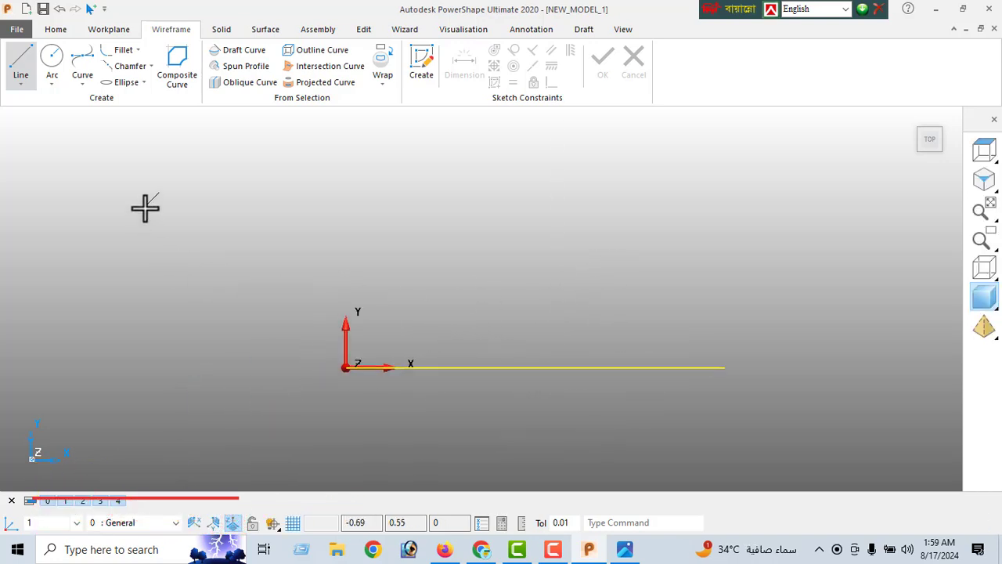
{"action": "right_click", "coordinate": [151, 183]}
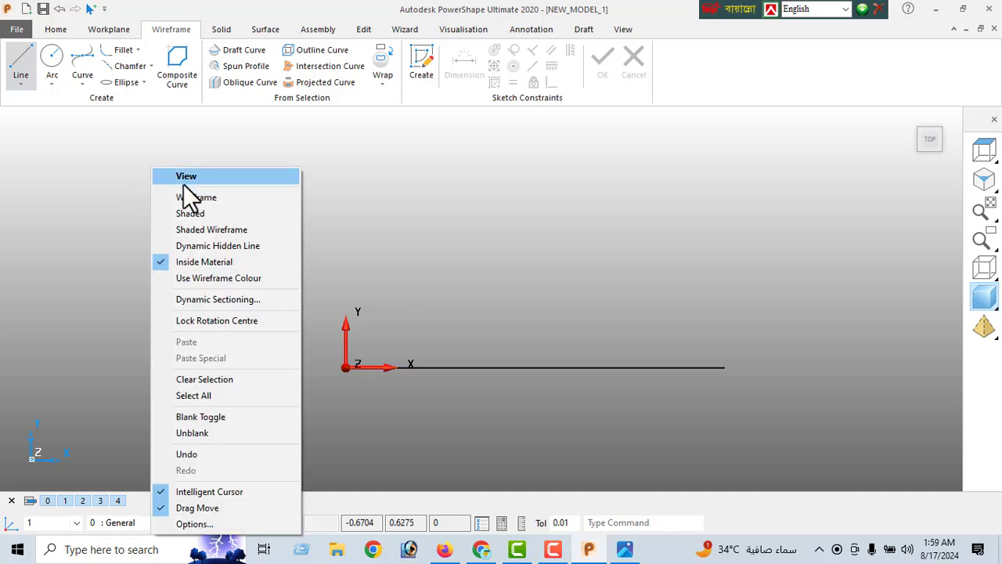
{"action": "left_click", "coordinate": [183, 176]}
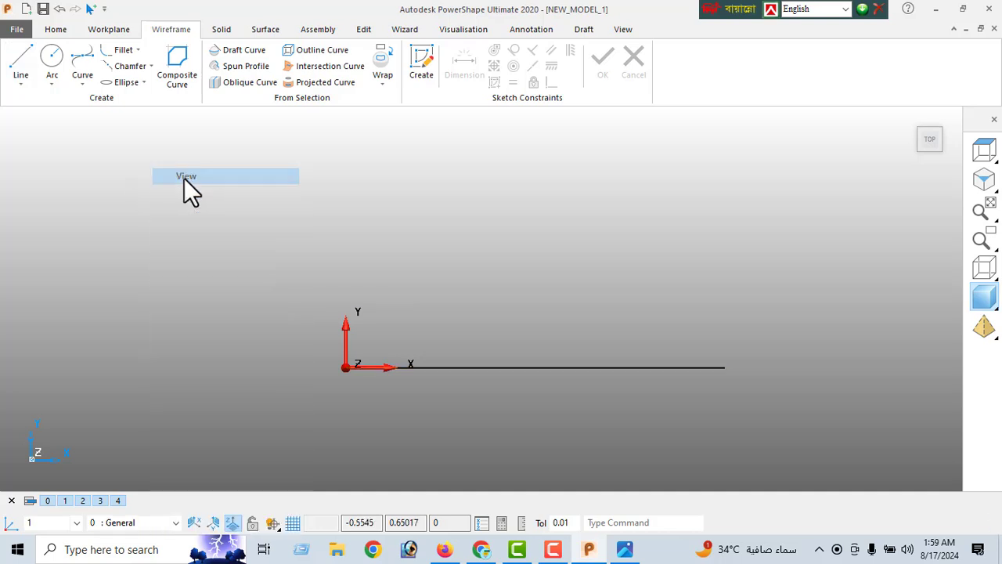
Step: Set the horizontal line's length to 400 and fit it in the top view
{"action": "double_click", "coordinate": [524, 366]}
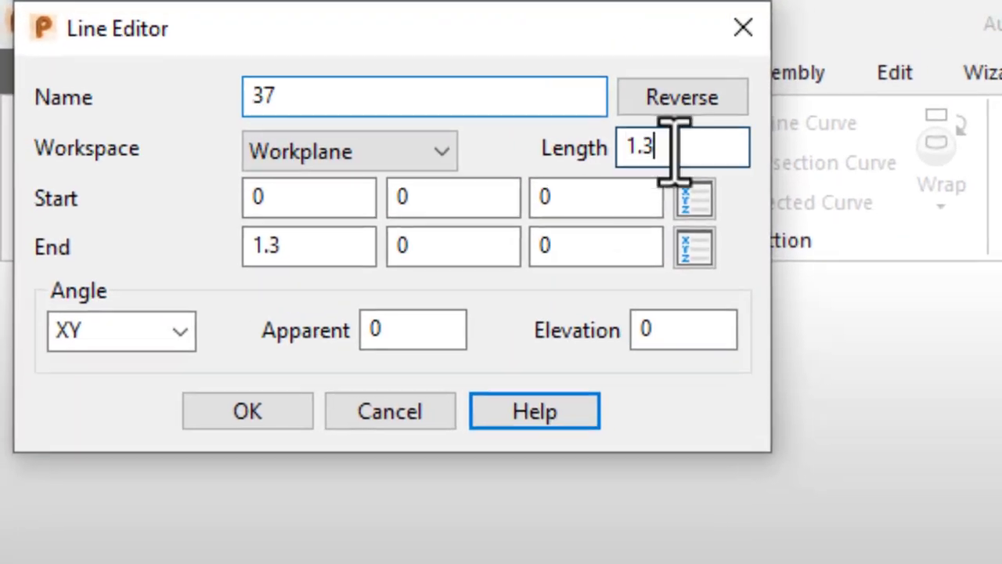
{"action": "double_click", "coordinate": [275, 60]}
{"action": "type", "text": "4"}
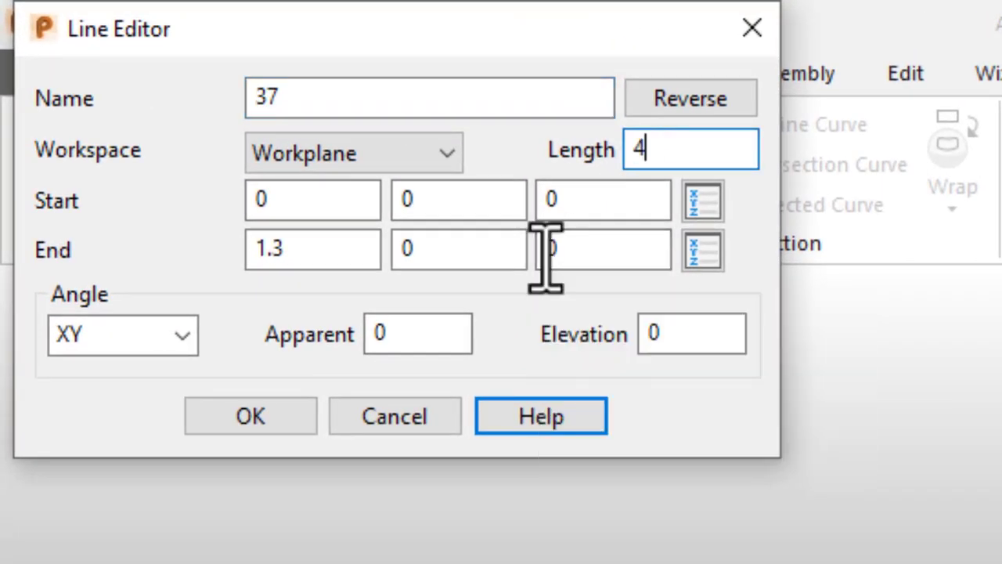
{"action": "type", "text": "00"}
{"action": "key", "text": "Return"}
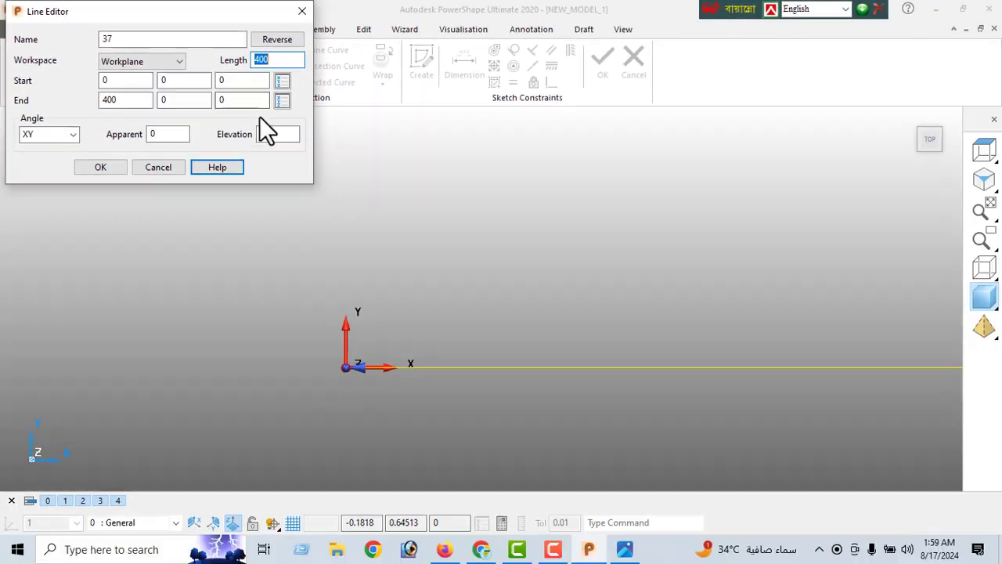
{"action": "left_click", "coordinate": [96, 169]}
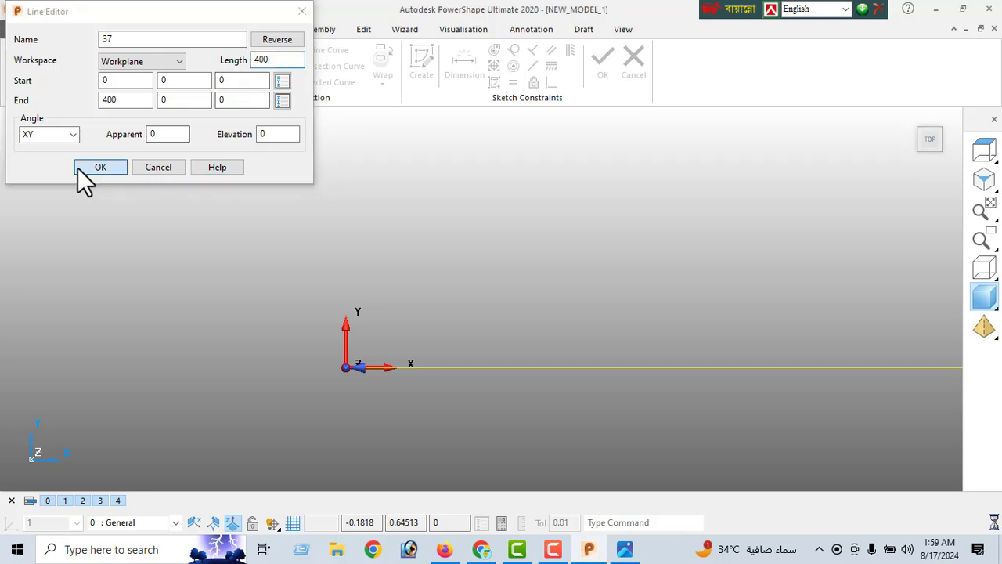
{"action": "left_click", "coordinate": [929, 138]}
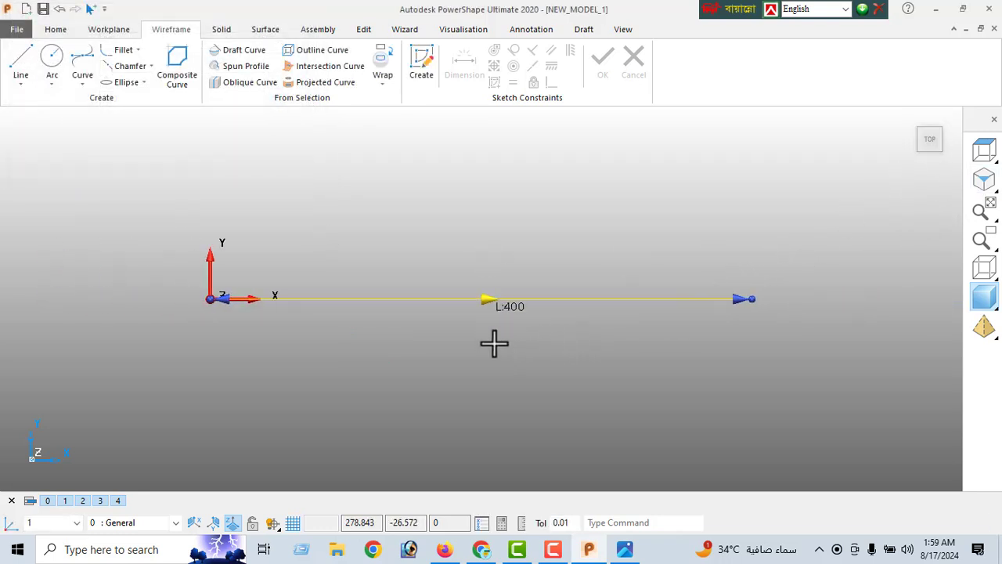
Step: Draw a vertical line about 60 long from the workplane origin upwards along Y
{"action": "left_click", "coordinate": [21, 64]}
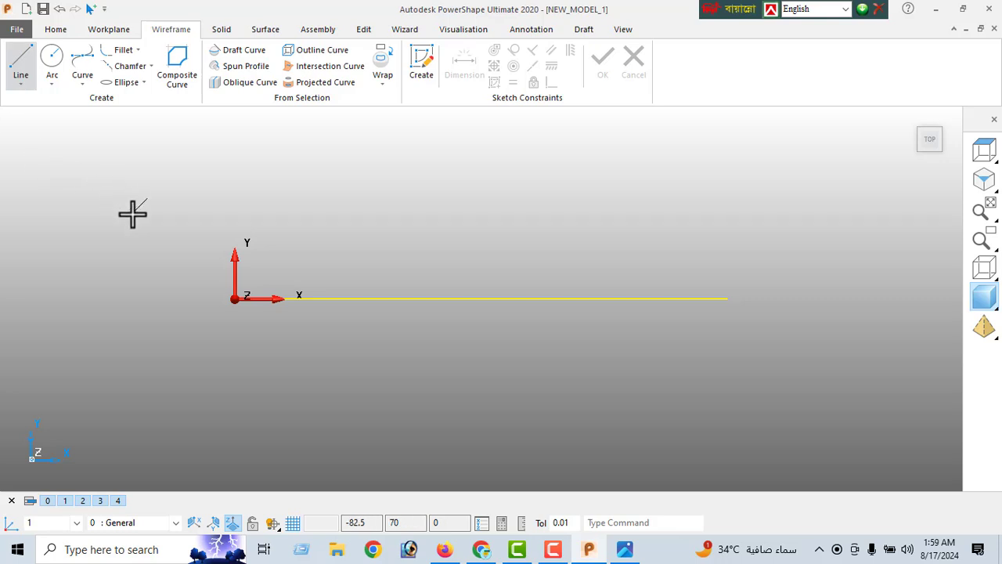
{"action": "left_click", "coordinate": [235, 298]}
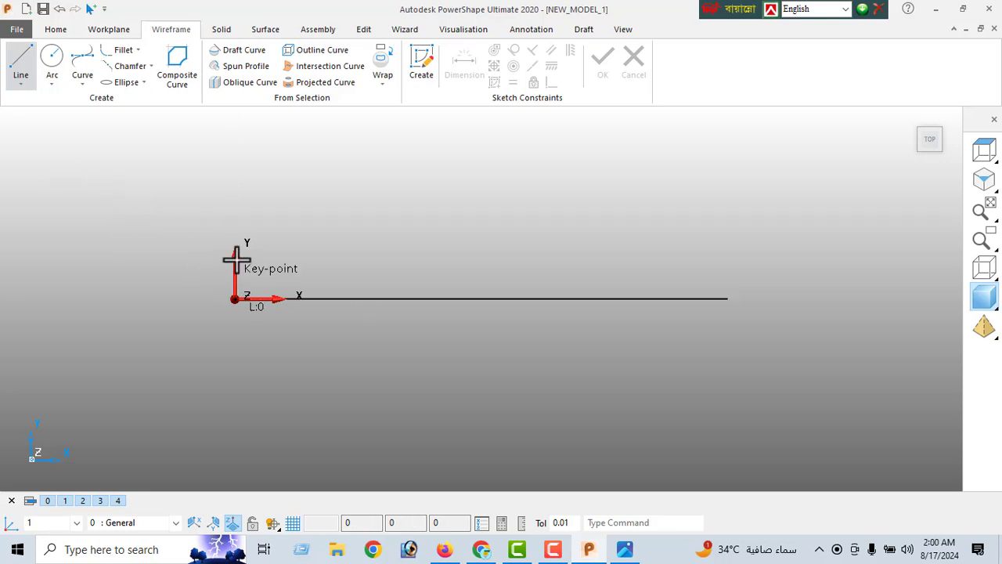
{"action": "left_click", "coordinate": [234, 226]}
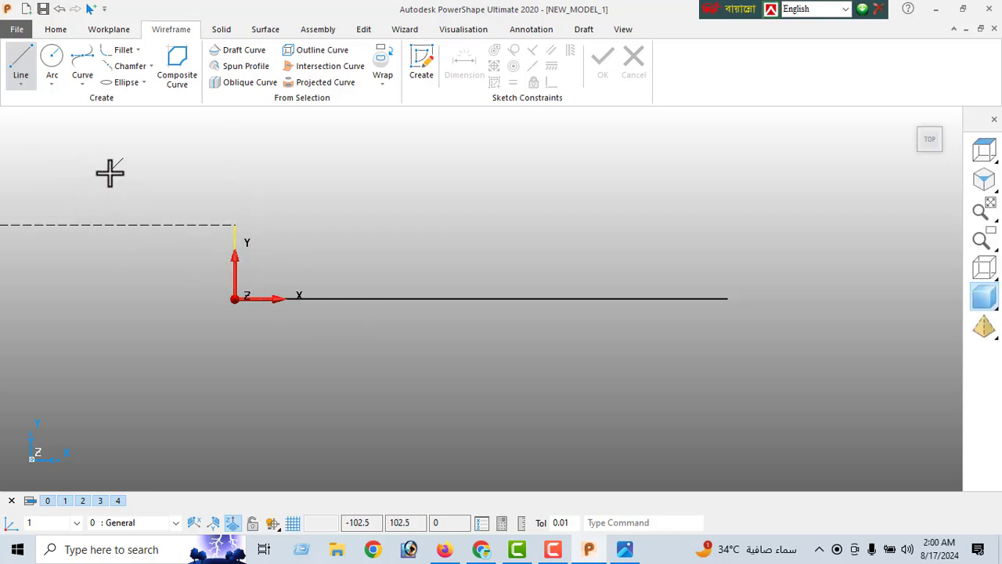
{"action": "right_click", "coordinate": [156, 166]}
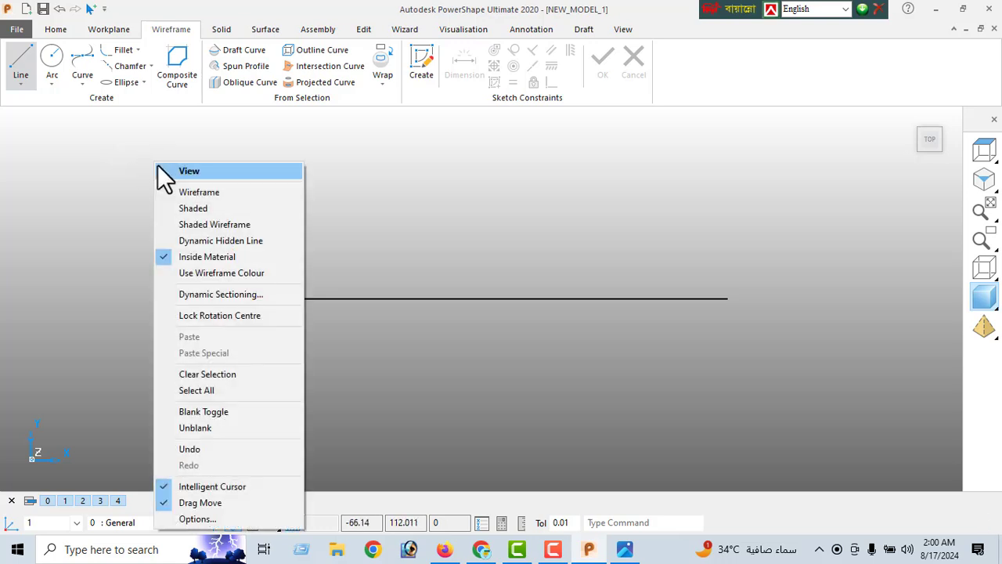
{"action": "key", "text": "Escape"}
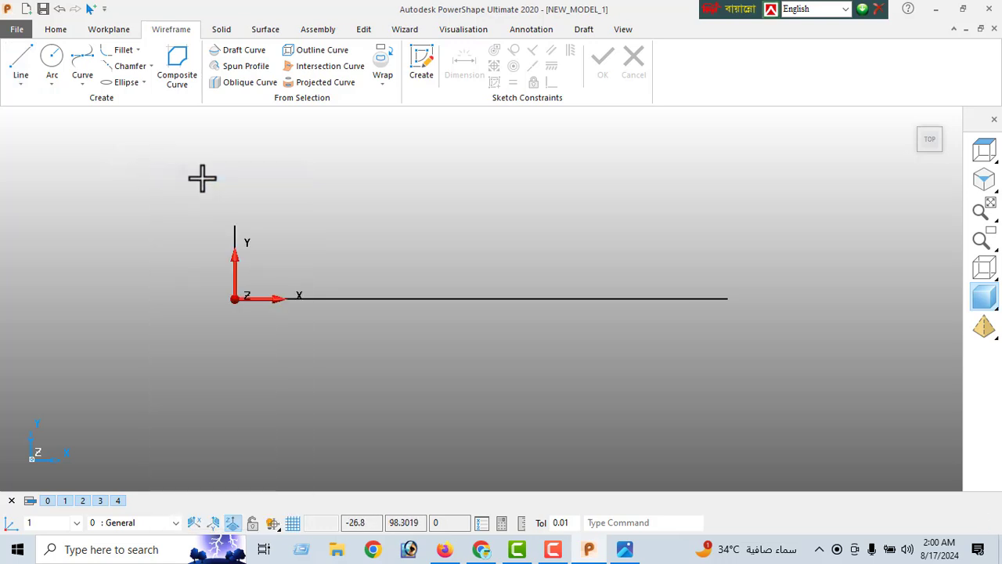
Step: Set the vertical line's length to 20
{"action": "double_click", "coordinate": [239, 235]}
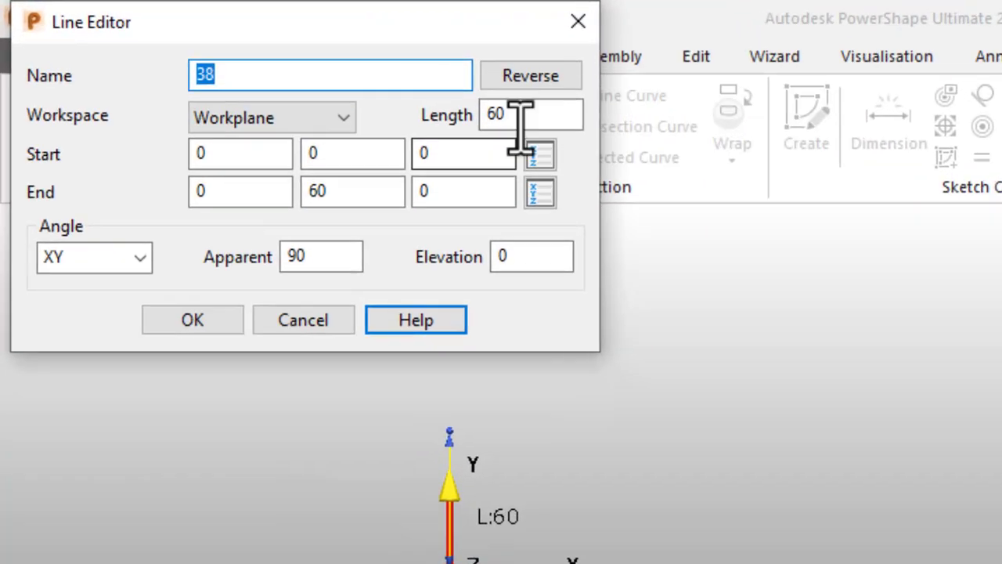
{"action": "double_click", "coordinate": [501, 116]}
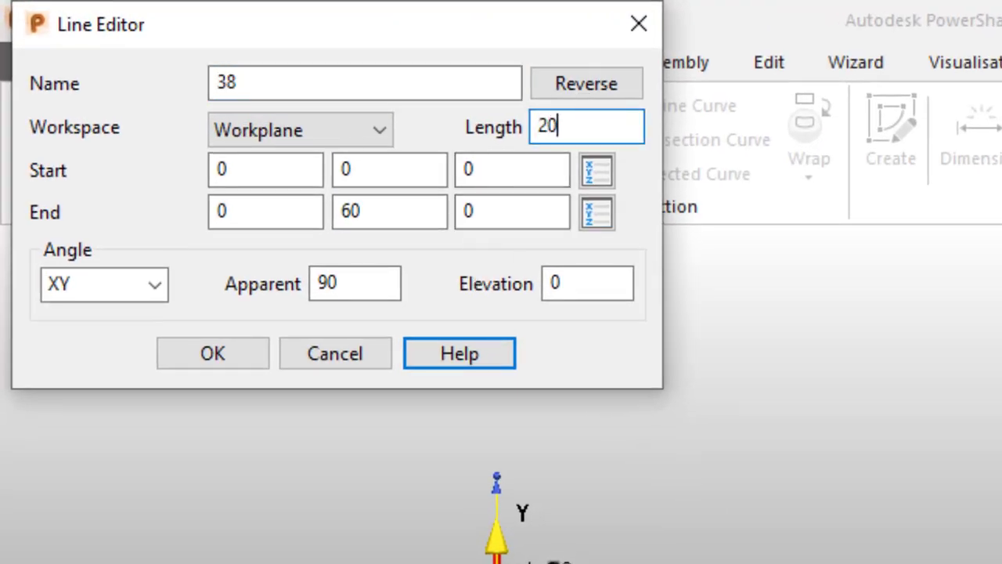
{"action": "key", "text": "Return"}
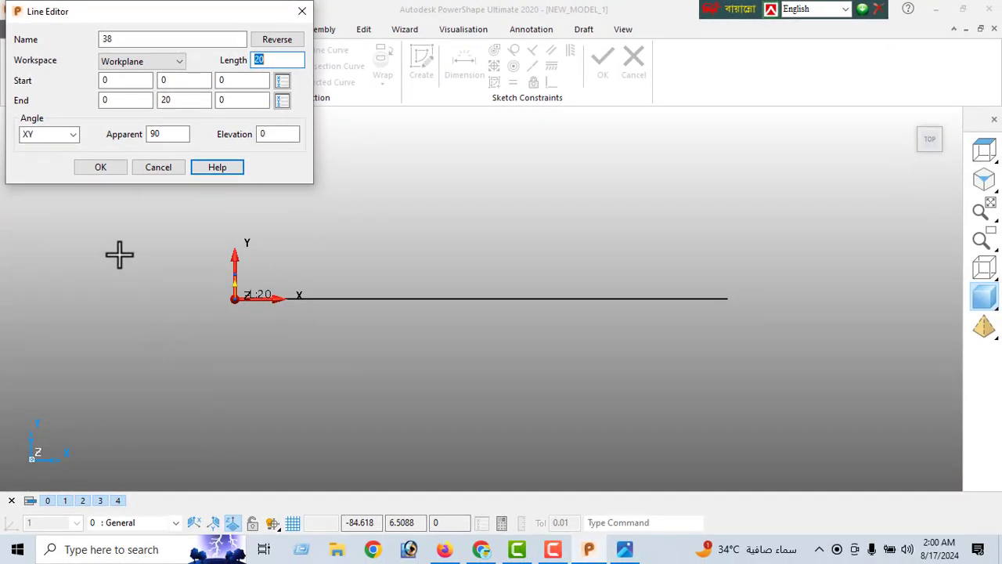
{"action": "left_click", "coordinate": [100, 168]}
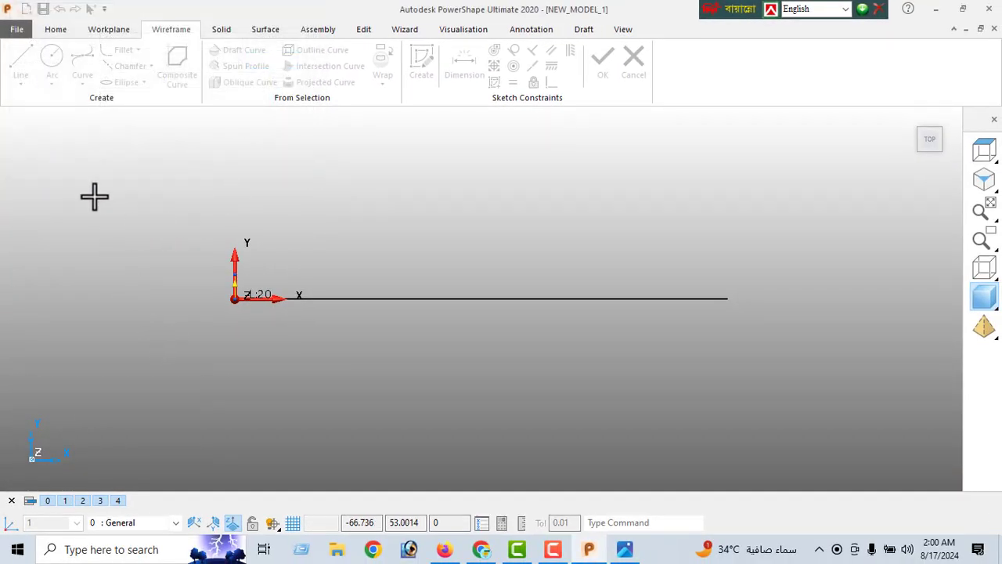
Step: Delete the workplane at the corner of the two lines
{"action": "right_click", "coordinate": [110, 155]}
{"action": "left_click", "coordinate": [136, 167]}
{"action": "double_click", "coordinate": [233, 264]}
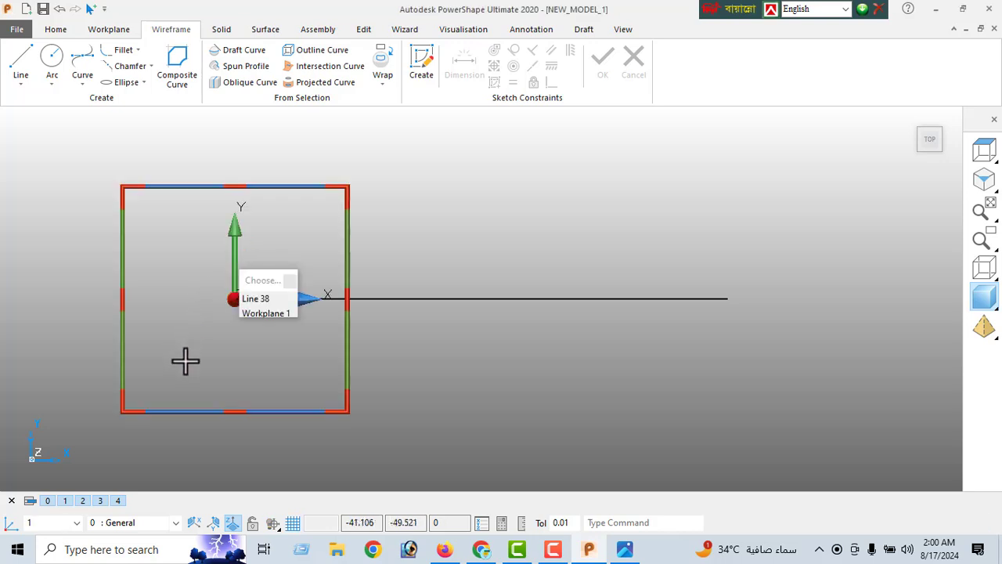
{"action": "key", "text": "Escape"}
{"action": "key", "text": "Delete"}
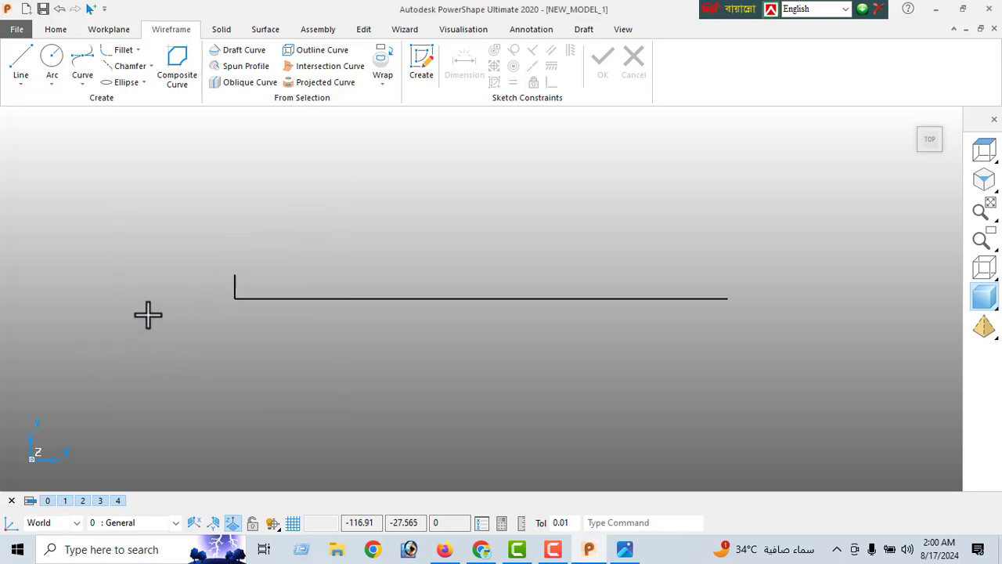
Step: Draw a horizontal line about 25 long from the vertical line's upper end, and check the reference drawing for its length
{"action": "left_click", "coordinate": [20, 66]}
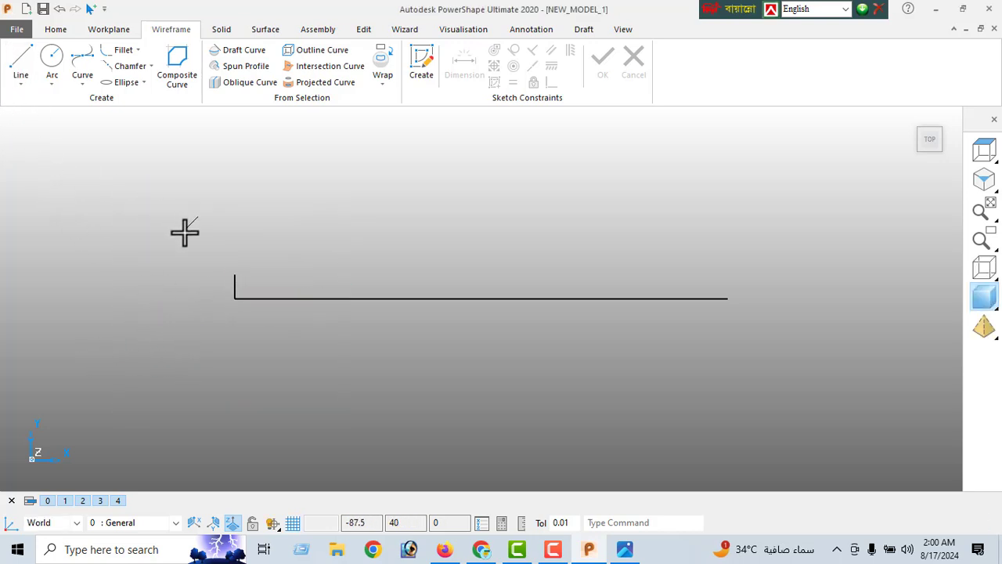
{"action": "left_click", "coordinate": [237, 276]}
{"action": "left_click", "coordinate": [266, 272]}
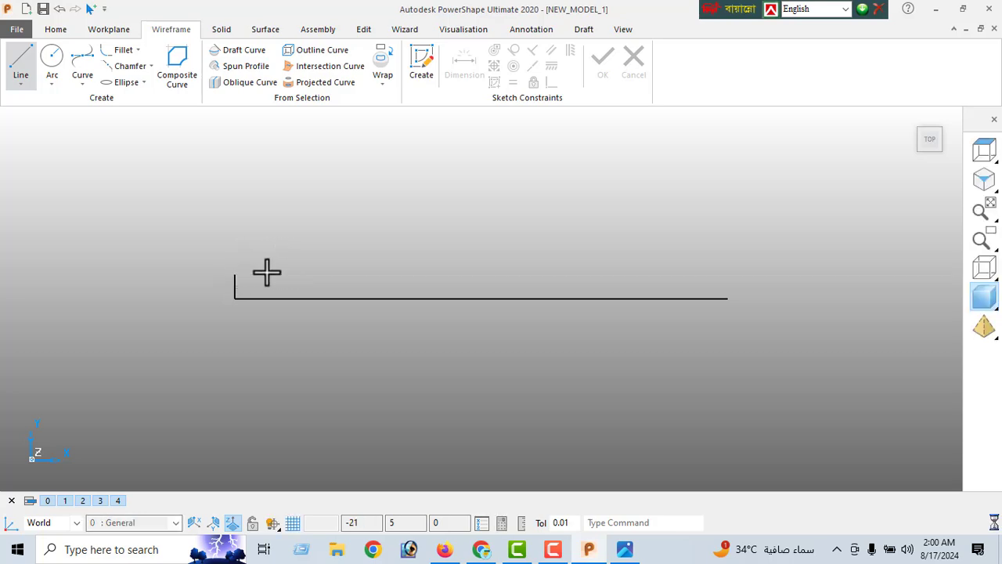
{"action": "left_click", "coordinate": [624, 549]}
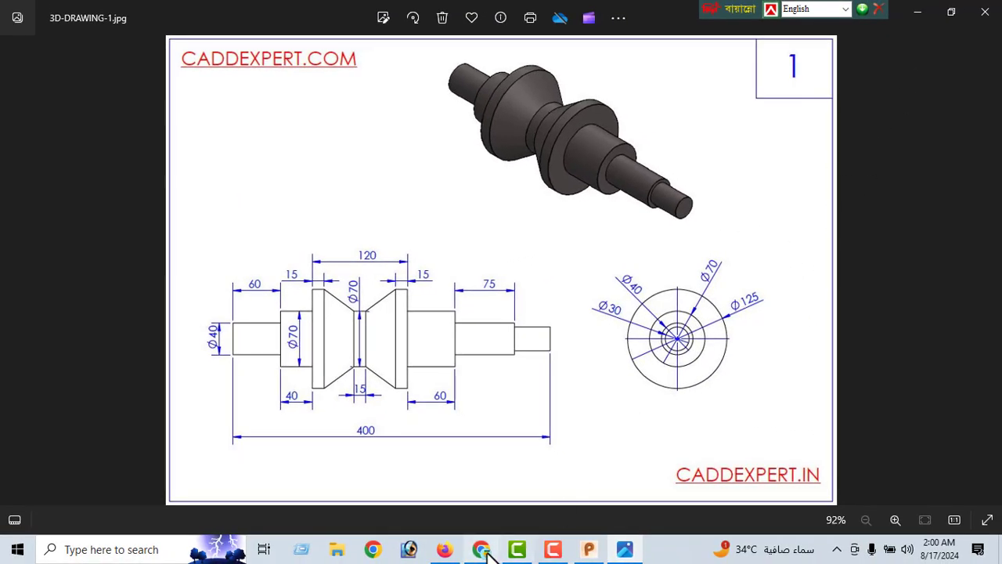
{"action": "left_click", "coordinate": [591, 552]}
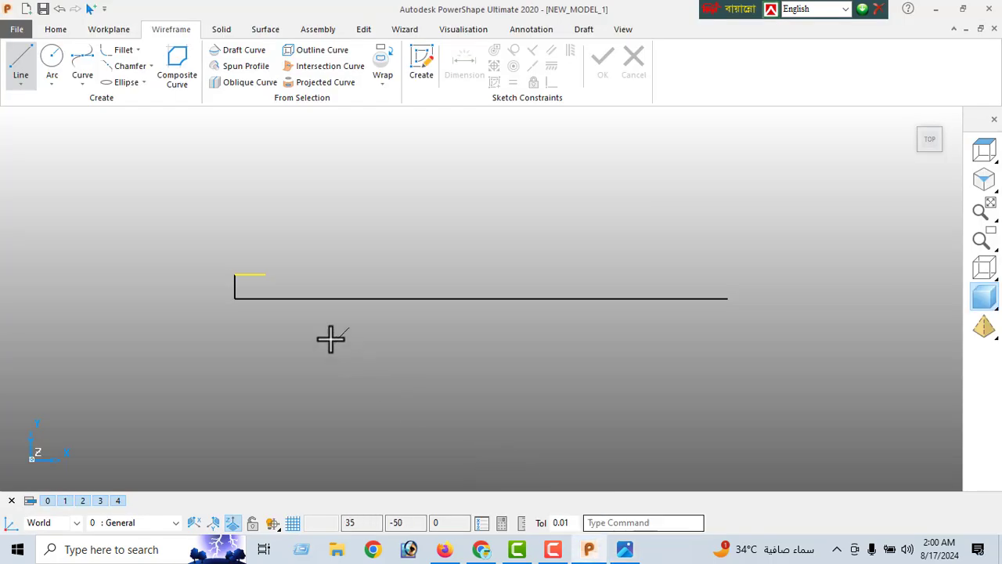
Step: Set the length of the short horizontal line at the shaft's first step to 60
{"action": "right_click", "coordinate": [120, 163]}
{"action": "left_click", "coordinate": [157, 171]}
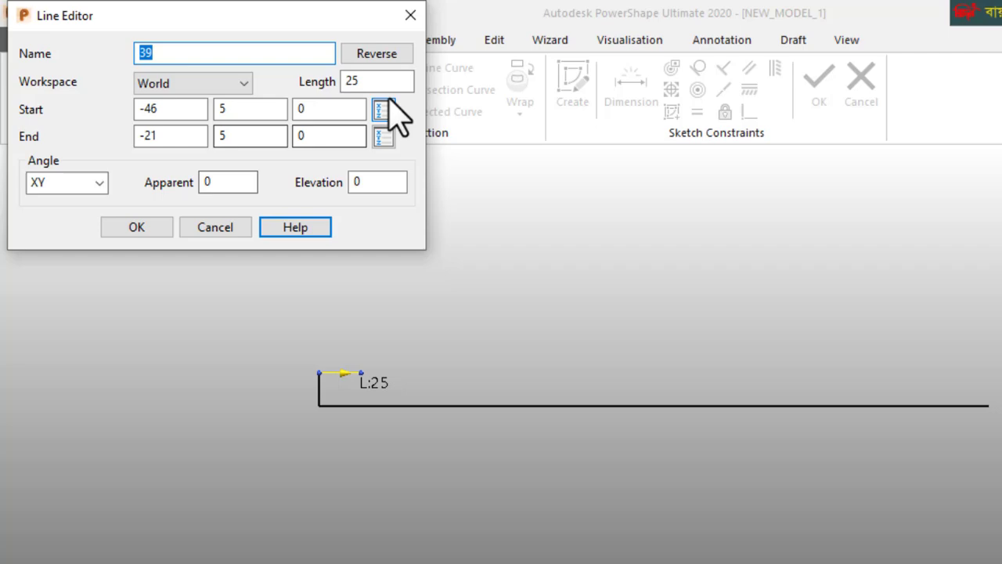
{"action": "left_click_drag", "start_coordinate": [268, 61], "coordinate": [217, 99]}
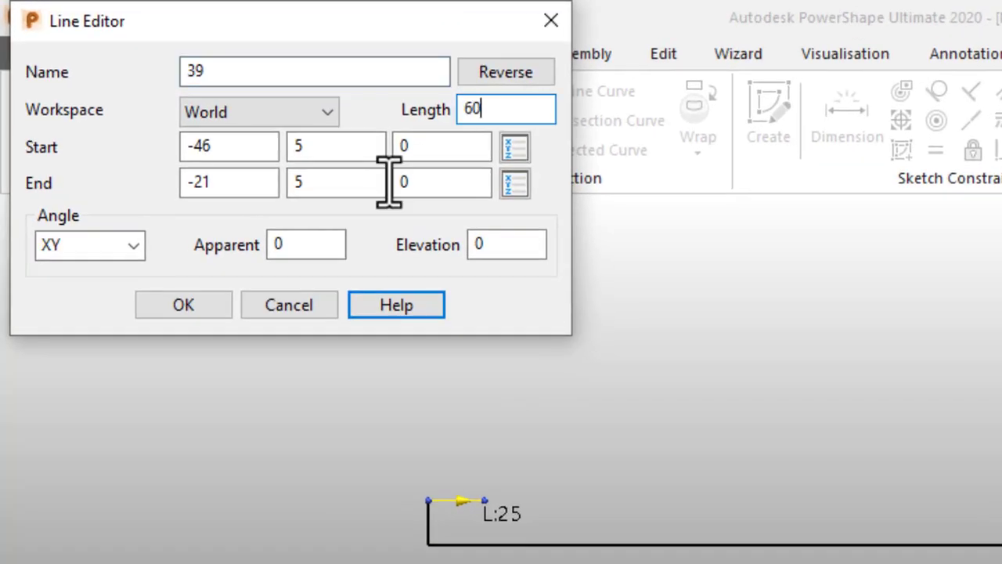
{"action": "key", "text": "Return"}
{"action": "left_click", "coordinate": [183, 305]}
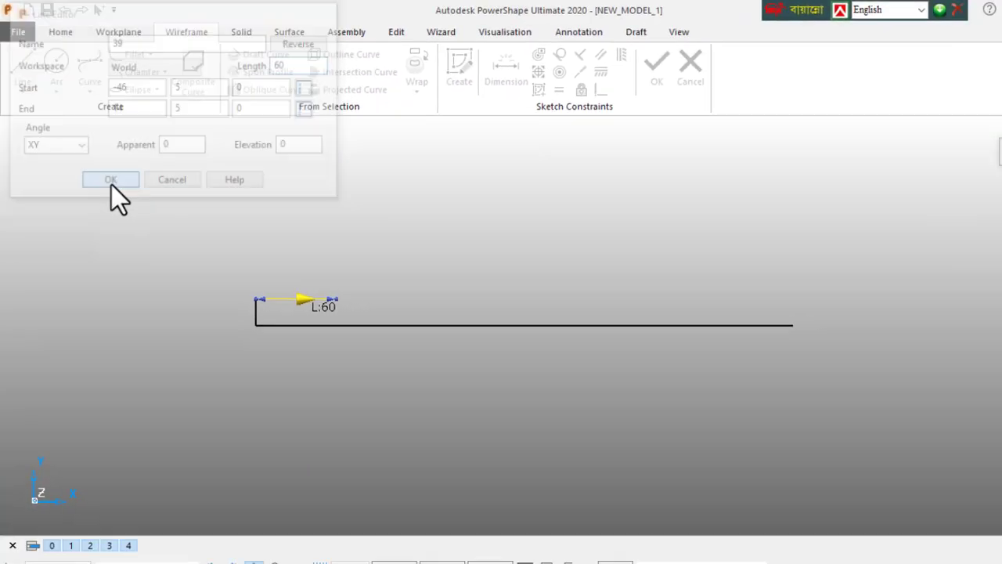
Step: Draw a vertical line about 55 long upwards from the long axis line, passing through the end of the 60 line
{"action": "left_click", "coordinate": [22, 69]}
{"action": "left_click", "coordinate": [308, 299]}
{"action": "left_click", "coordinate": [309, 232]}
{"action": "key", "text": "Escape"}
Step: Set the new vertical line's length to 35
{"action": "double_click", "coordinate": [308, 253]}
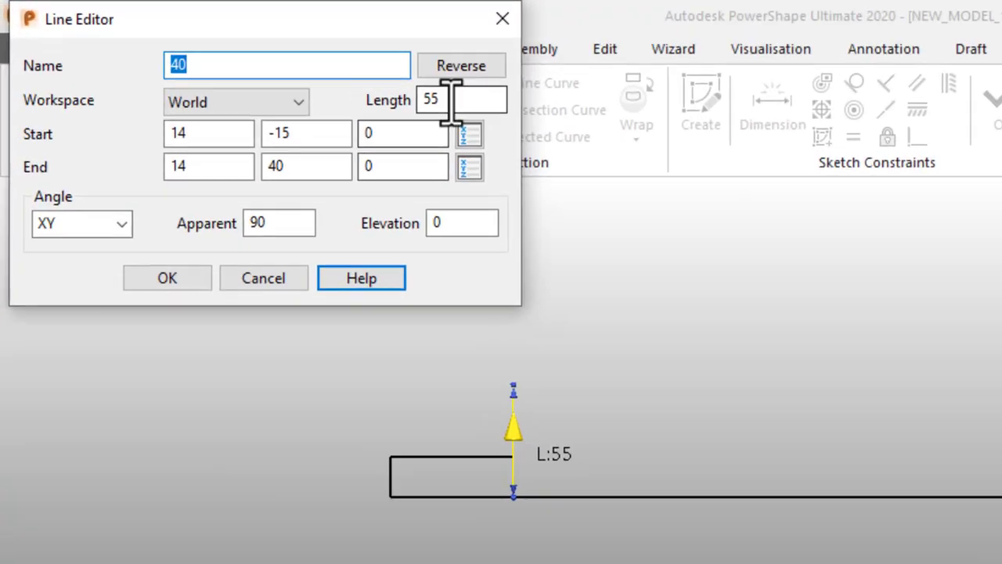
{"action": "double_click", "coordinate": [272, 62]}
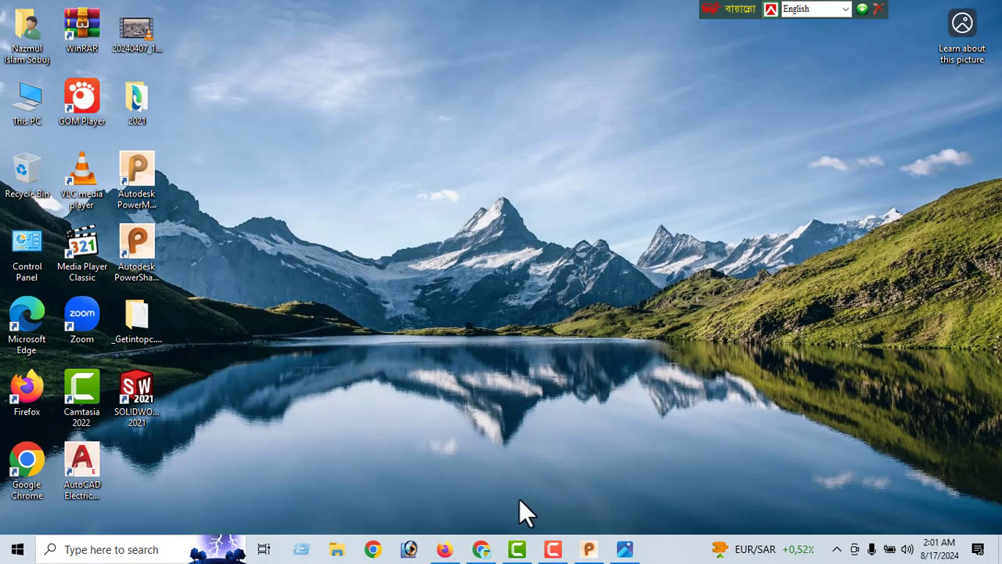
{"action": "left_click", "coordinate": [588, 548]}
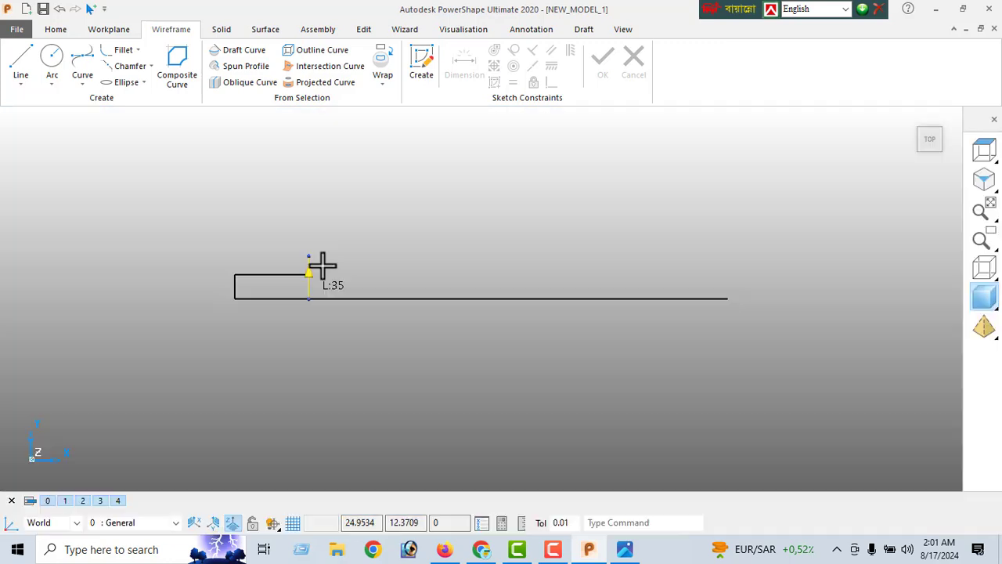
Step: Draw a horizontal line about 25 long from the upper end of the 35 vertical line, heading along positive X
{"action": "left_click", "coordinate": [19, 66]}
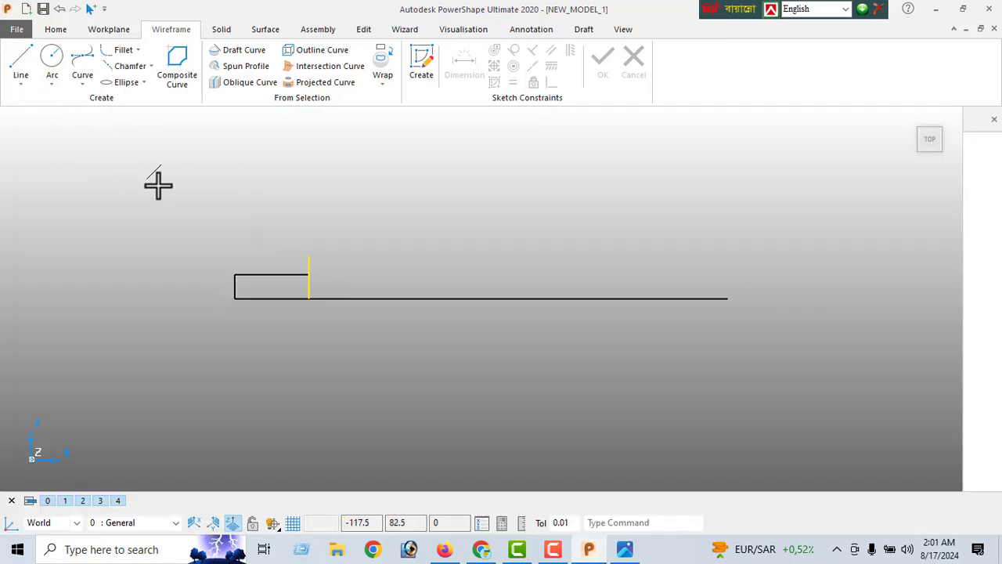
{"action": "left_click", "coordinate": [308, 256]}
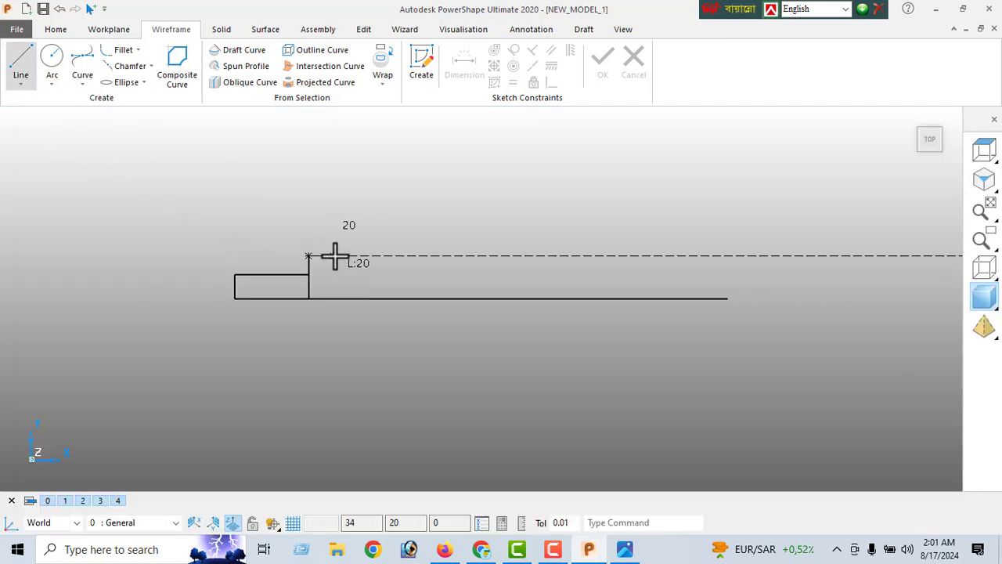
{"action": "right_click", "coordinate": [171, 169]}
{"action": "left_click", "coordinate": [209, 178]}
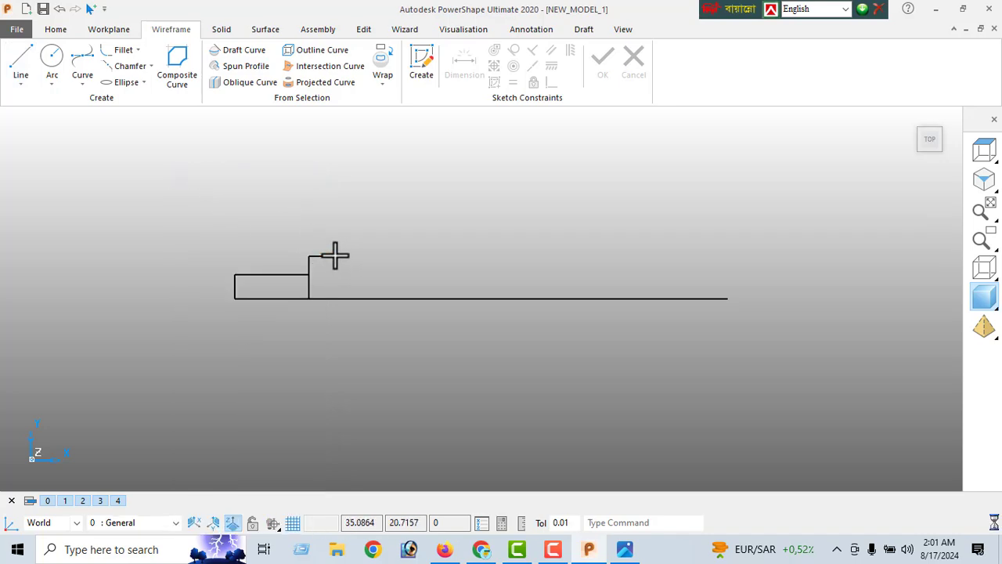
Step: Set the length of the second step's horizontal line to 40
{"action": "double_click", "coordinate": [335, 255]}
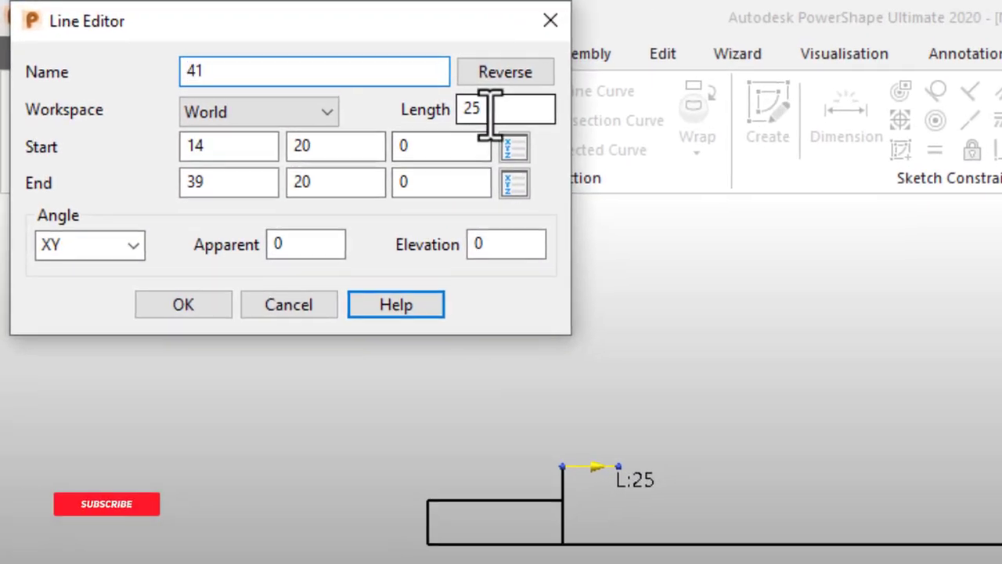
{"action": "double_click", "coordinate": [490, 110]}
{"action": "key", "text": "Return"}
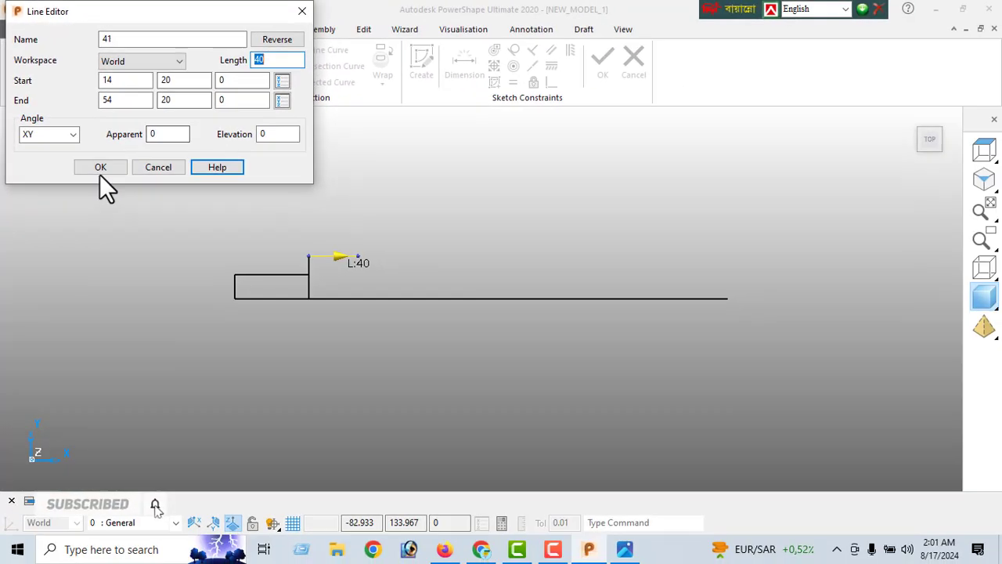
{"action": "left_click", "coordinate": [183, 312]}
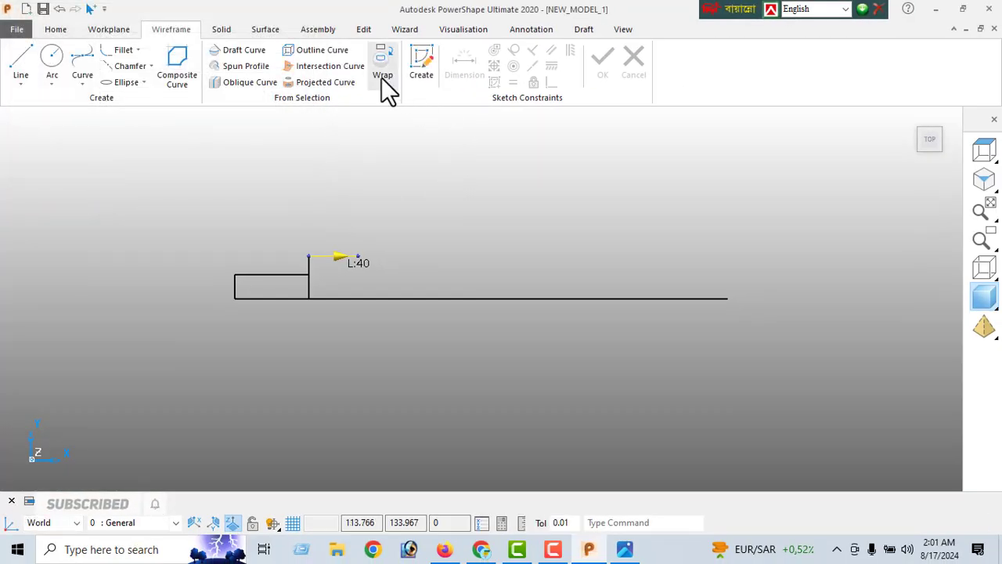
Step: Trim away the part of the 35 vertical line below the 60 line with interactive limiting
{"action": "left_click", "coordinate": [366, 30]}
{"action": "left_click", "coordinate": [474, 52]}
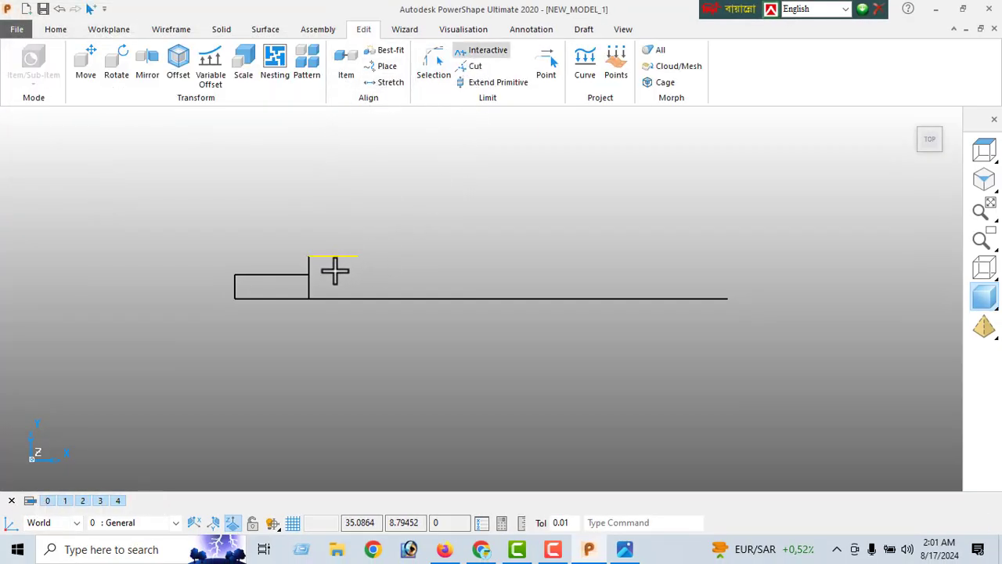
{"action": "left_click", "coordinate": [320, 285]}
{"action": "right_click", "coordinate": [93, 168]}
{"action": "key", "text": "Escape"}
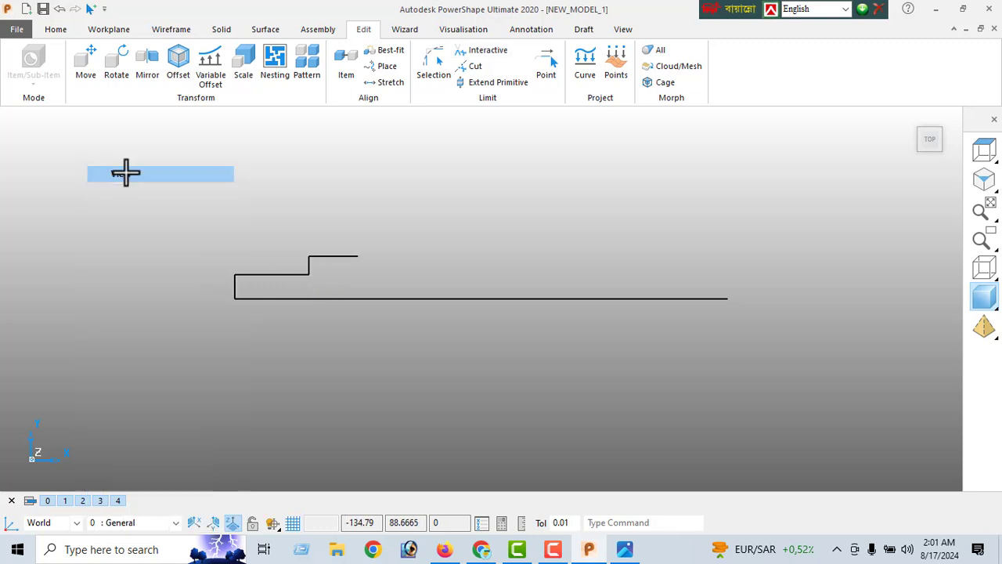
Step: Draw a vertical line about 67.5 long upwards from the axis line, passing through the end of the 40 line
{"action": "left_click", "coordinate": [173, 29]}
{"action": "left_click", "coordinate": [24, 64]}
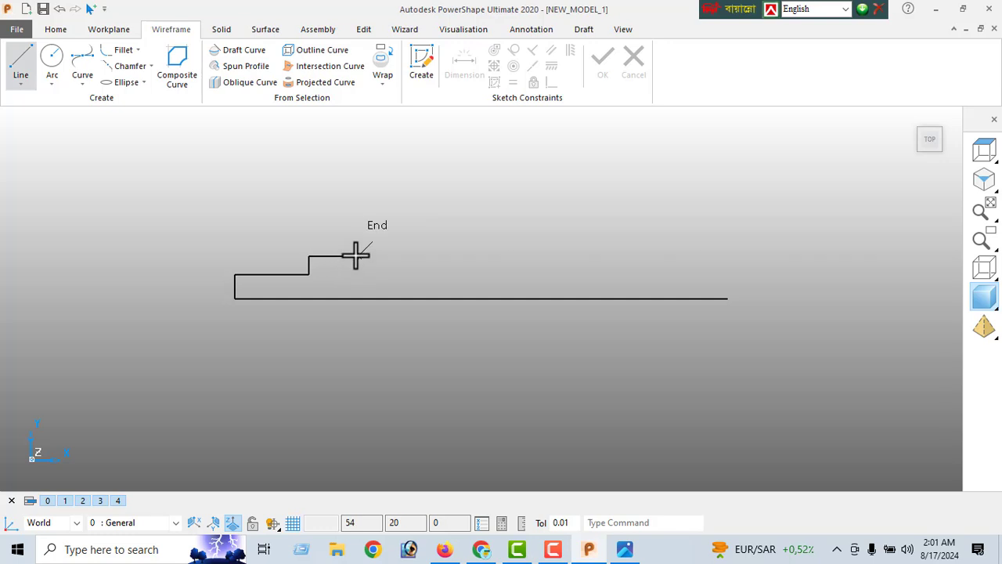
{"action": "left_click", "coordinate": [357, 298]}
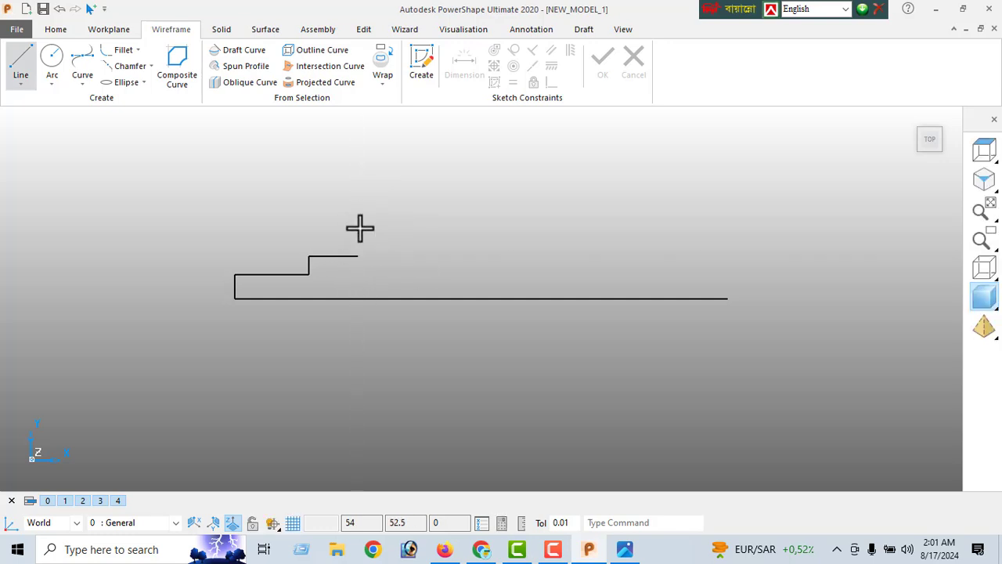
{"action": "left_click", "coordinate": [357, 221]}
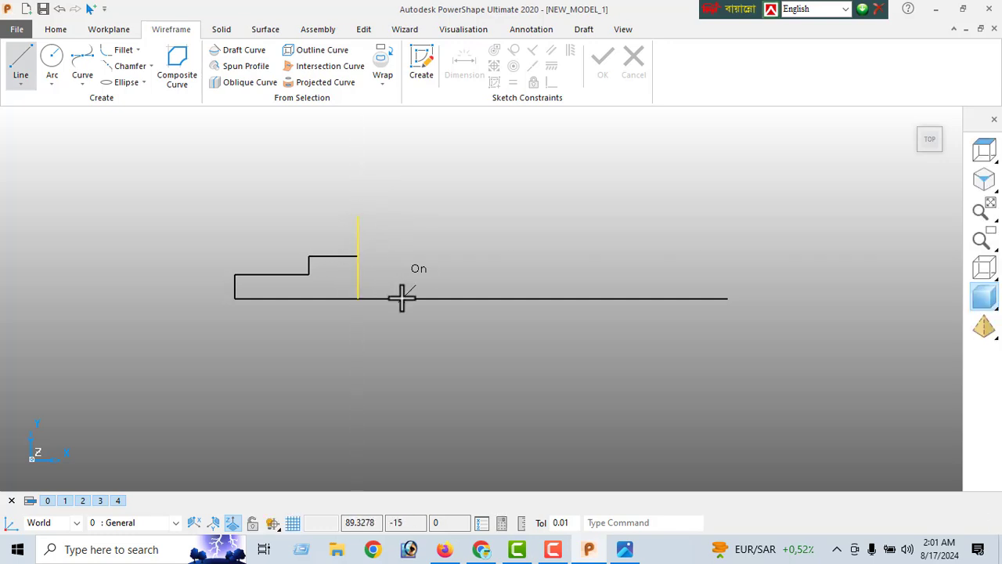
{"action": "right_click", "coordinate": [118, 186]}
{"action": "left_click", "coordinate": [162, 179]}
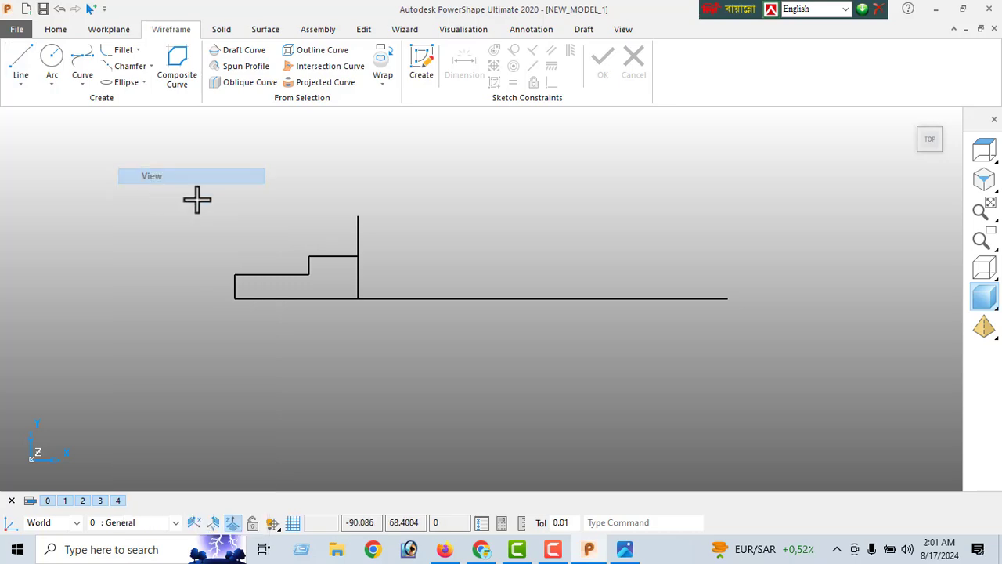
Step: Check the largest diameter in the reference drawing and set the tall vertical line's length to 62.5
{"action": "double_click", "coordinate": [359, 225]}
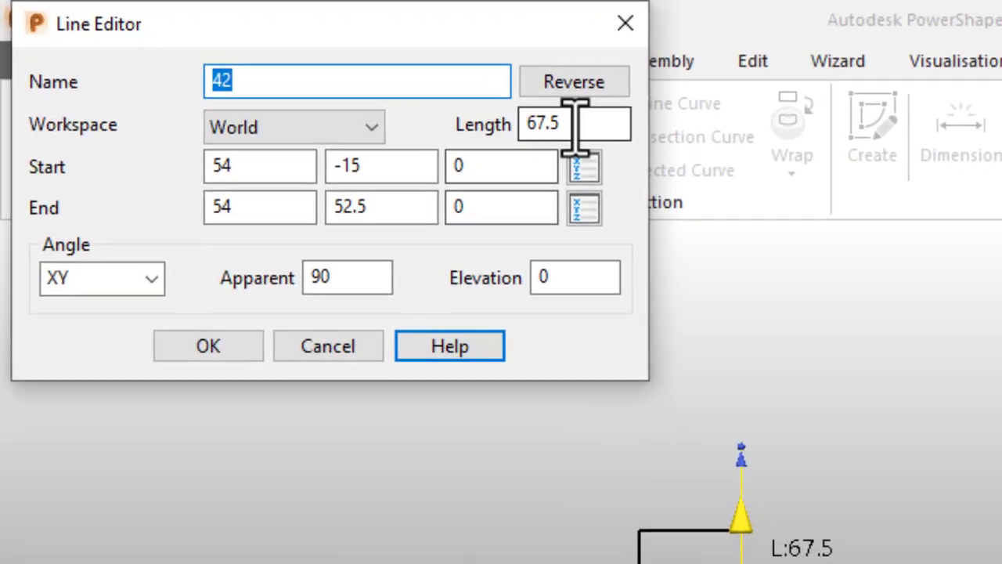
{"action": "left_click", "coordinate": [575, 125]}
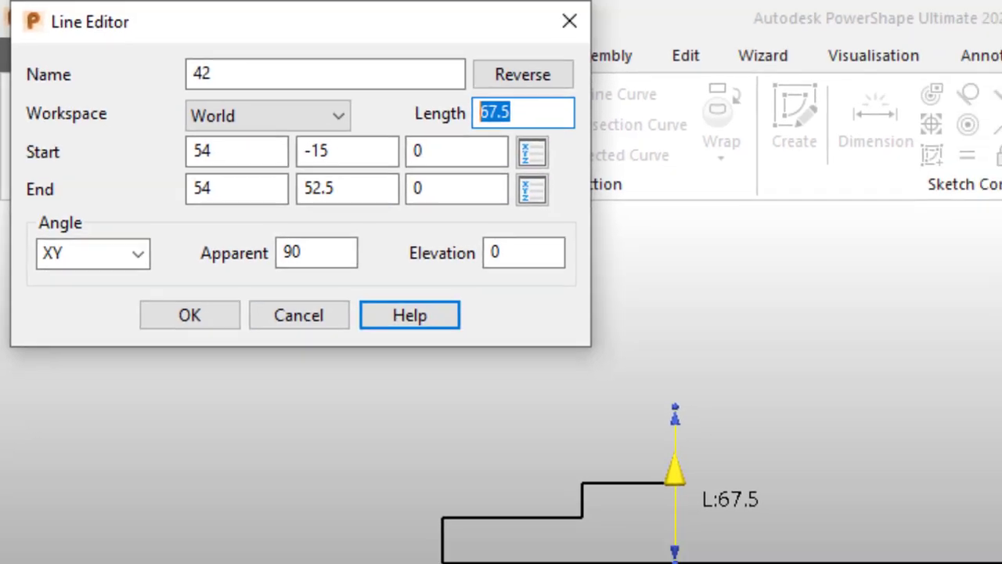
{"action": "left_click", "coordinate": [625, 549]}
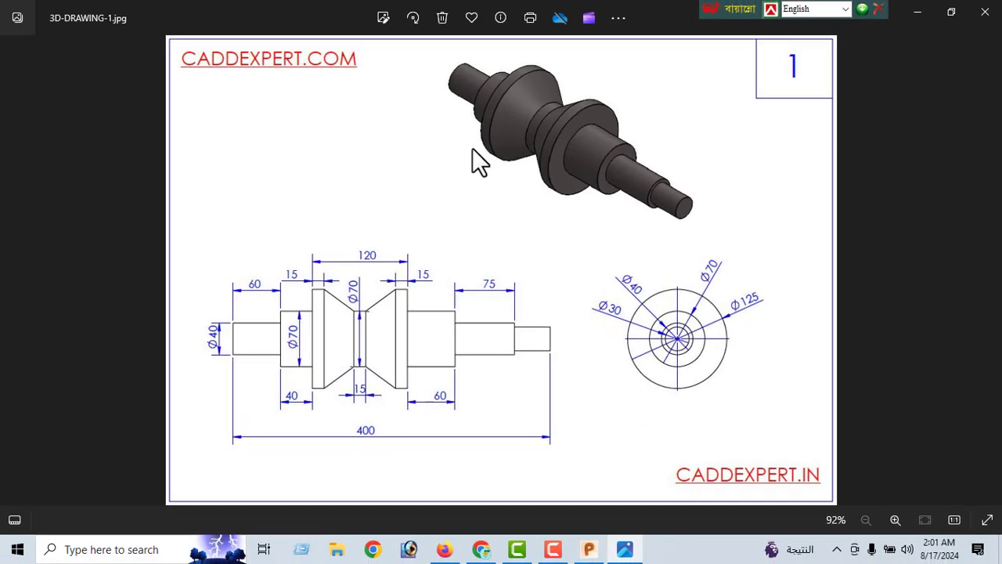
{"action": "left_click", "coordinate": [912, 12]}
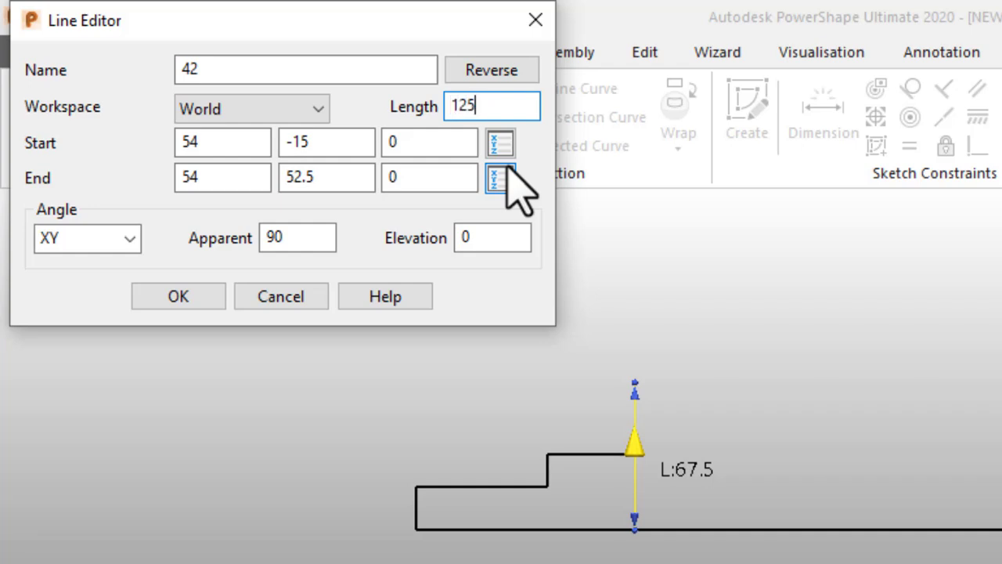
{"action": "key", "text": "Return"}
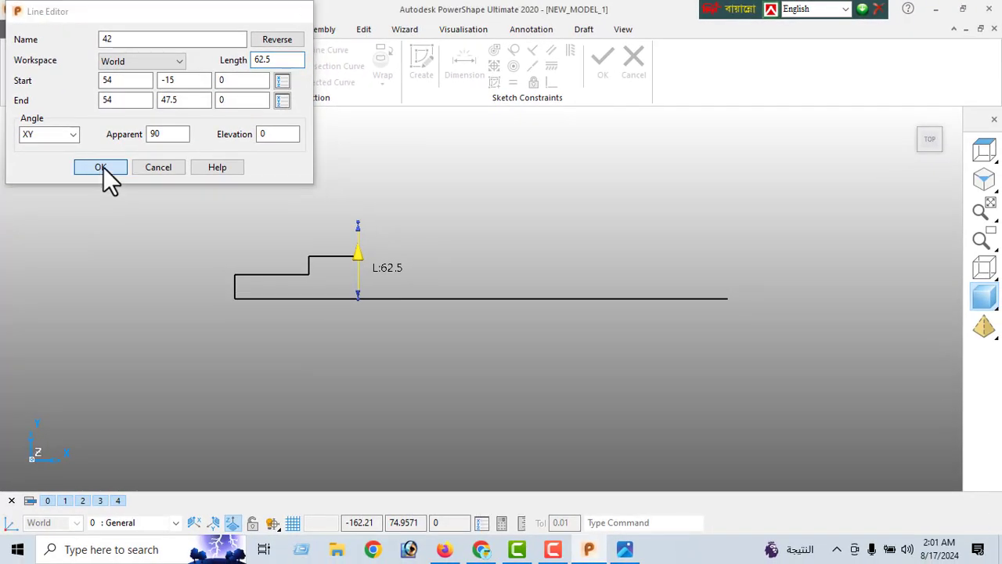
{"action": "left_click", "coordinate": [118, 195]}
Step: Draw a horizontal line about 35 long from the upper end of the 62.5 vertical line, heading along positive X
{"action": "left_click", "coordinate": [21, 71]}
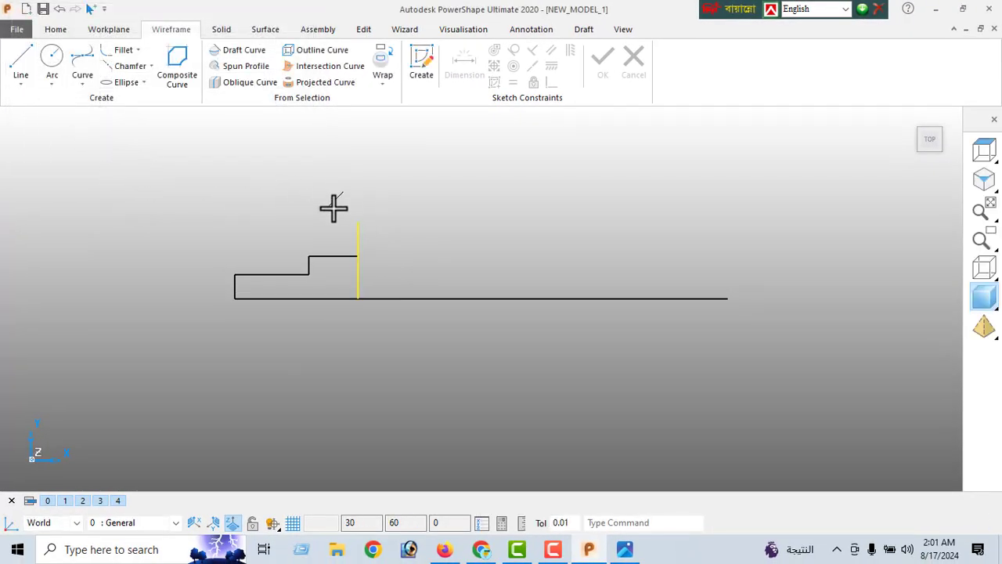
{"action": "left_click", "coordinate": [357, 221]}
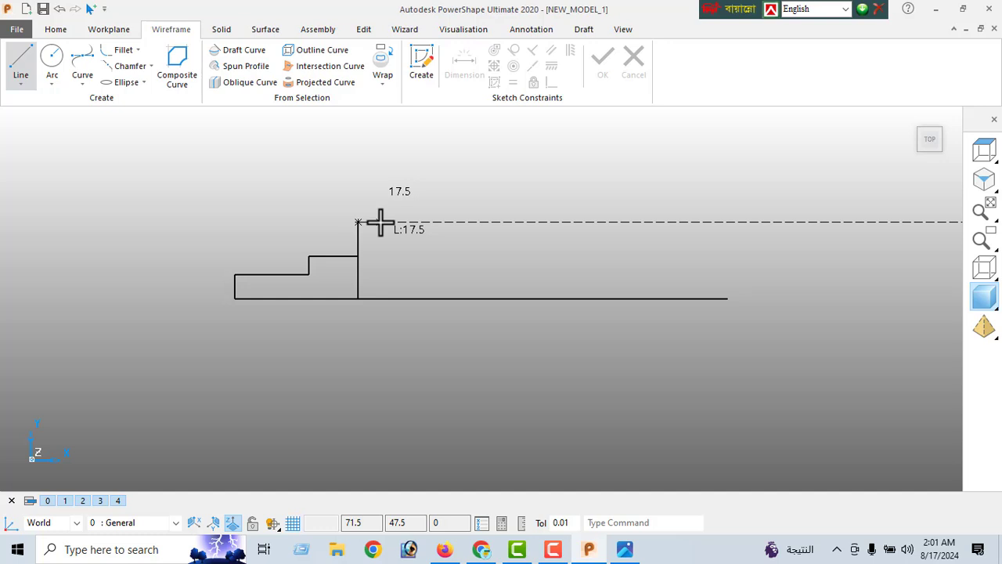
{"action": "left_click", "coordinate": [400, 221]}
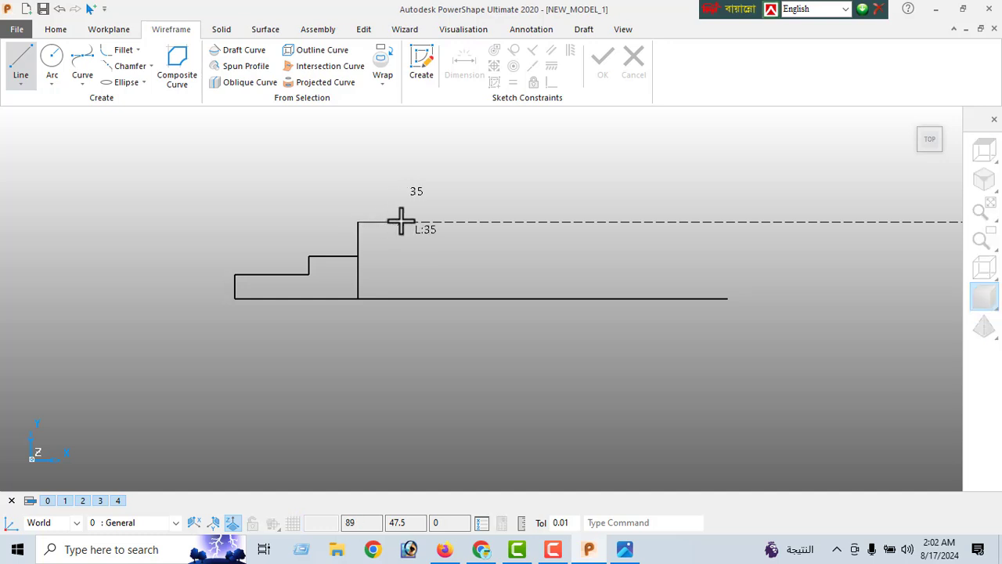
{"action": "right_click", "coordinate": [123, 146]}
{"action": "key", "text": "Escape"}
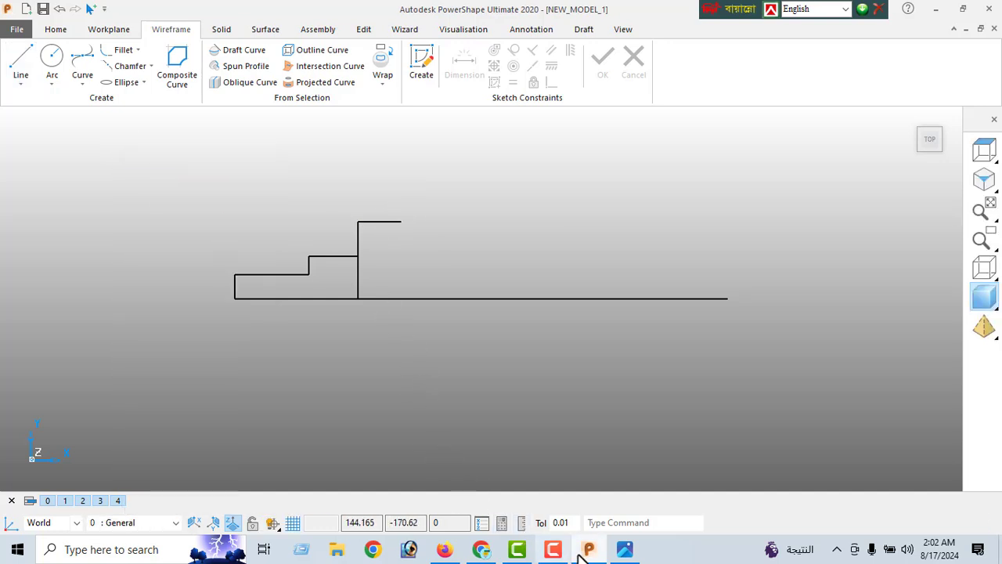
Step: Check the roller width in the reference drawing and set the uppermost horizontal line's length to 120
{"action": "left_click", "coordinate": [624, 549]}
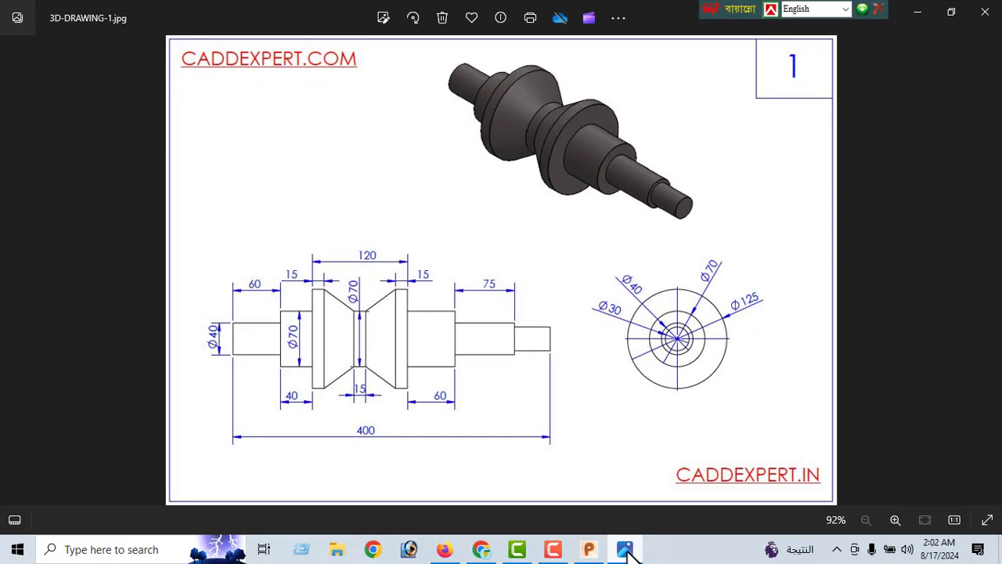
{"action": "left_click", "coordinate": [626, 550]}
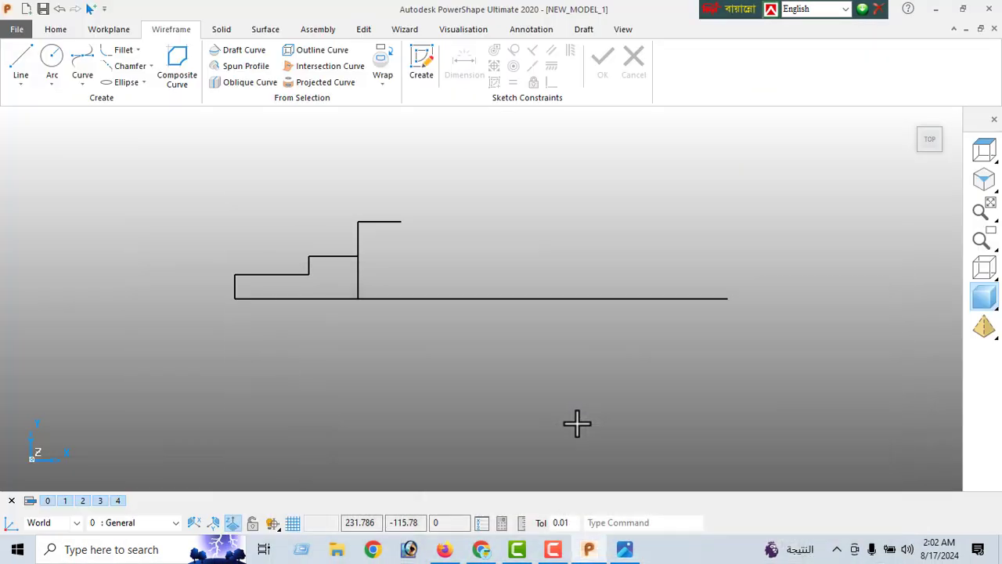
{"action": "double_click", "coordinate": [378, 223]}
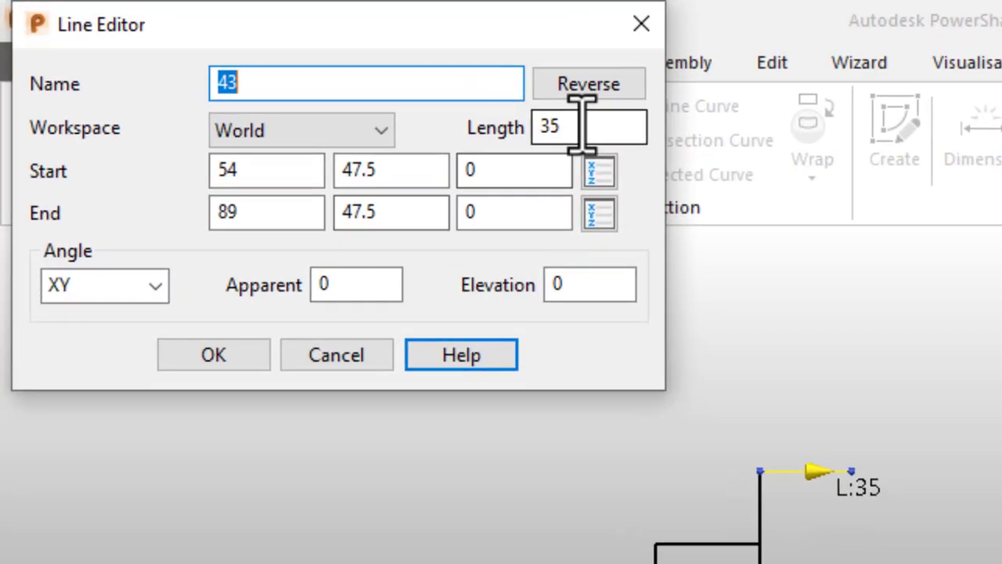
{"action": "double_click", "coordinate": [582, 125]}
{"action": "type", "text": "1"}
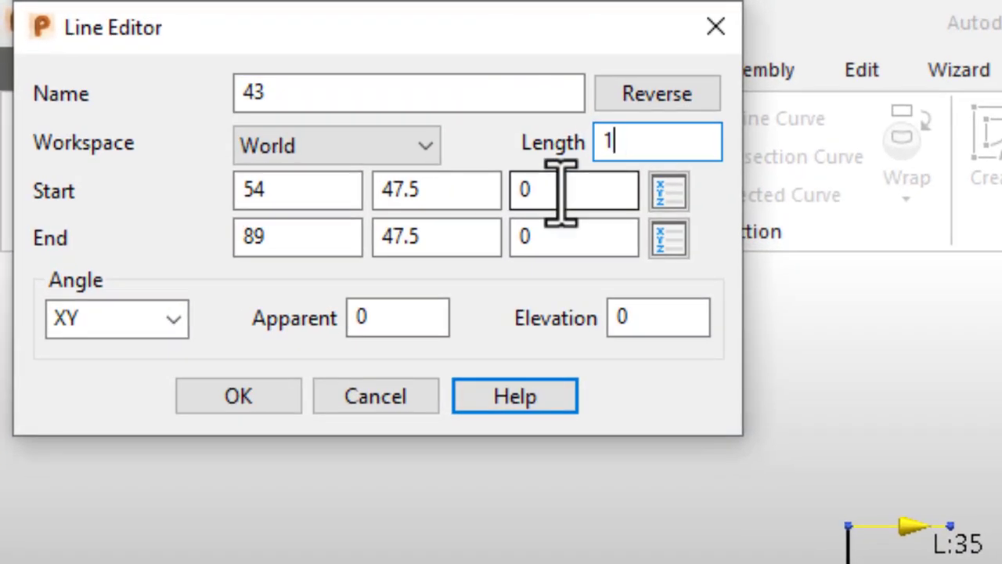
{"action": "type", "text": "20"}
{"action": "key", "text": "Return"}
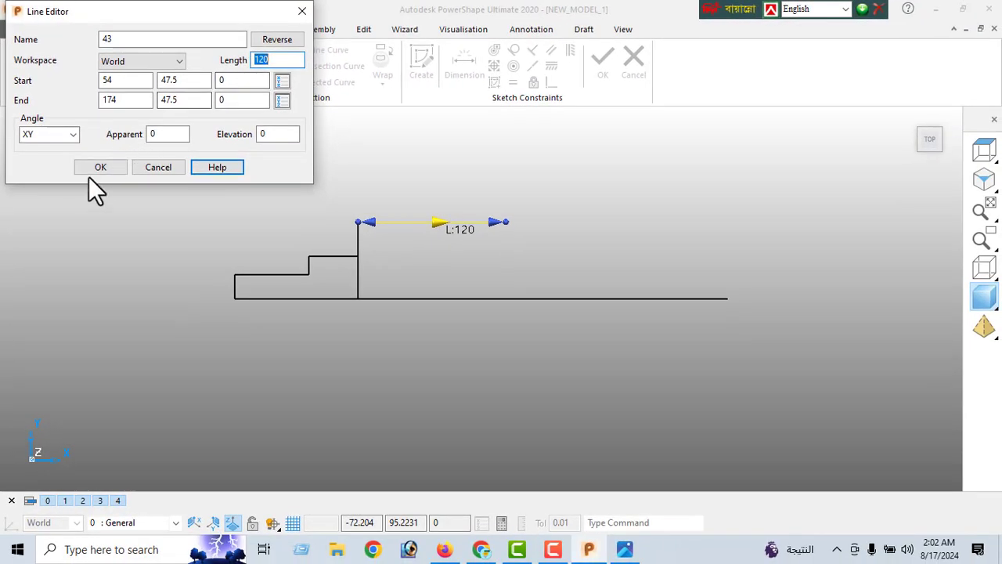
{"action": "left_click", "coordinate": [94, 167]}
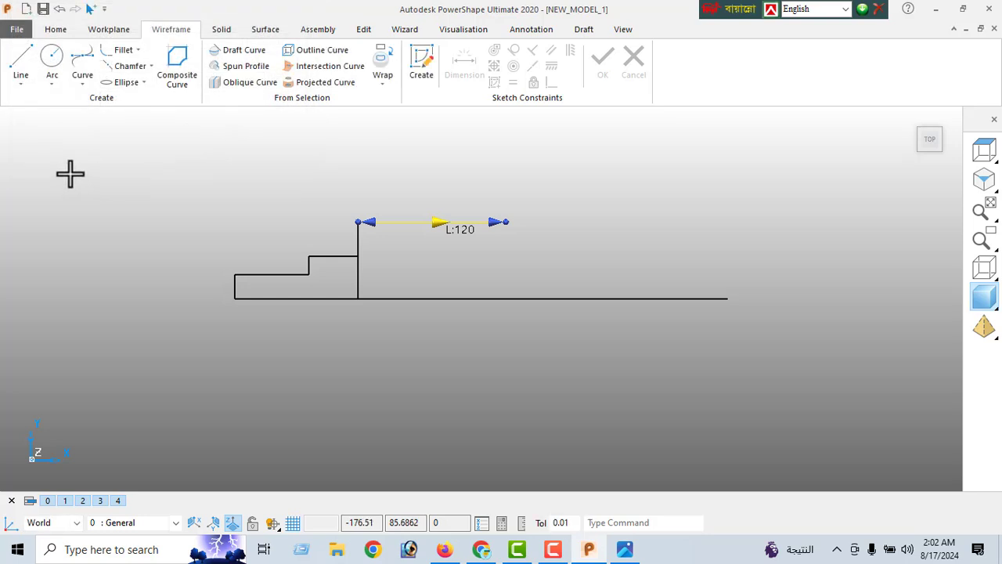
Step: Draw a vertical centre line from the midpoint of the 120 line down to the long axis line
{"action": "left_click", "coordinate": [22, 62]}
{"action": "left_click", "coordinate": [432, 222]}
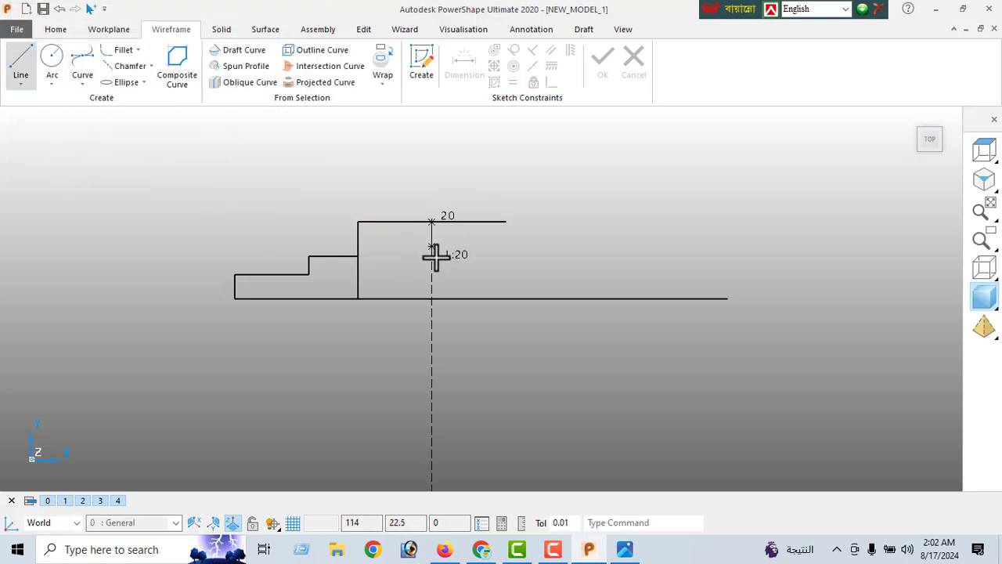
{"action": "left_click", "coordinate": [432, 298]}
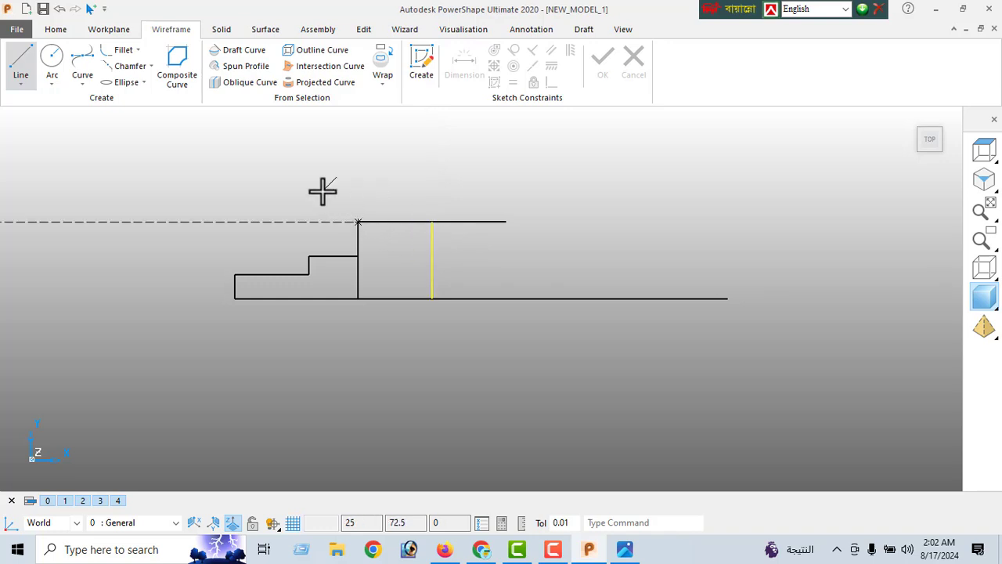
Step: Reverse the direction of the vertical centre line and set its length to 35, keeping its lower end on the axis line
{"action": "right_click", "coordinate": [335, 138]}
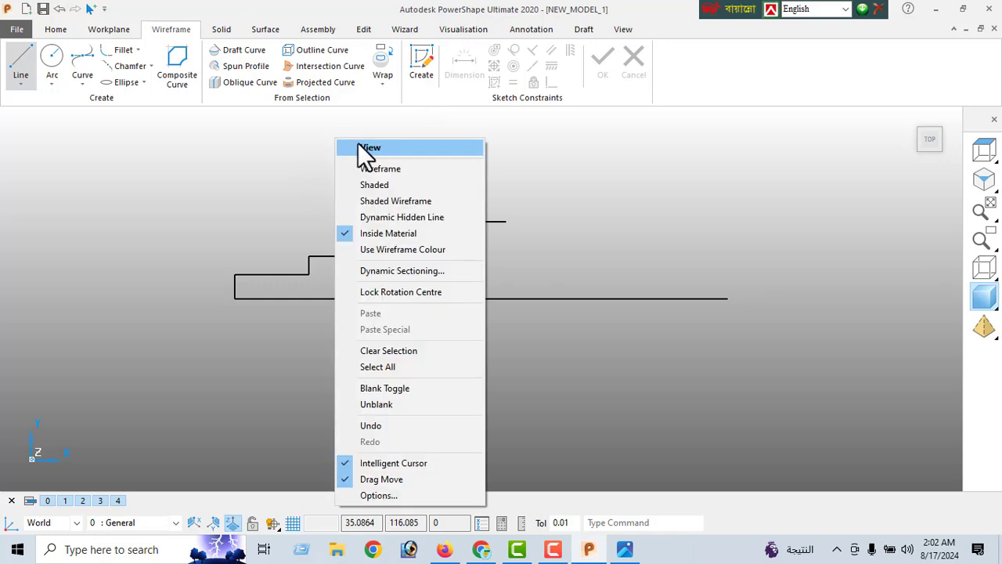
{"action": "left_click", "coordinate": [358, 145]}
{"action": "double_click", "coordinate": [432, 262]}
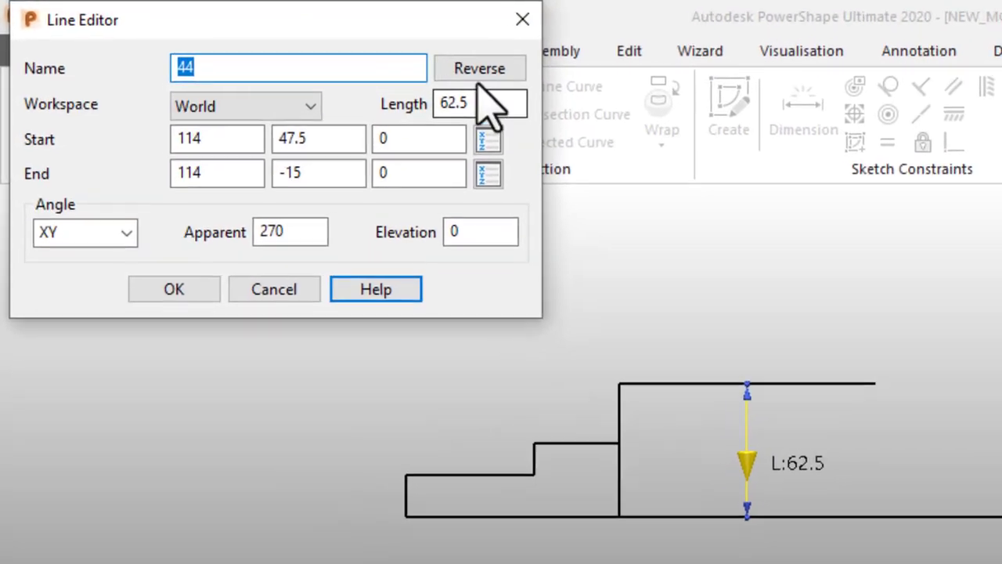
{"action": "left_click", "coordinate": [276, 40]}
{"action": "left_click_drag", "start_coordinate": [501, 105], "coordinate": [448, 143]}
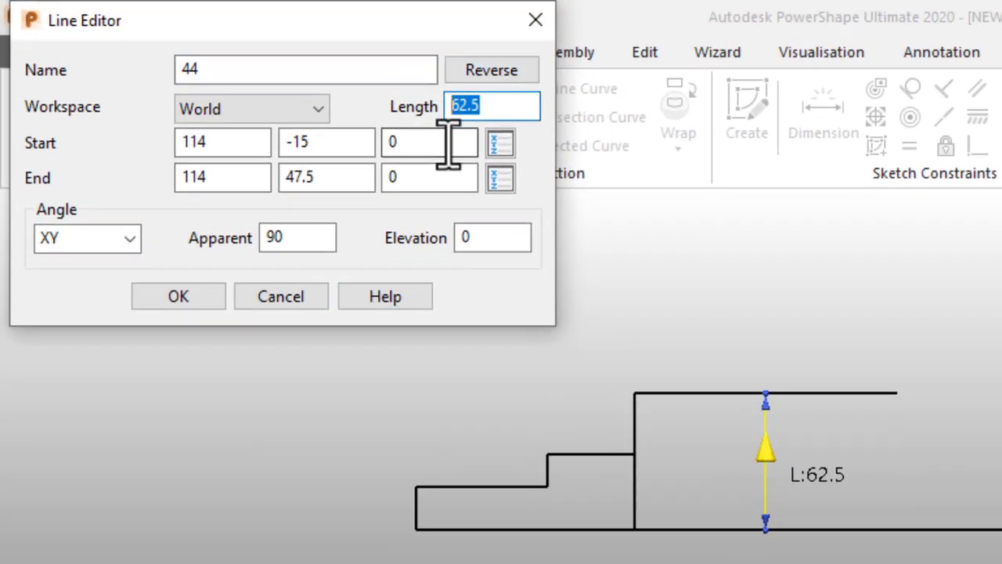
{"action": "type", "text": "35"}
{"action": "key", "text": "Return"}
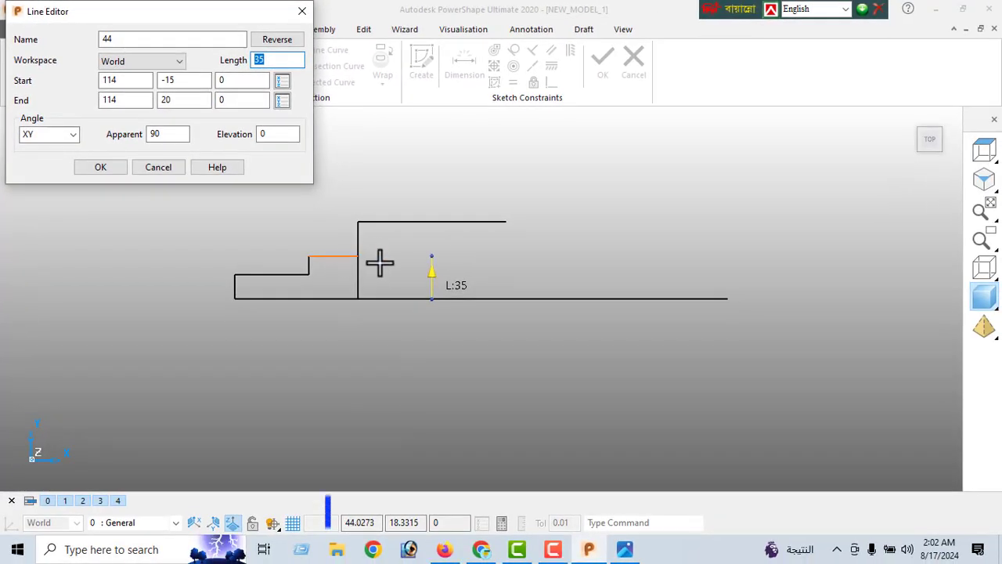
{"action": "left_click", "coordinate": [94, 166]}
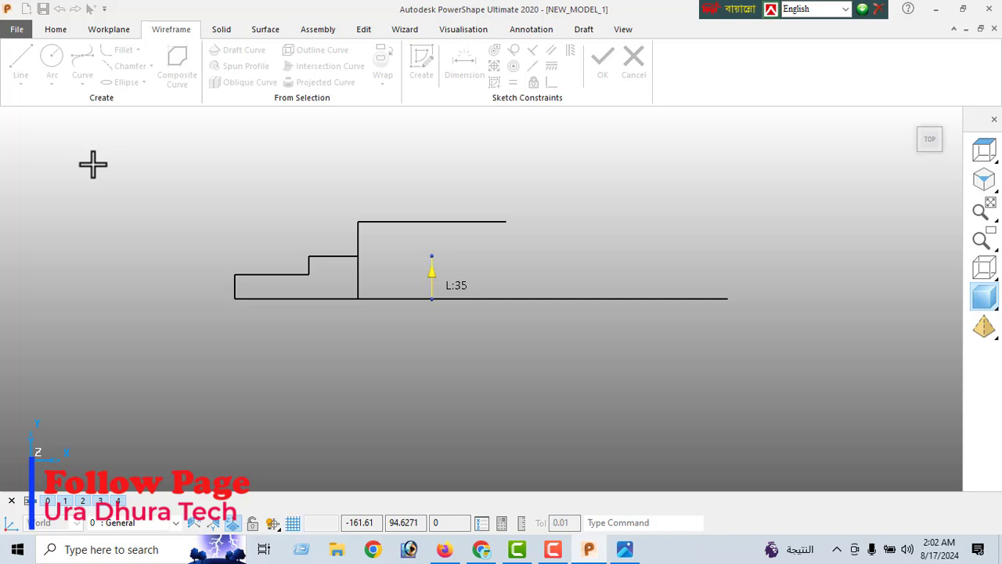
Step: Offset the 35 vertical line by 15/2 and by -15/2, making one copy on each side
{"action": "left_click", "coordinate": [366, 30]}
{"action": "left_click", "coordinate": [178, 61]}
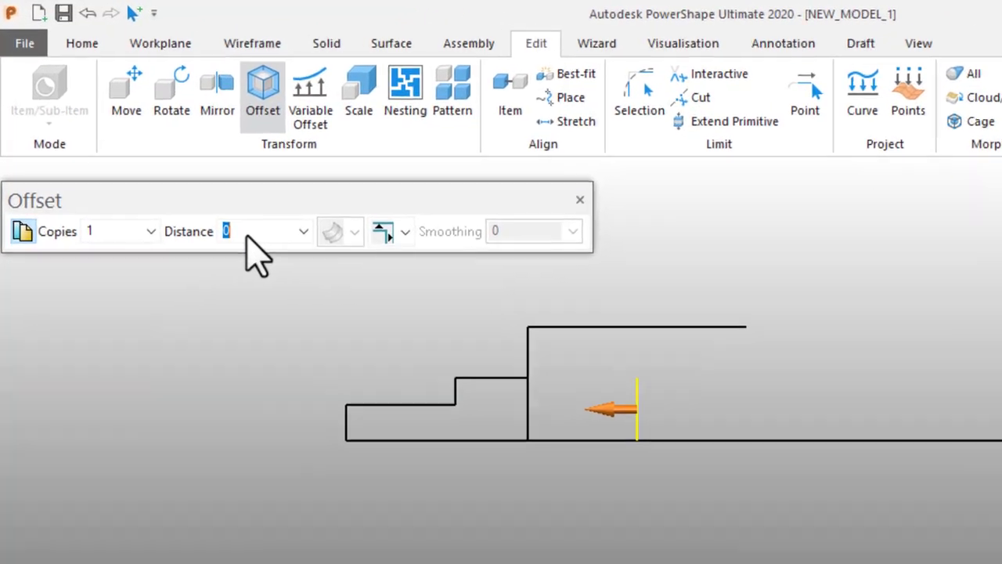
{"action": "type", "text": "15/"}
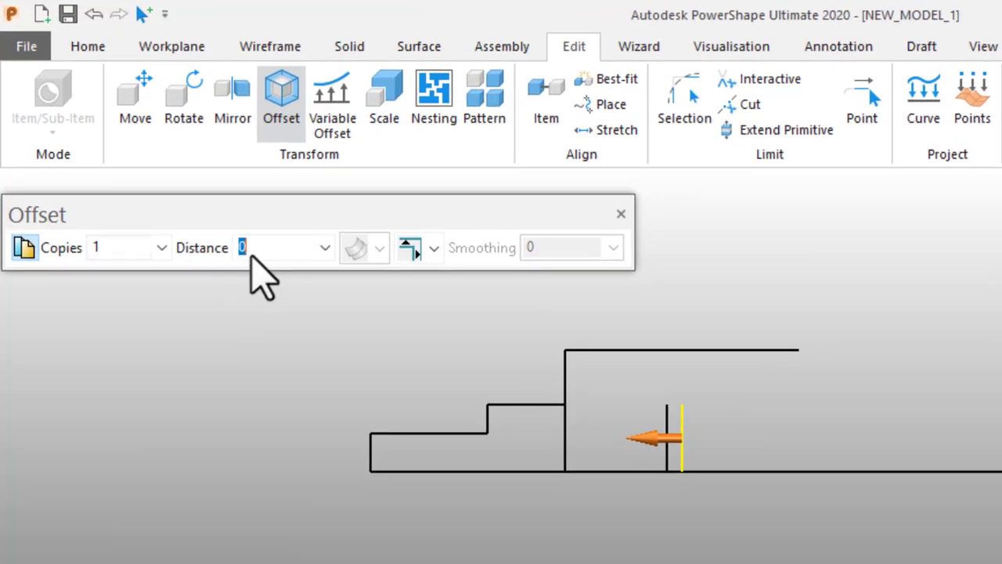
{"action": "type", "text": "2"}
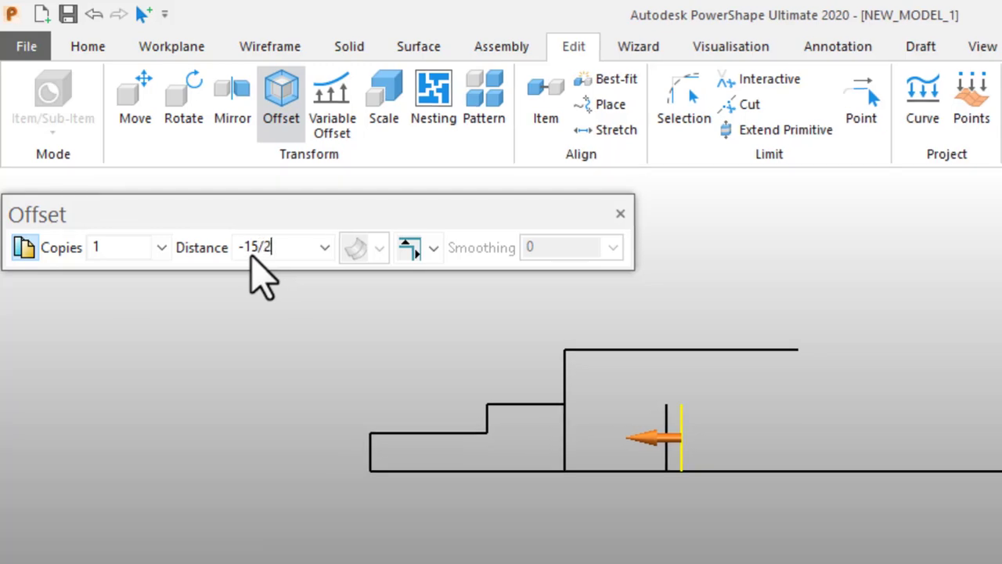
{"action": "key", "text": "Return"}
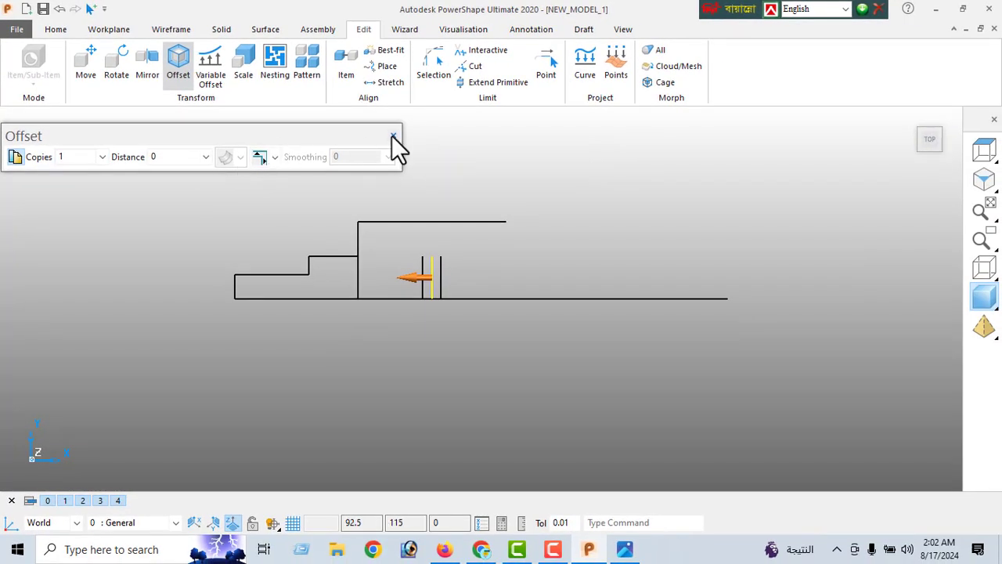
{"action": "left_click", "coordinate": [393, 138]}
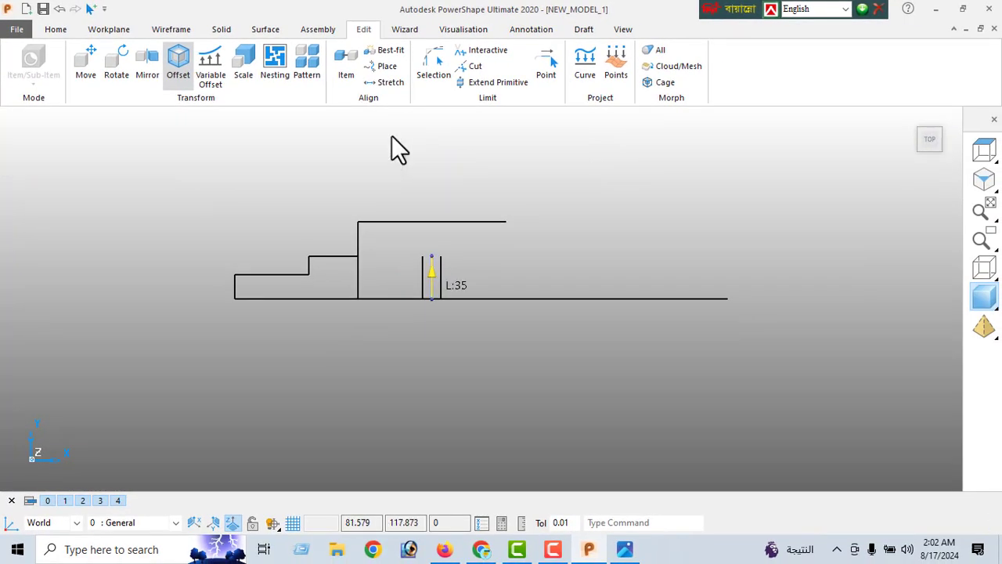
Step: Delete the middle vertical line and draw a horizontal line joining the upper ends of the two offset lines
{"action": "left_click", "coordinate": [169, 30]}
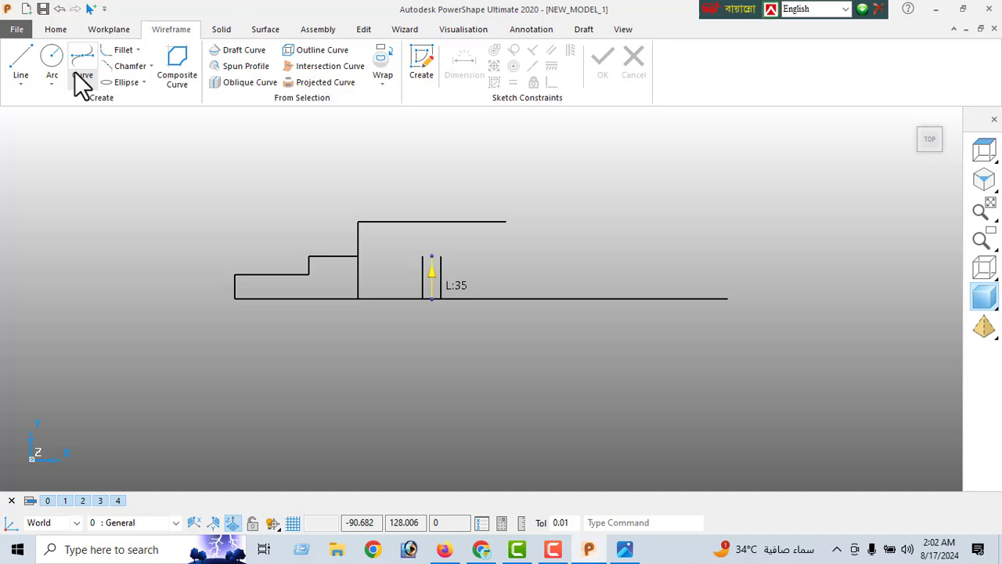
{"action": "left_click", "coordinate": [22, 65]}
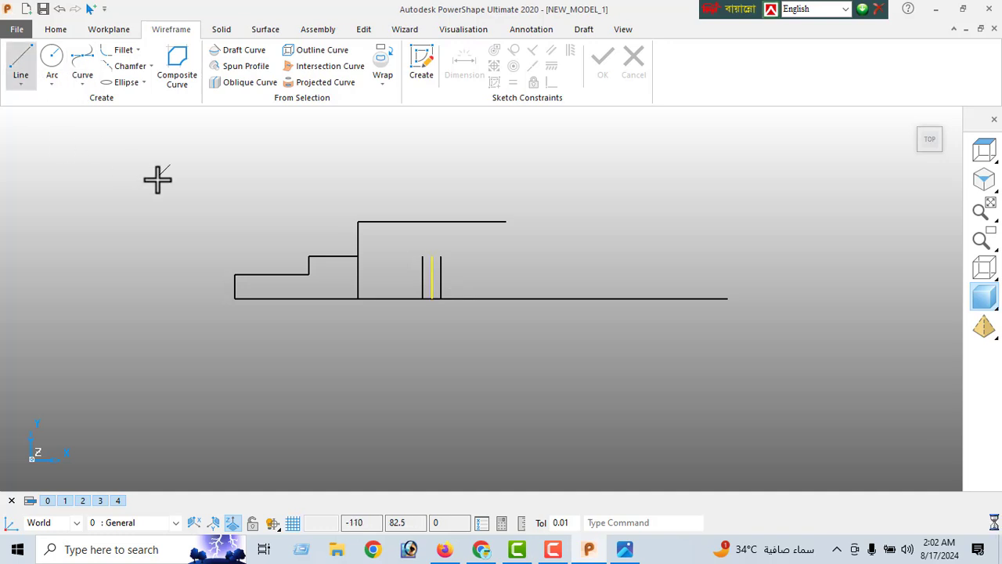
{"action": "key", "text": "Delete"}
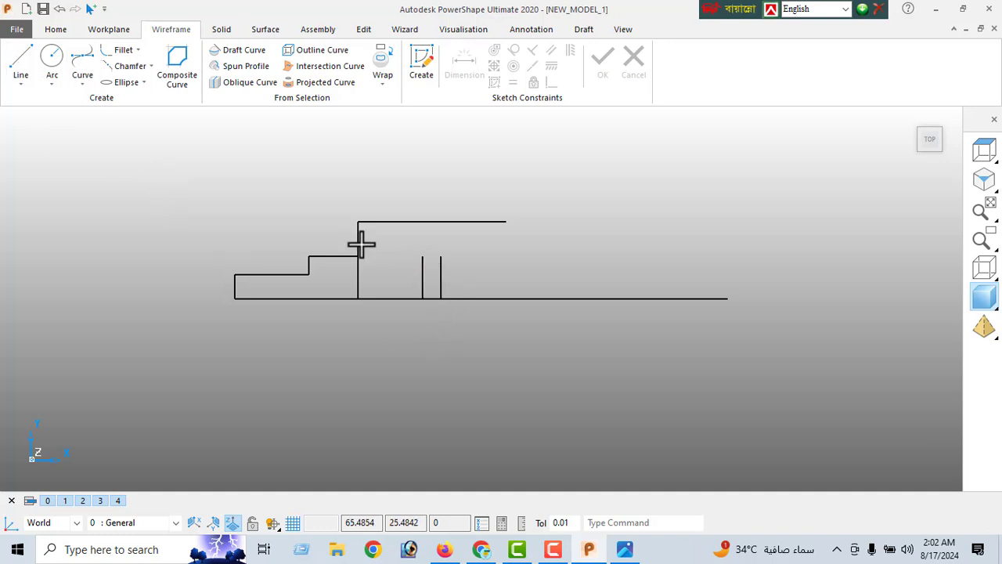
{"action": "left_click", "coordinate": [21, 64]}
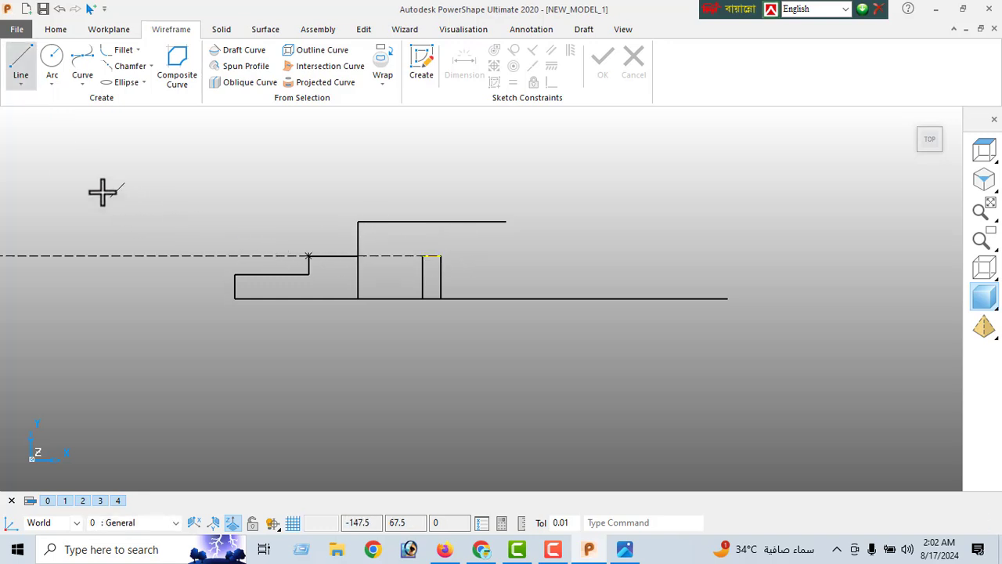
{"action": "right_click", "coordinate": [78, 154]}
{"action": "left_click", "coordinate": [93, 160]}
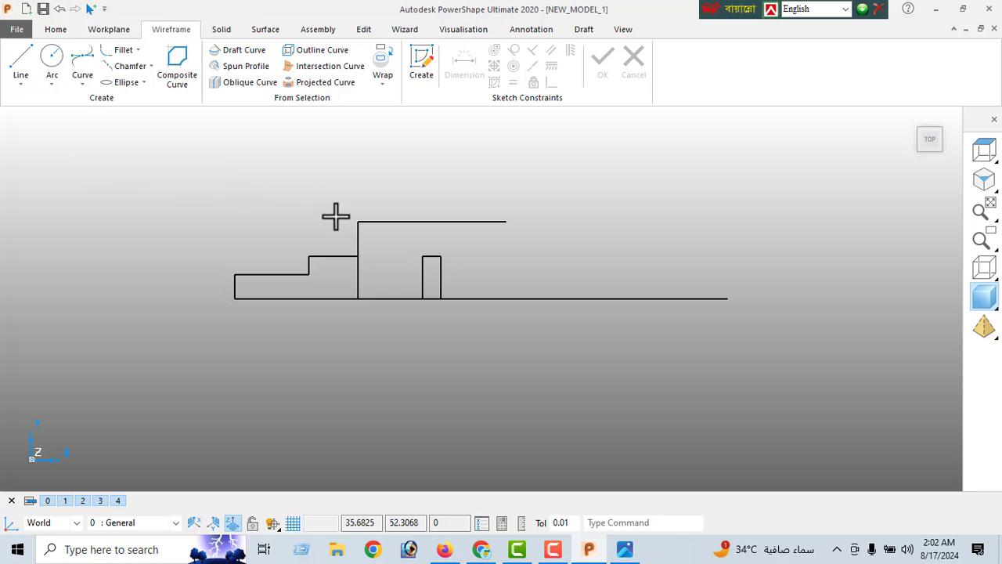
Step: Draw a vertical line from the free end of the 120 line down to the axis line
{"action": "double_click", "coordinate": [389, 223]}
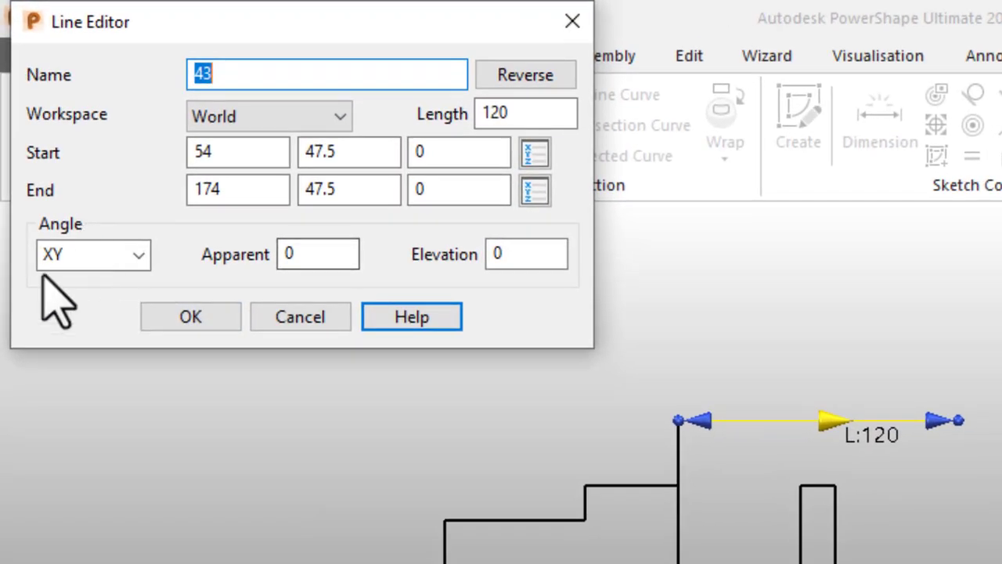
{"action": "left_click", "coordinate": [295, 324]}
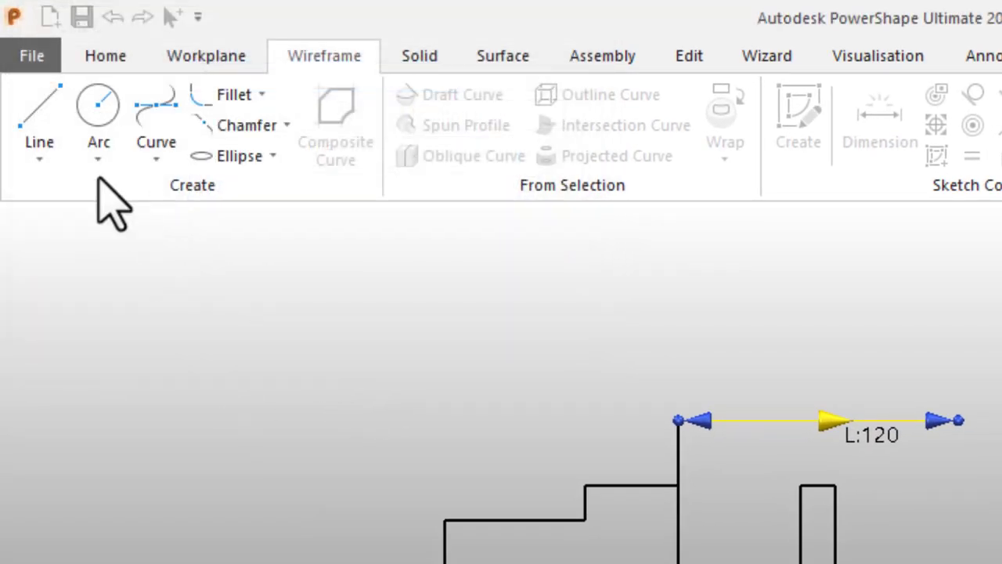
{"action": "left_click", "coordinate": [47, 117]}
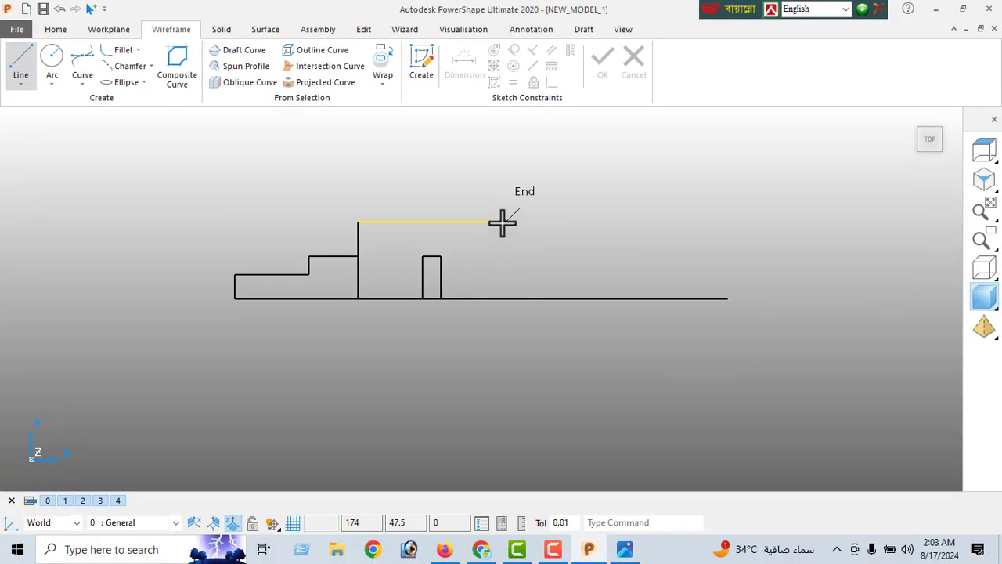
{"action": "left_click", "coordinate": [505, 223]}
{"action": "left_click", "coordinate": [506, 298]}
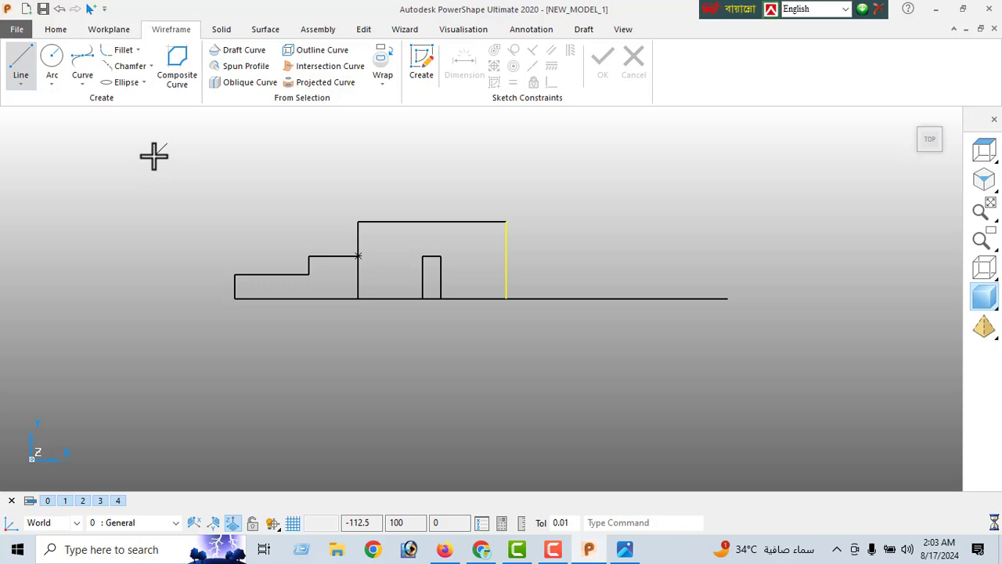
{"action": "right_click", "coordinate": [154, 156]}
{"action": "left_click", "coordinate": [183, 164]}
Step: Set the uppermost horizontal line's length to 15
{"action": "left_click", "coordinate": [403, 222]}
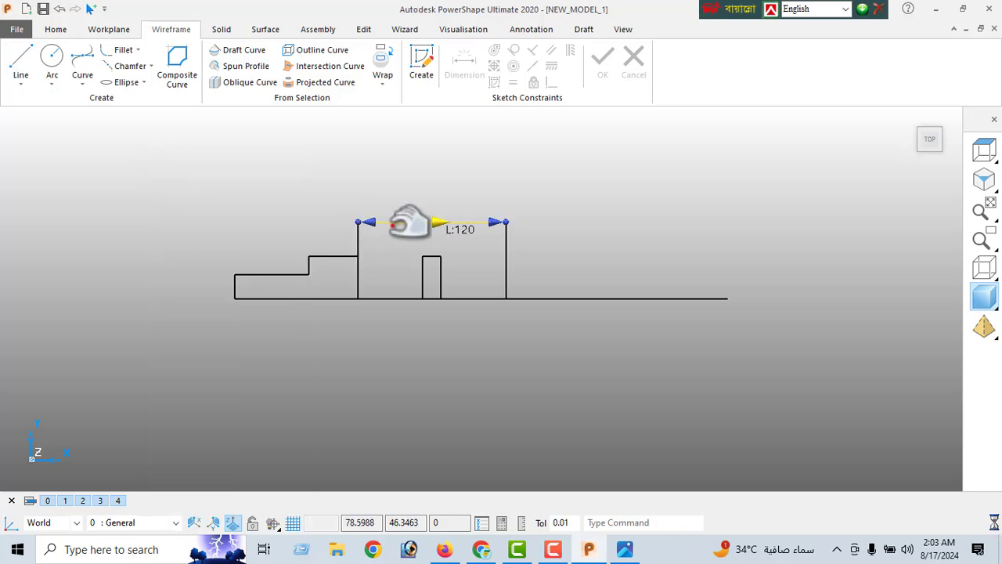
{"action": "double_click", "coordinate": [403, 223]}
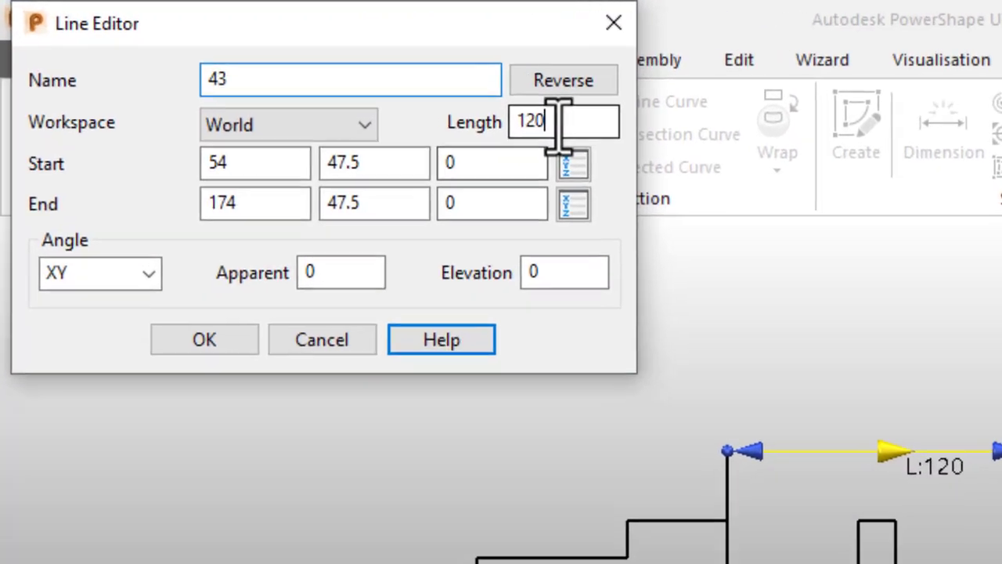
{"action": "double_click", "coordinate": [282, 59]}
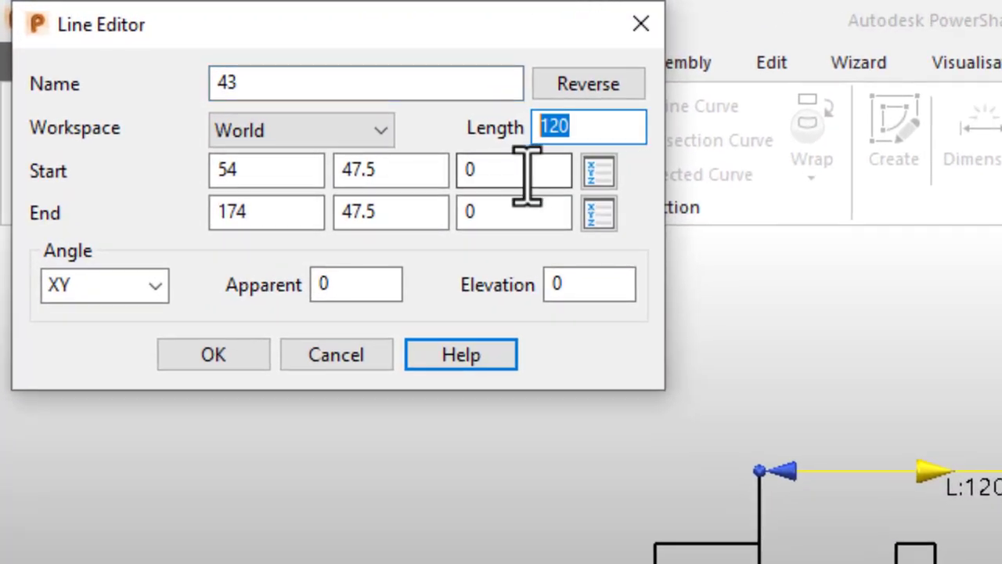
{"action": "key", "text": "Return"}
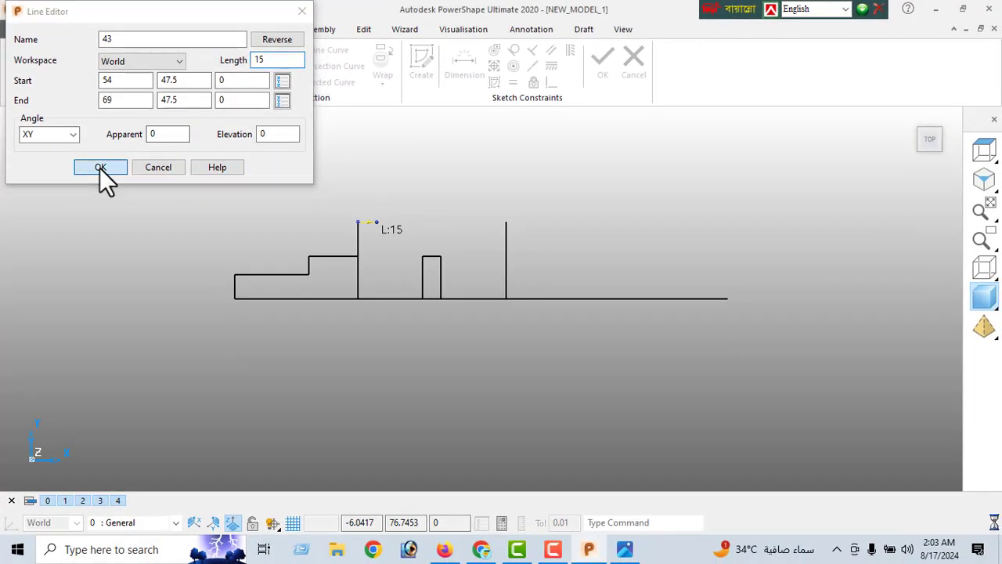
{"action": "left_click", "coordinate": [99, 167]}
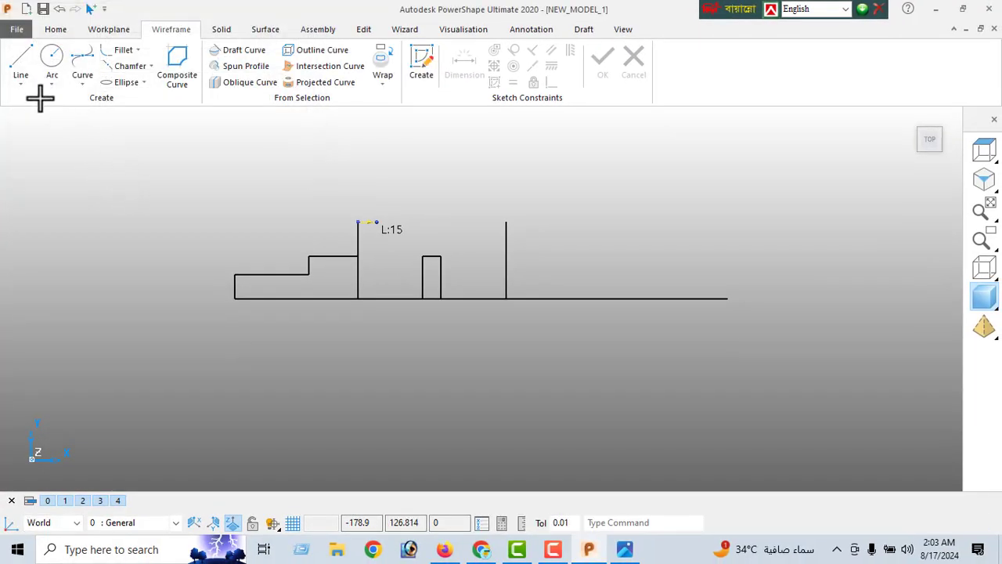
Step: Draw a sloped line from the 15 line's end to the narrow rectangle's near upper corner, and a vertical line about 35 long upward from the rectangle's upper-edge midpoint
{"action": "left_click", "coordinate": [21, 66]}
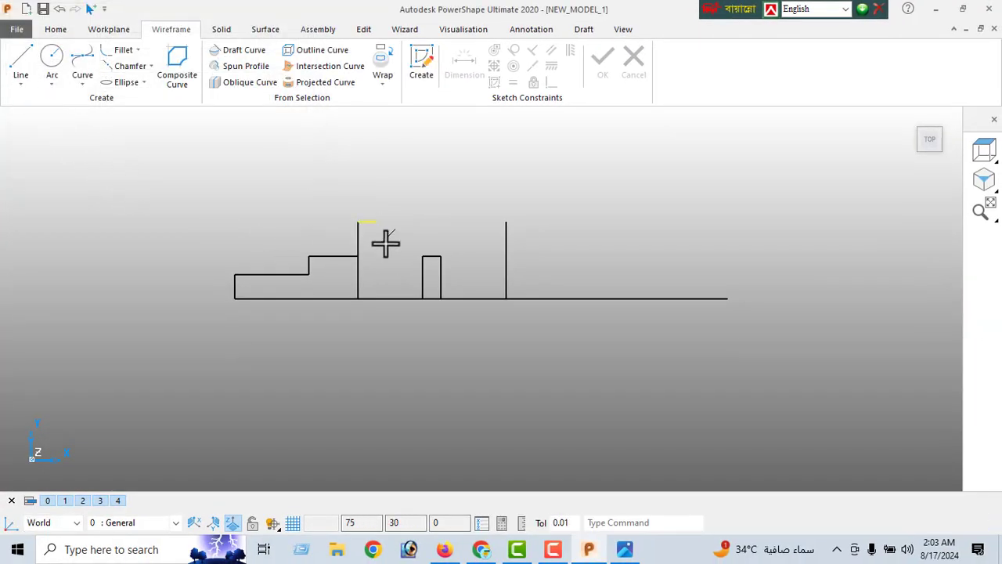
{"action": "right_click", "coordinate": [103, 164]}
{"action": "left_click", "coordinate": [138, 173]}
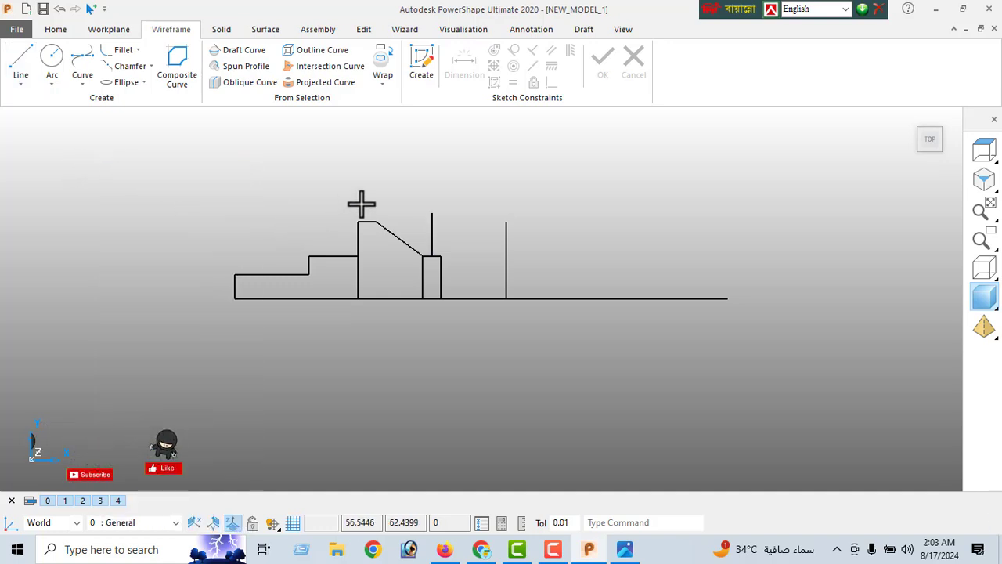
Step: Mirror a copy of the 15 line, the sloped line and the narrow rectangle's near side and upper edge about the vertical centre line
{"action": "left_click_drag", "start_coordinate": [403, 264], "coordinate": [425, 279]}
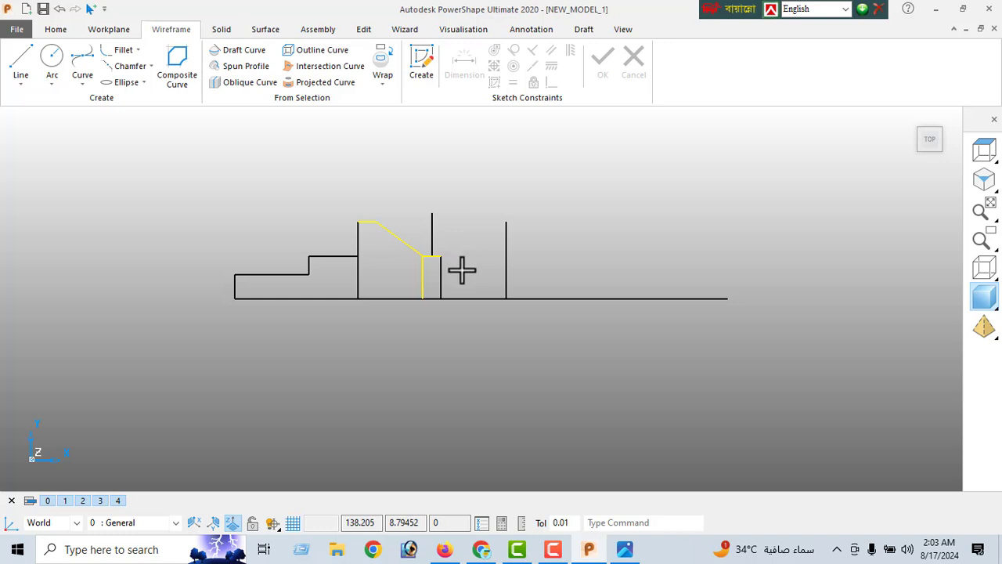
{"action": "left_click", "coordinate": [363, 29]}
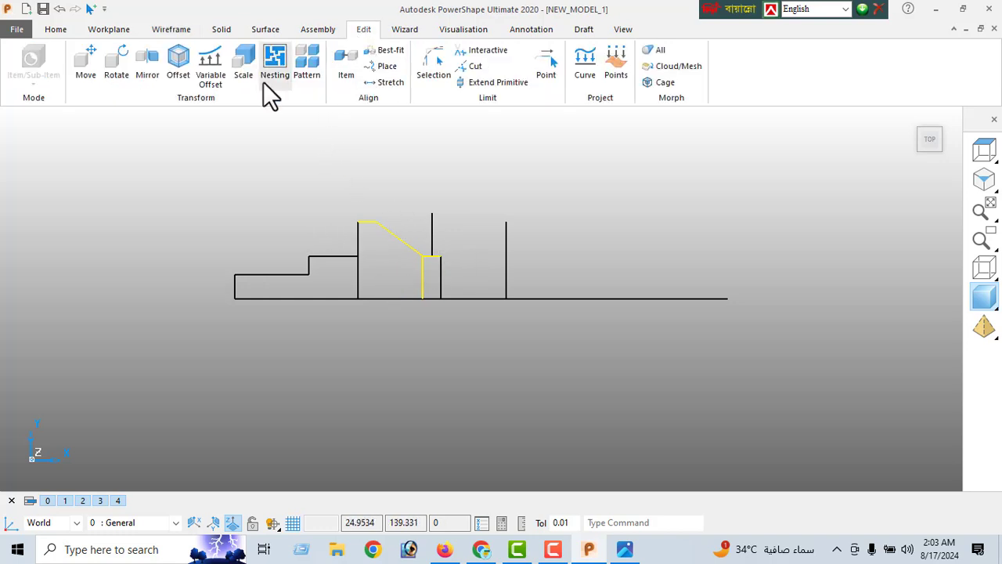
{"action": "left_click", "coordinate": [148, 64]}
{"action": "left_click", "coordinate": [106, 157]}
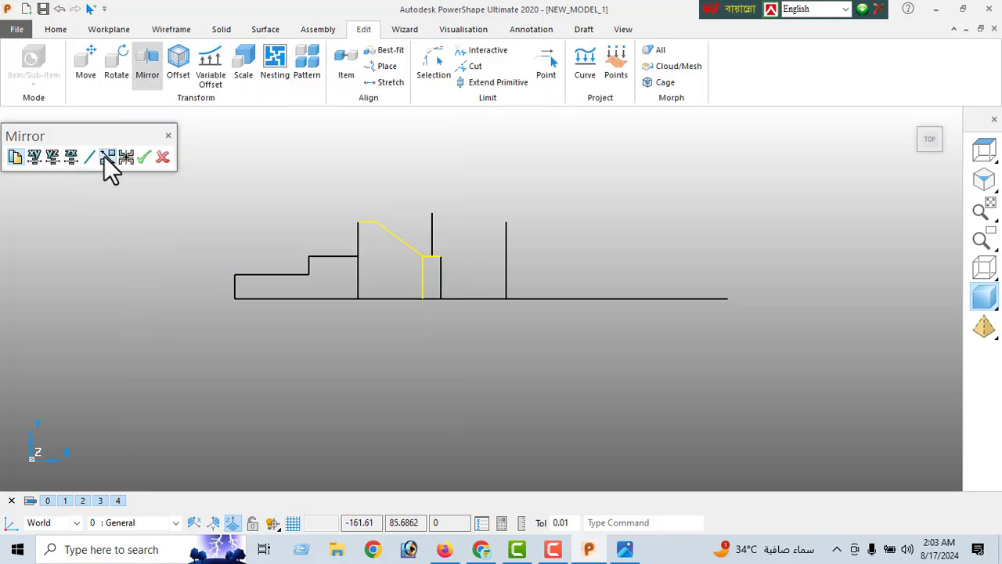
{"action": "left_click", "coordinate": [432, 218]}
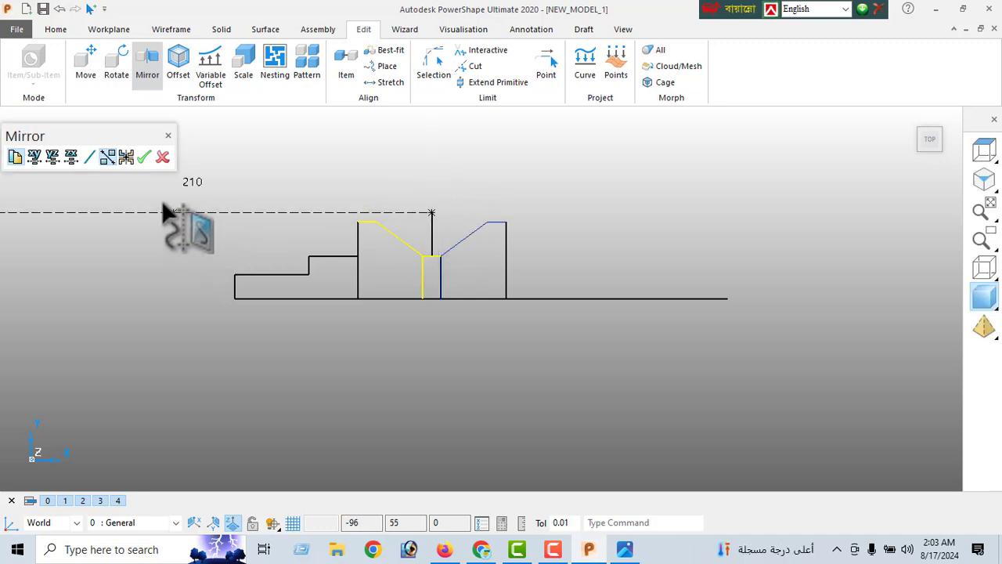
{"action": "left_click", "coordinate": [145, 157]}
{"action": "right_click", "coordinate": [127, 118]}
{"action": "left_click", "coordinate": [171, 123]}
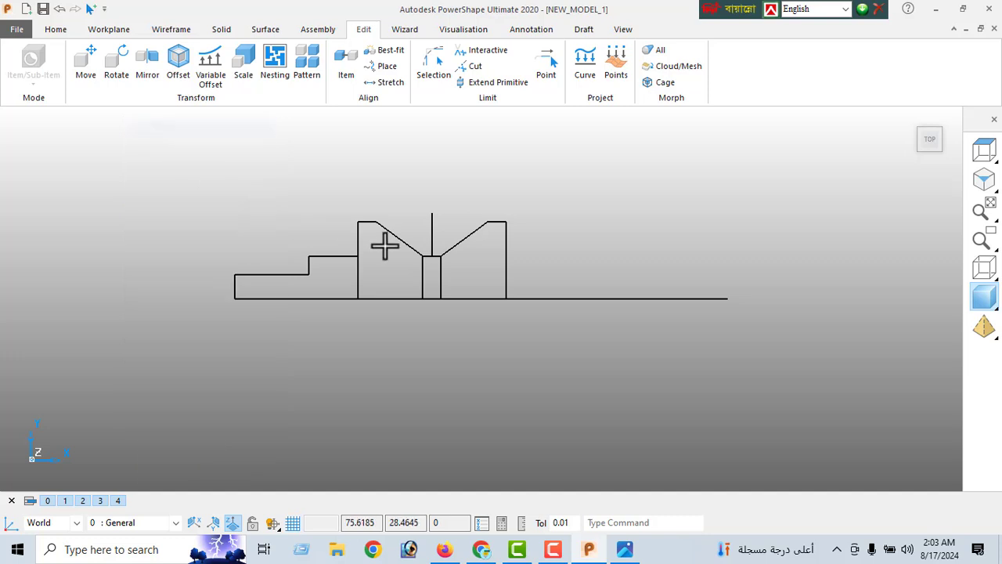
Step: Delete the vertical centre line above the groove floor and the vertical lines beneath it
{"action": "left_click", "coordinate": [434, 256]}
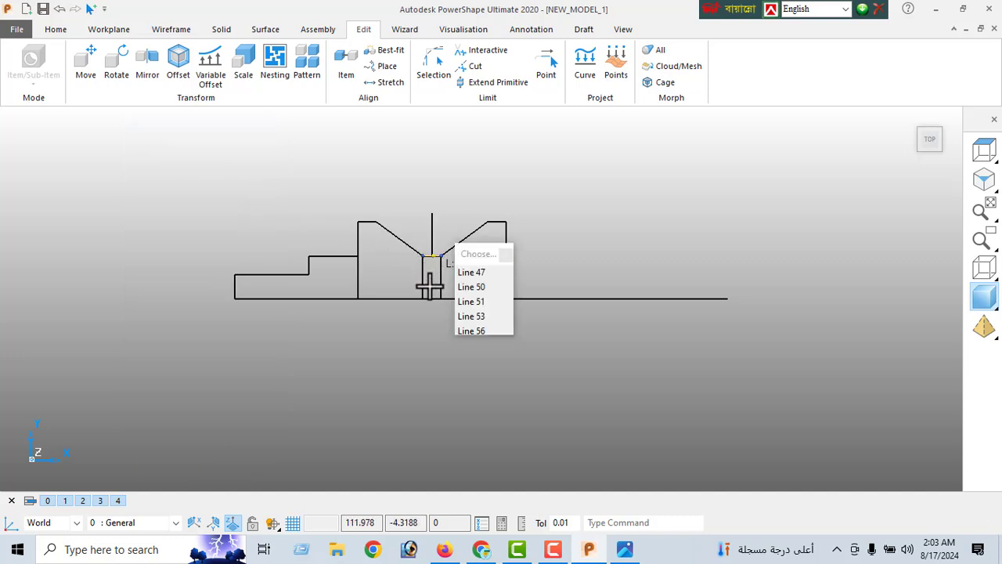
{"action": "key", "text": "Escape"}
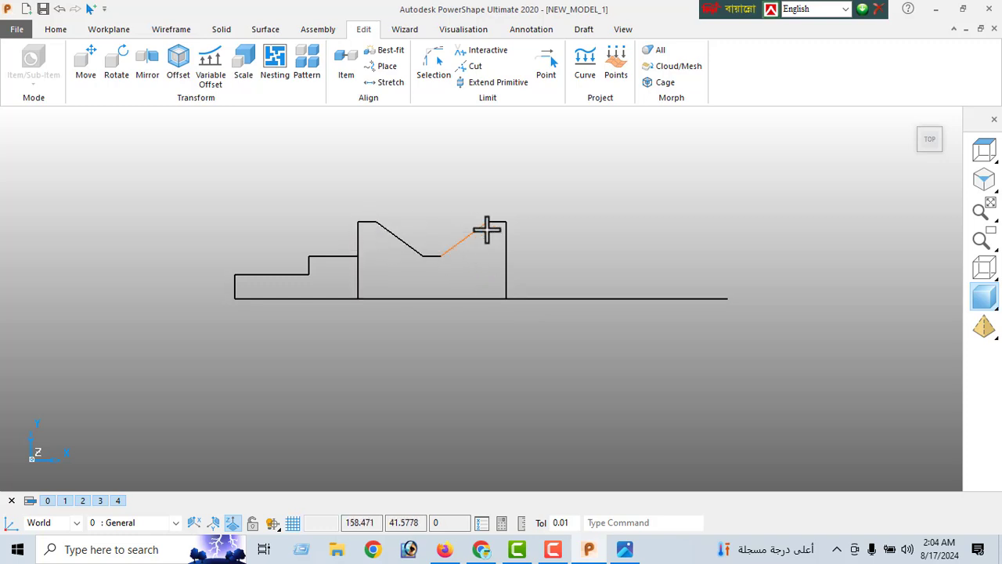
Step: Dimension the horizontal distance between the grooved section's two outer vertical lines, with a text height of 5
{"action": "left_click", "coordinate": [526, 30]}
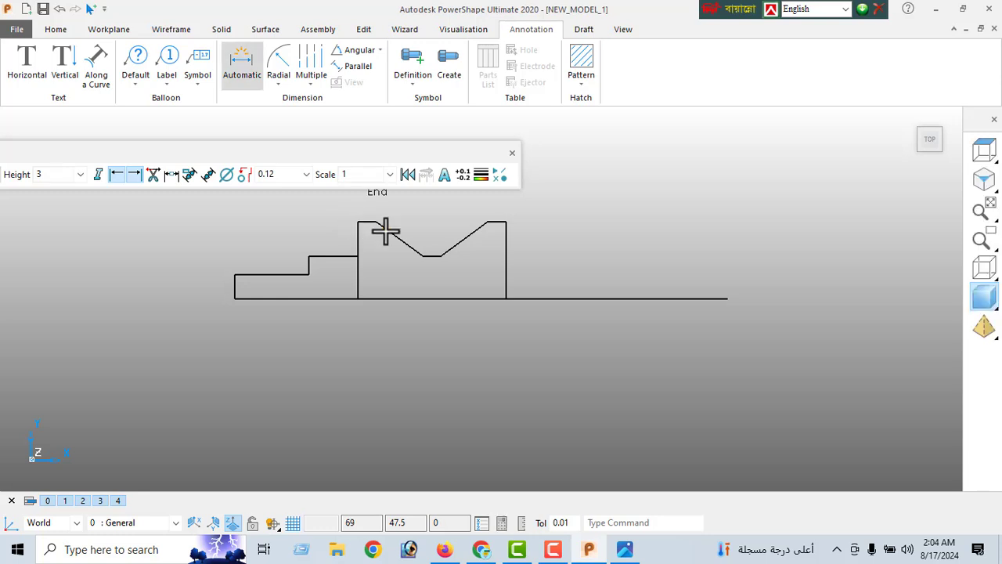
{"action": "left_click", "coordinate": [439, 257]}
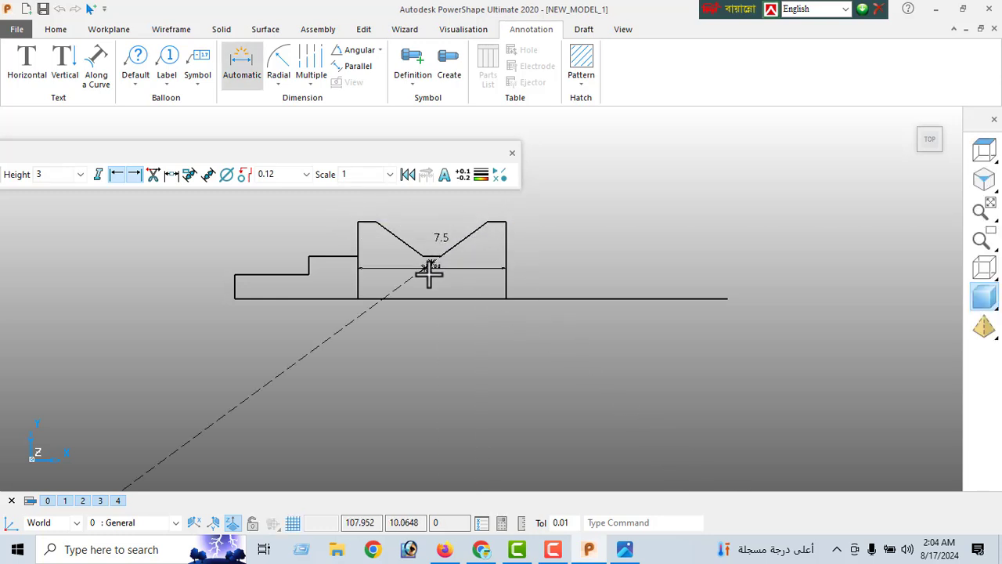
{"action": "left_click", "coordinate": [426, 282]}
{"action": "left_click", "coordinate": [80, 175]}
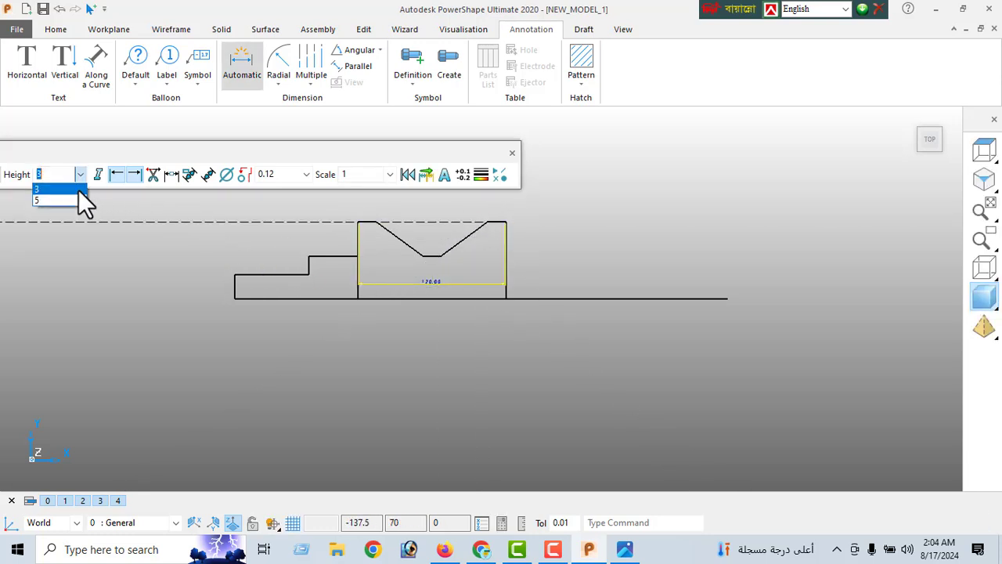
{"action": "scroll", "coordinate": [422, 286], "scroll_direction": "up", "scroll_amount": 4}
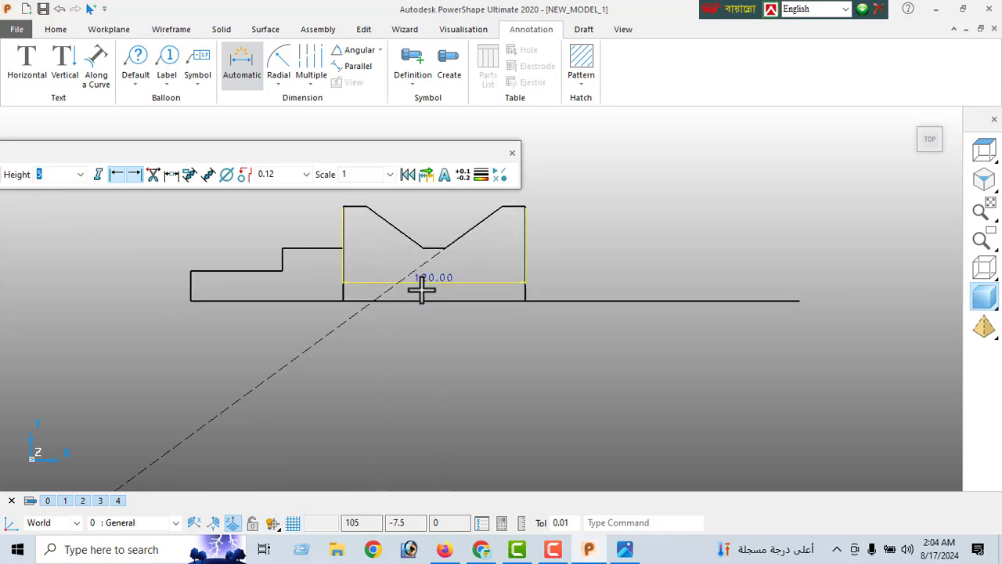
{"action": "left_click", "coordinate": [512, 151]}
{"action": "left_click", "coordinate": [929, 139]}
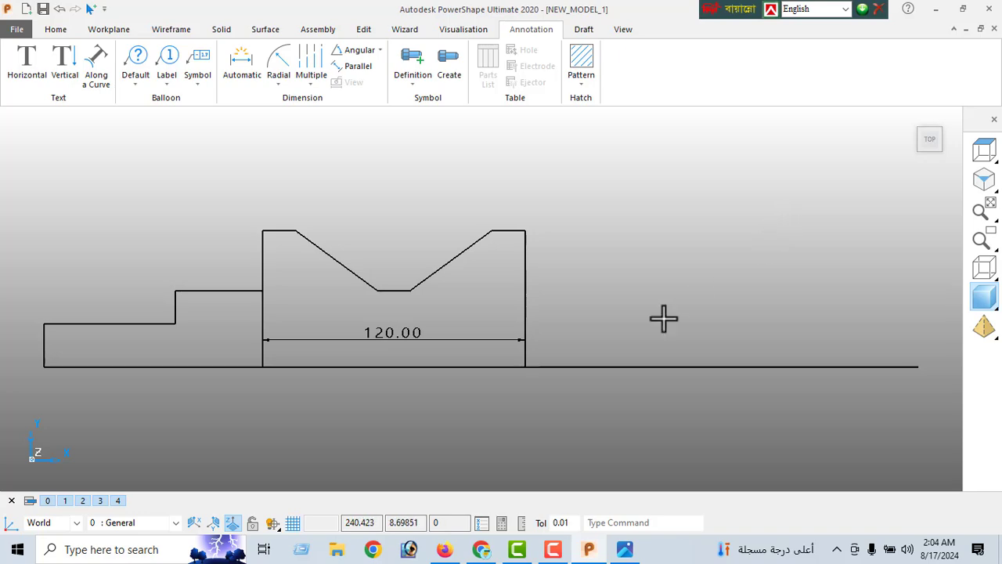
{"action": "right_click", "coordinate": [257, 174]}
{"action": "left_click", "coordinate": [287, 175]}
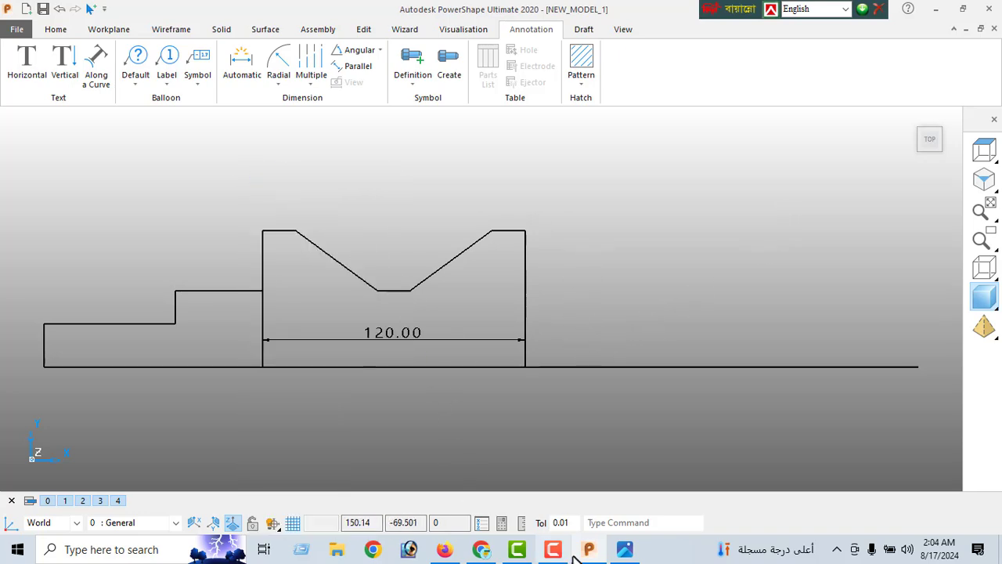
Step: Check the reference drawing, and offset one copy of the grooved section's vertical line nearest the baseline's free end by 60, away from the groove
{"action": "left_click", "coordinate": [630, 550]}
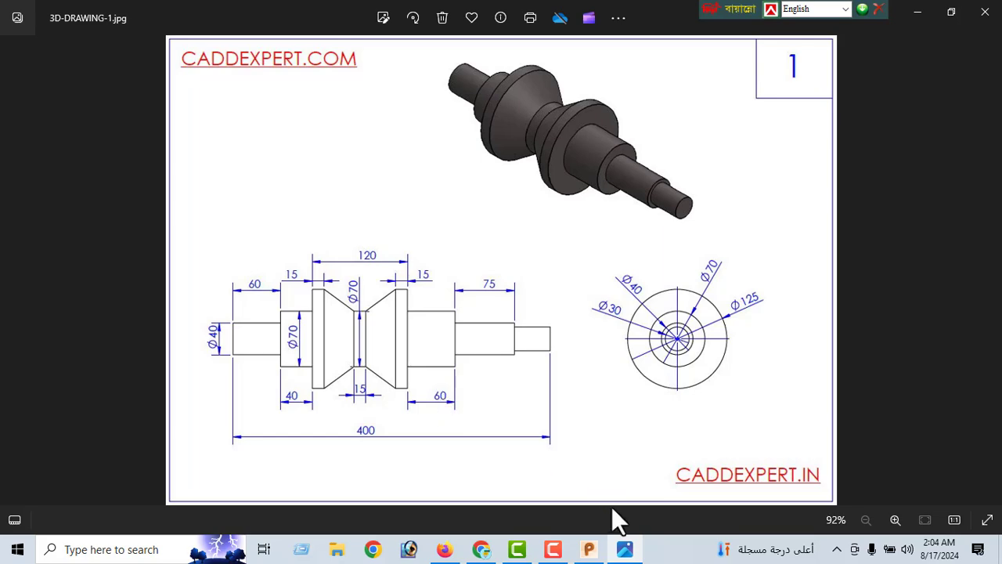
{"action": "left_click", "coordinate": [636, 540]}
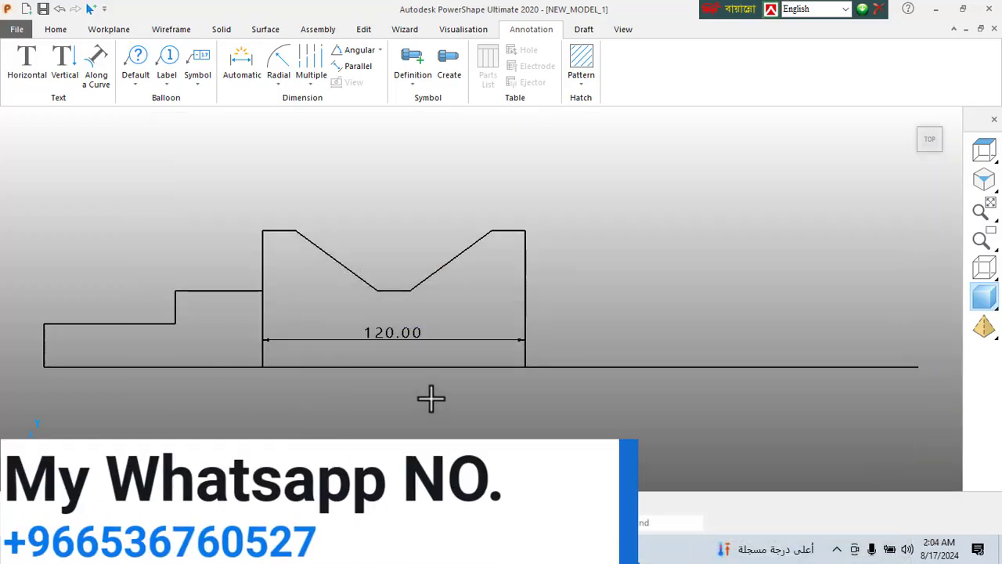
{"action": "left_click", "coordinate": [527, 278]}
{"action": "left_click", "coordinate": [364, 29]}
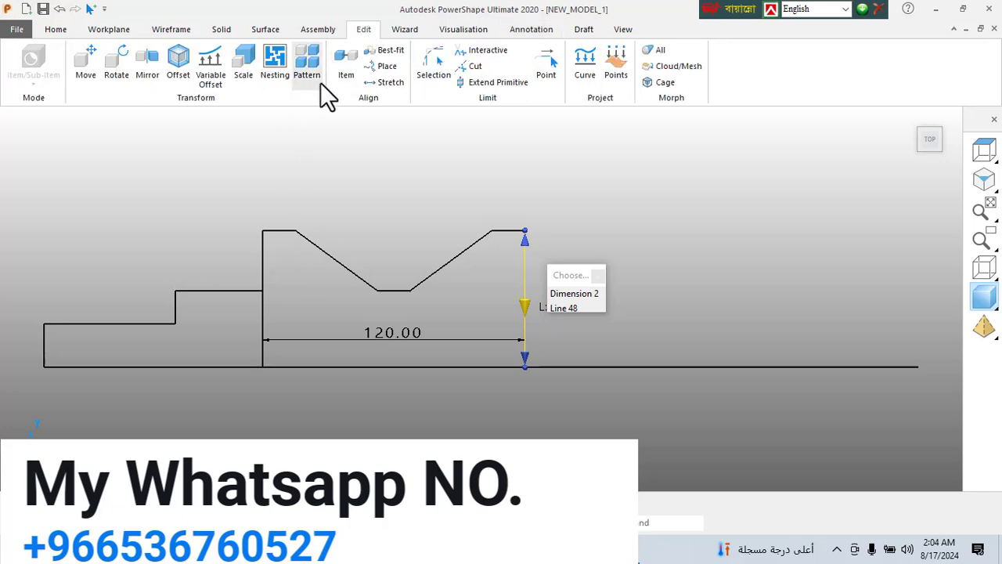
{"action": "left_click", "coordinate": [177, 61]}
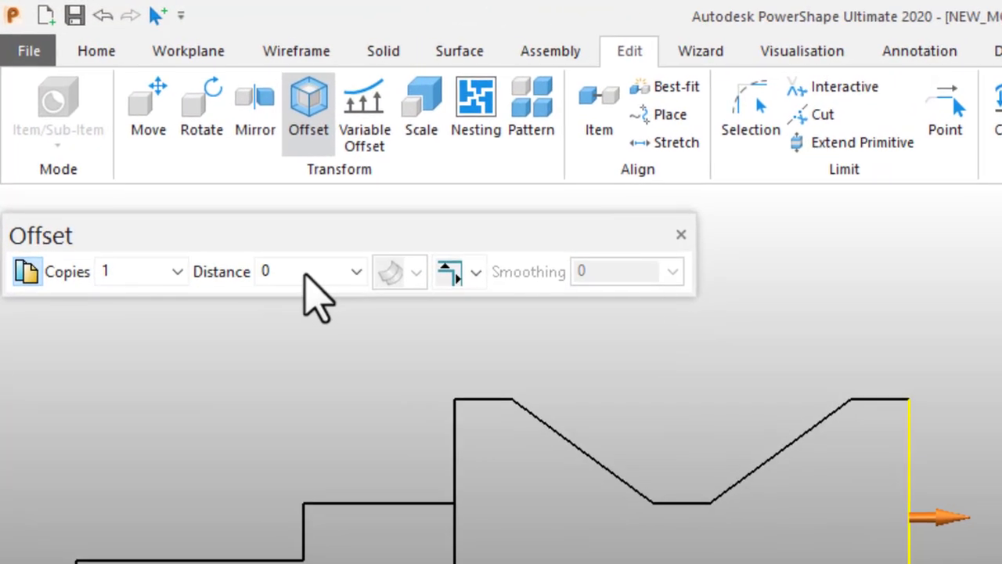
{"action": "left_click", "coordinate": [232, 208]}
{"action": "type", "text": "60"}
{"action": "key", "text": "Return"}
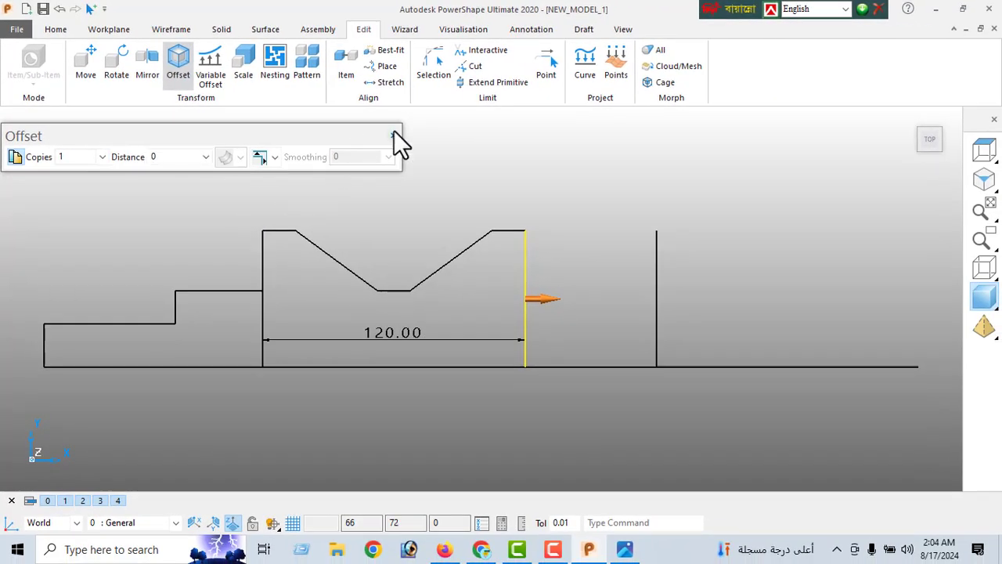
{"action": "left_click", "coordinate": [393, 136]}
{"action": "right_click", "coordinate": [331, 162]}
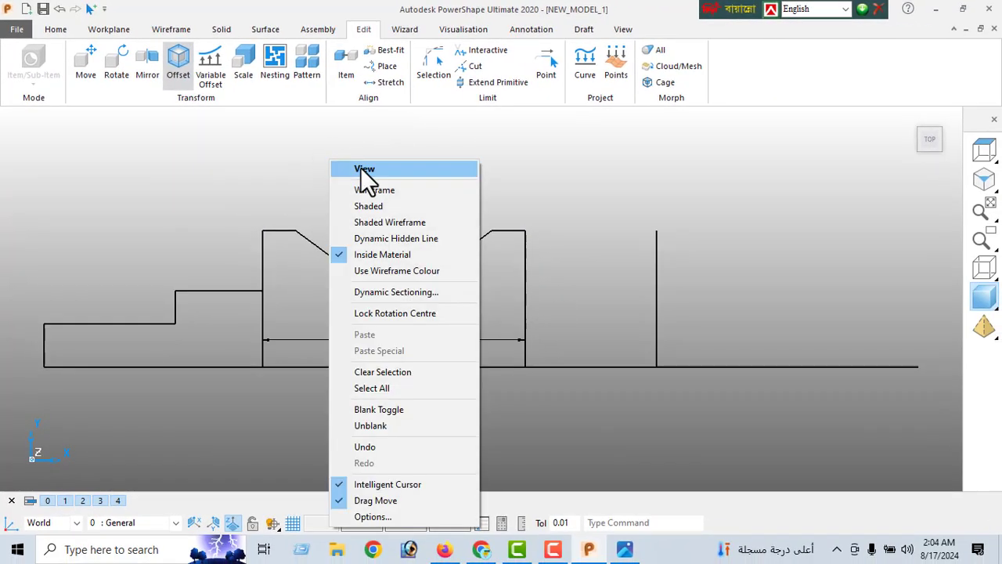
{"action": "left_click", "coordinate": [367, 171]}
Step: Reverse the offset vertical line's direction and set its length to 35 so it rises from the baseline
{"action": "double_click", "coordinate": [656, 274]}
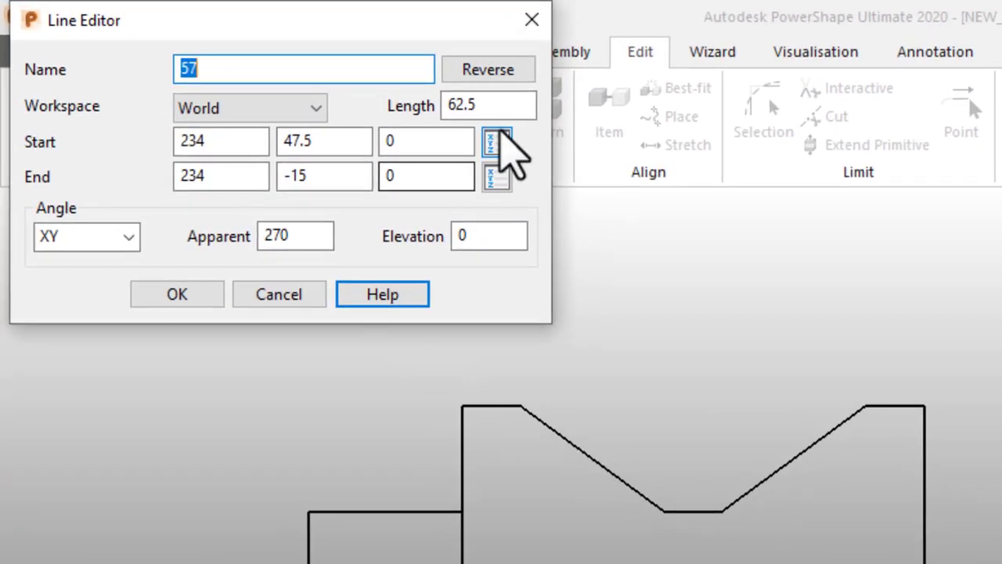
{"action": "double_click", "coordinate": [504, 105]}
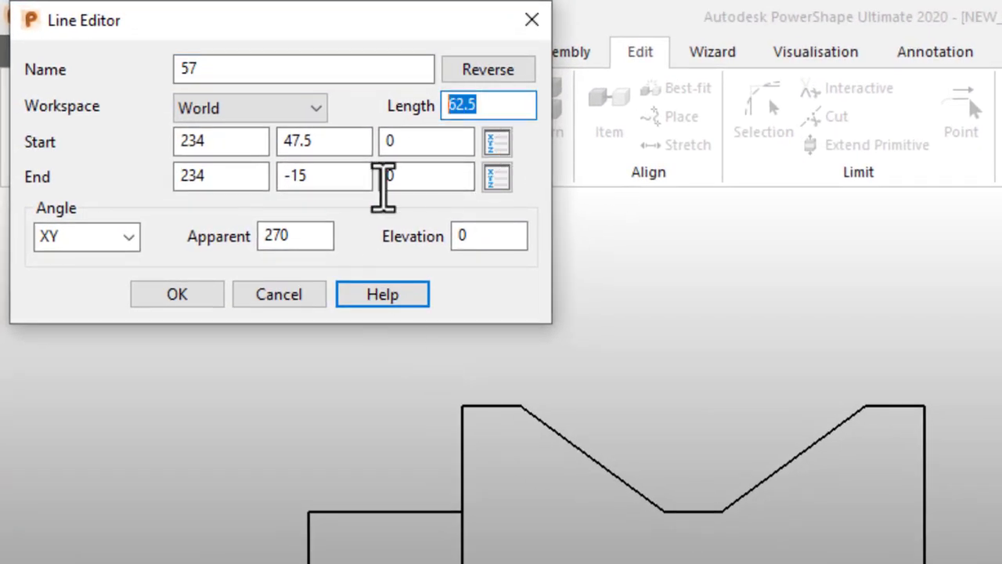
{"action": "left_click", "coordinate": [494, 76]}
{"action": "double_click", "coordinate": [499, 105]}
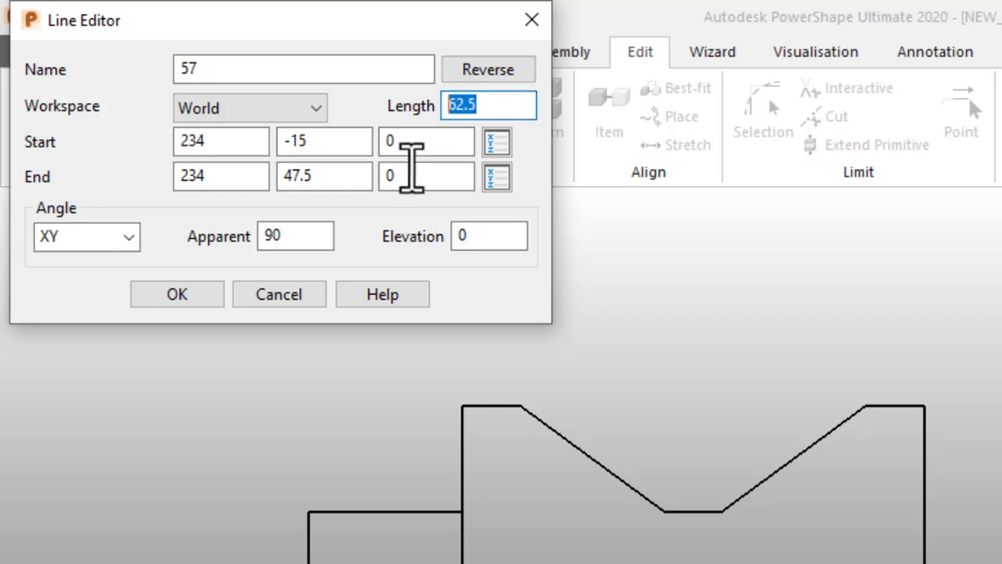
{"action": "key", "text": "Return"}
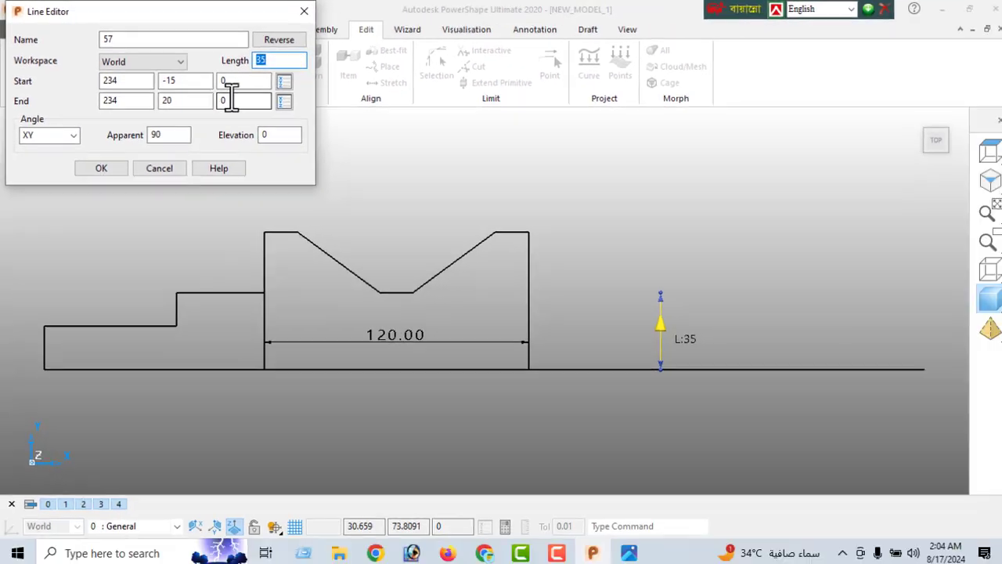
{"action": "left_click", "coordinate": [177, 294]}
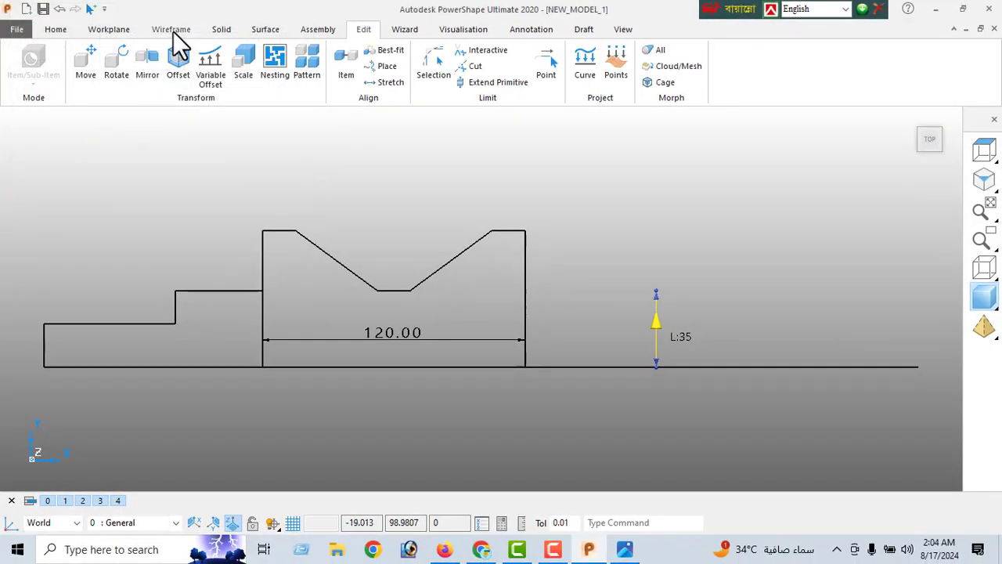
Step: Draw a horizontal line from the upper end of the 35 line to the grooved section's adjacent vertical line
{"action": "left_click", "coordinate": [171, 29]}
{"action": "left_click", "coordinate": [655, 290]}
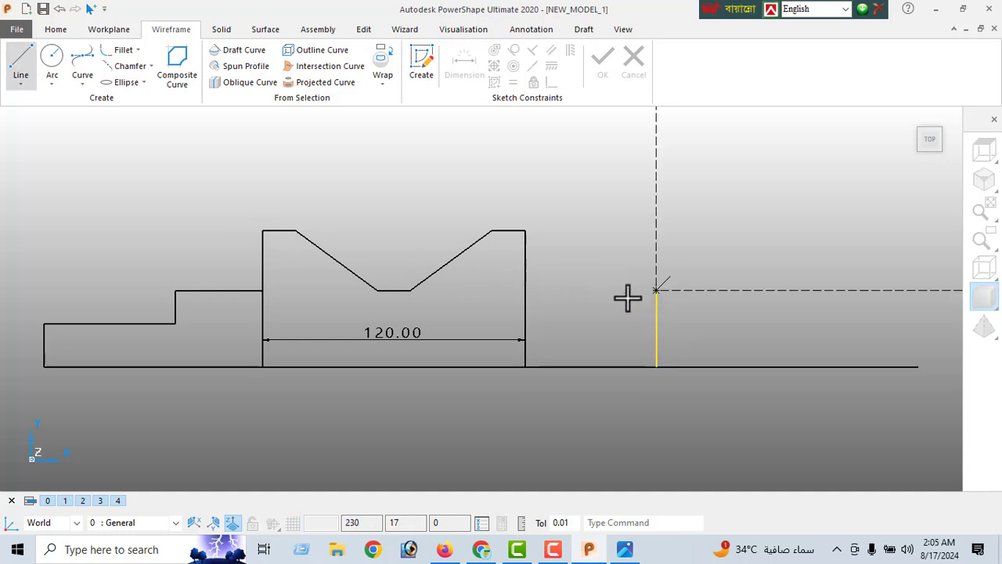
{"action": "left_click", "coordinate": [523, 290]}
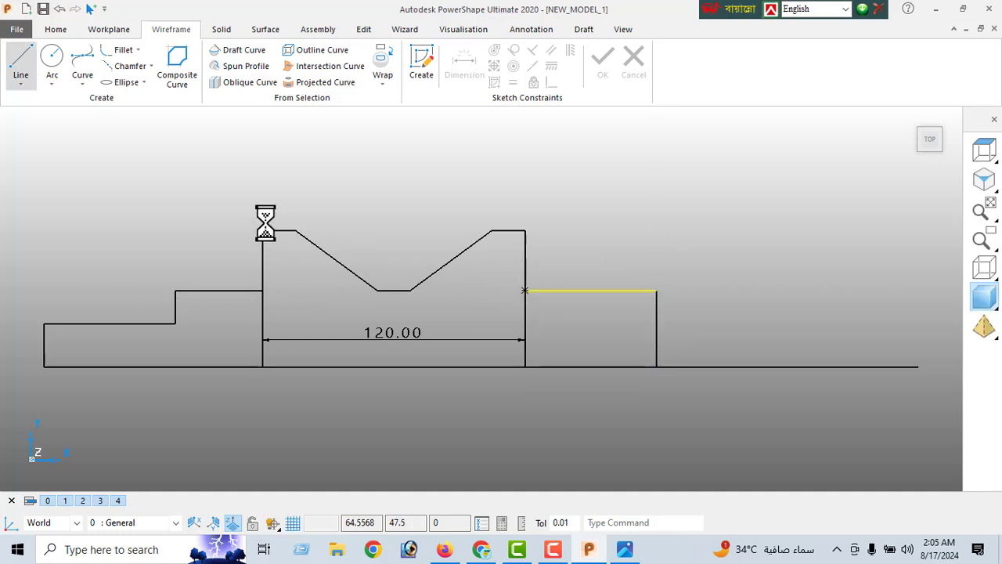
{"action": "right_click", "coordinate": [269, 153]}
{"action": "left_click", "coordinate": [336, 149]}
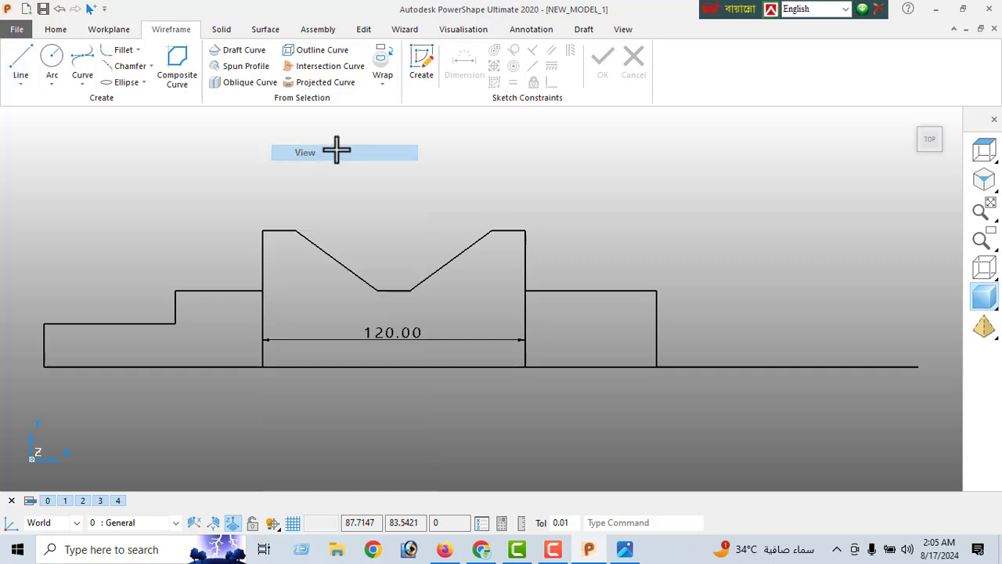
Step: Trim away the part of the grooved section's vertical line below the new horizontal line, using Interactive limit
{"action": "left_click", "coordinate": [363, 29]}
{"action": "left_click", "coordinate": [486, 51]}
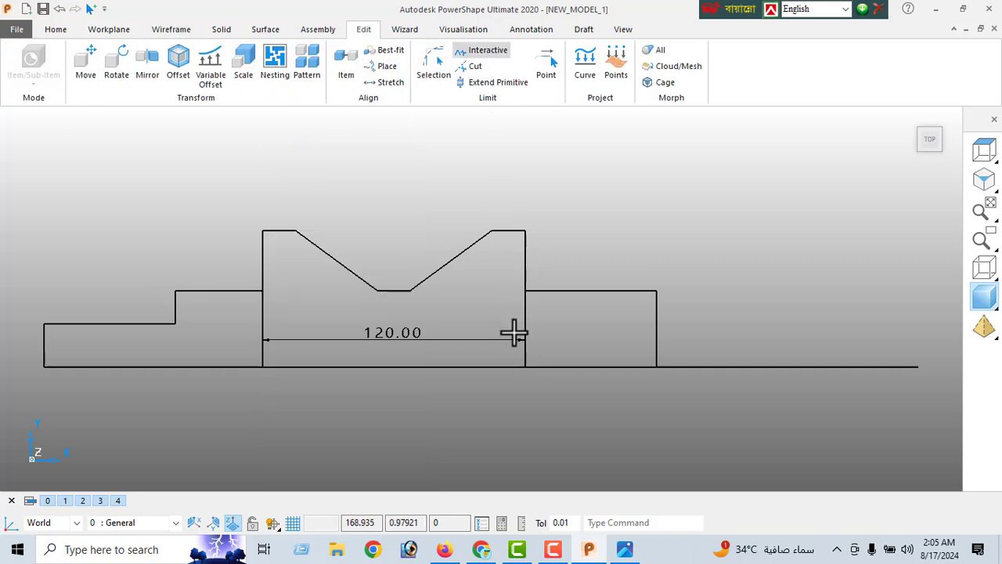
{"action": "right_click", "coordinate": [147, 164]}
{"action": "left_click", "coordinate": [165, 172]}
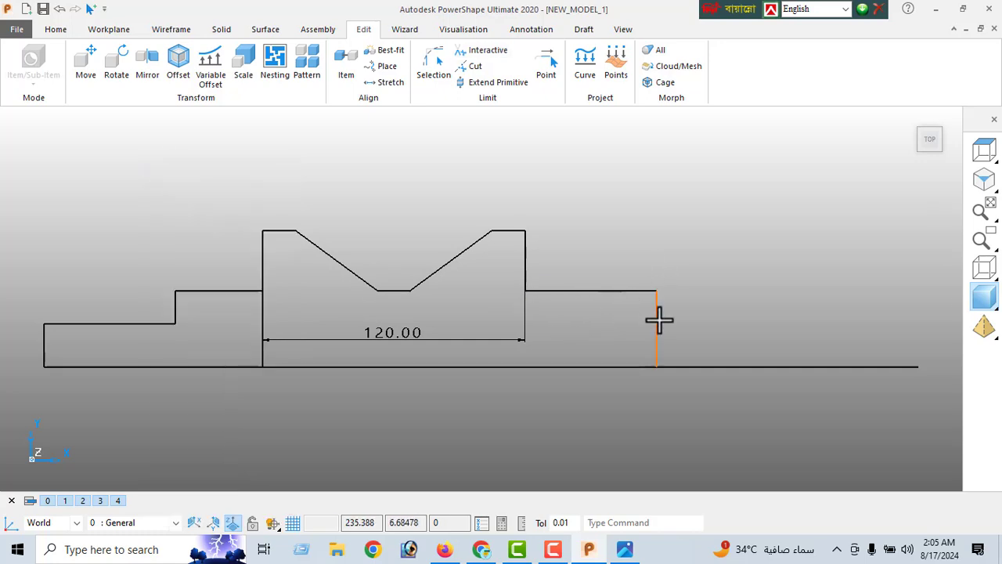
Step: Check the reference drawing for the next shaft step, and offset one copy of the 35 line by 75 toward the baseline's free end
{"action": "left_click", "coordinate": [632, 548]}
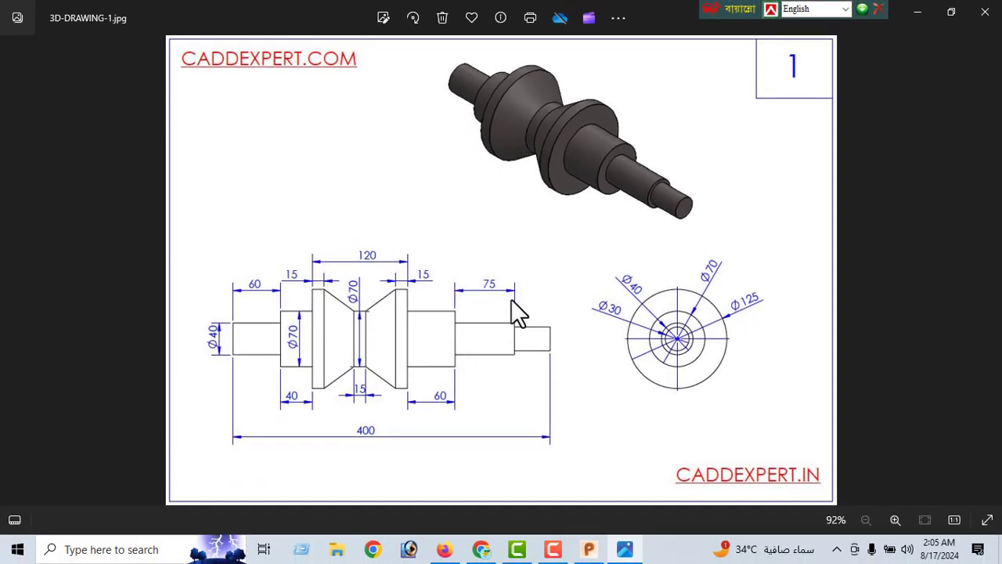
{"action": "left_click", "coordinate": [627, 550]}
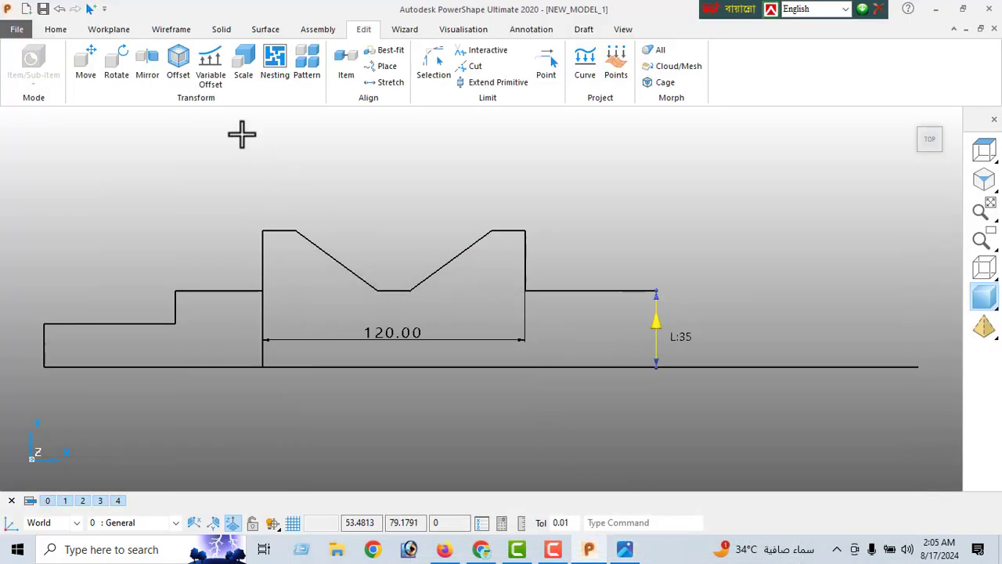
{"action": "left_click", "coordinate": [178, 67]}
{"action": "left_click", "coordinate": [640, 331]}
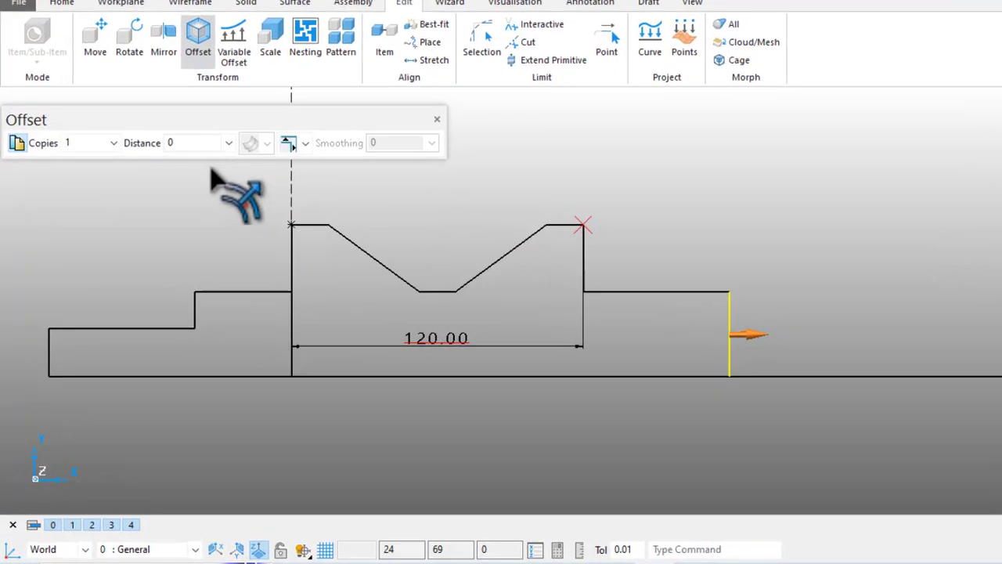
{"action": "left_click", "coordinate": [196, 142]}
{"action": "type", "text": "35"}
{"action": "key", "text": "Return"}
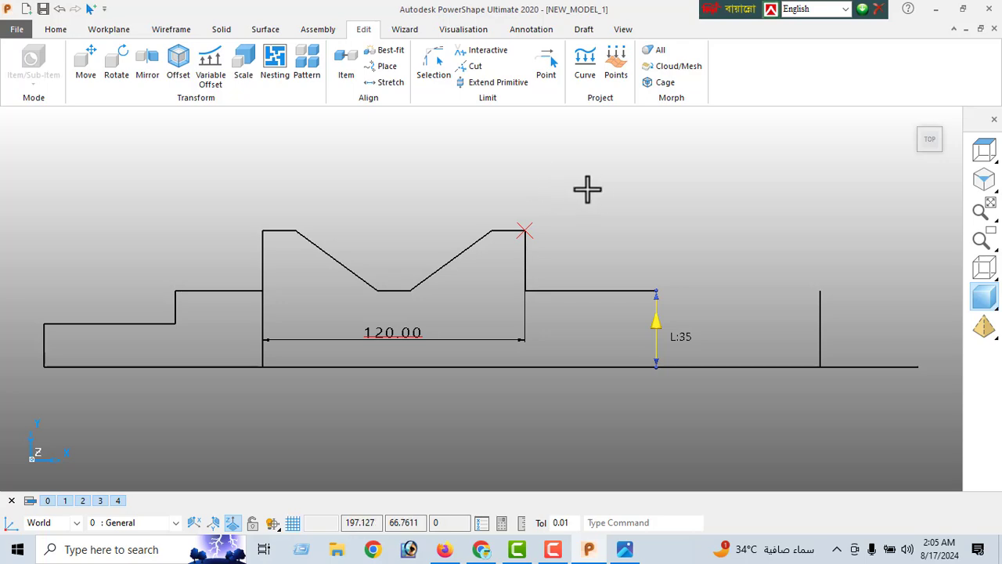
{"action": "right_click", "coordinate": [607, 171]}
{"action": "left_click", "coordinate": [640, 176]}
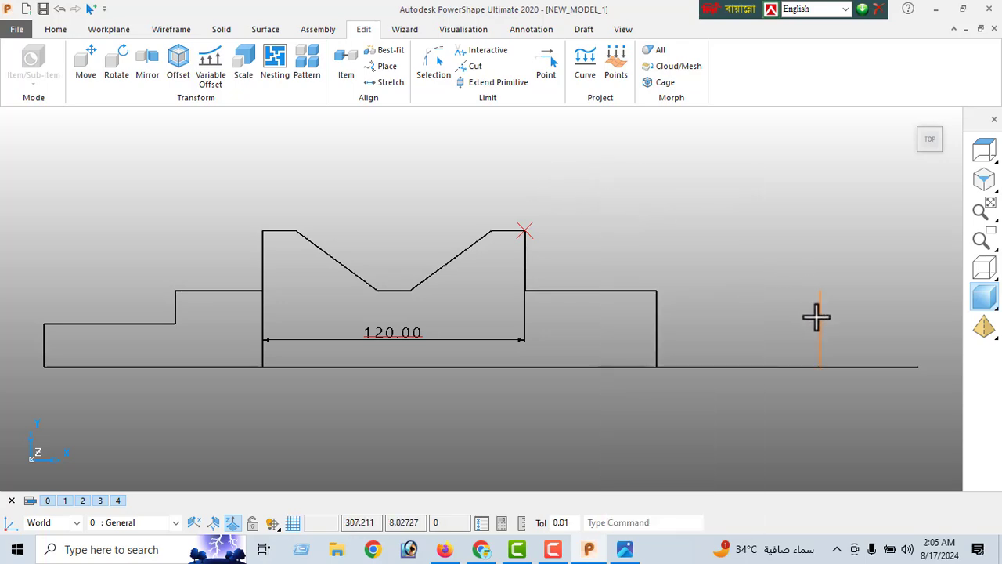
Step: Set the length of the newly offset vertical line to 20
{"action": "double_click", "coordinate": [819, 320]}
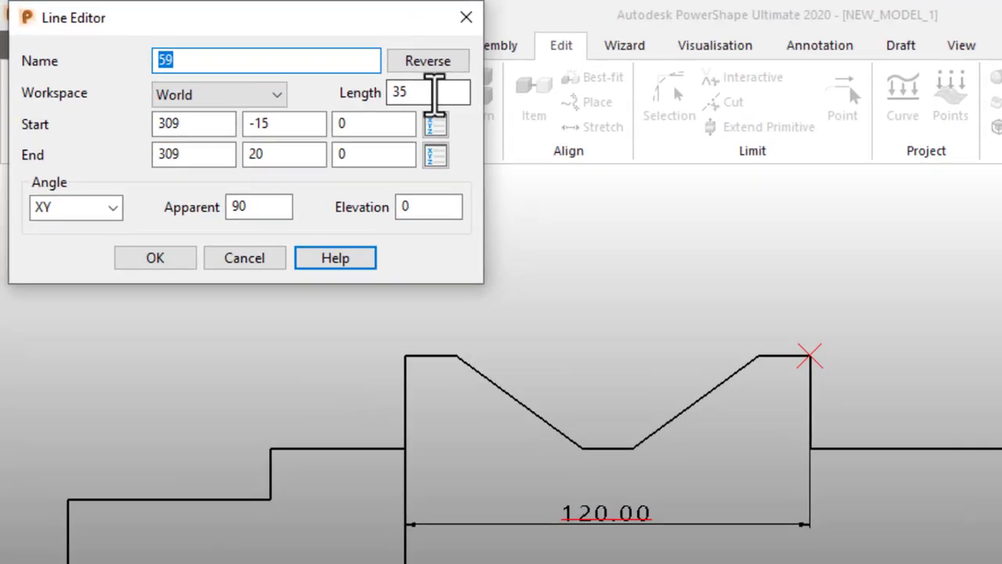
{"action": "double_click", "coordinate": [435, 93]}
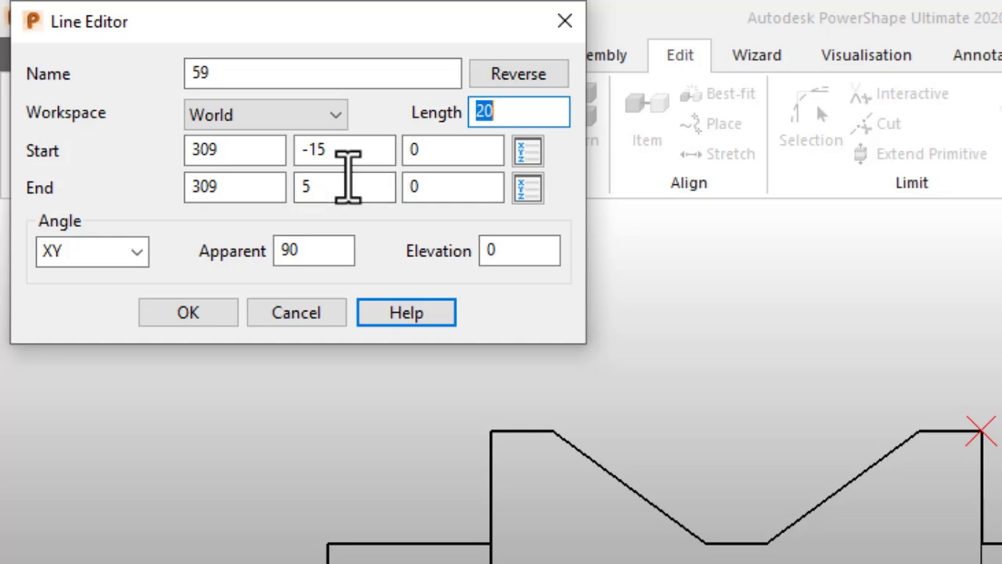
{"action": "left_click", "coordinate": [197, 315]}
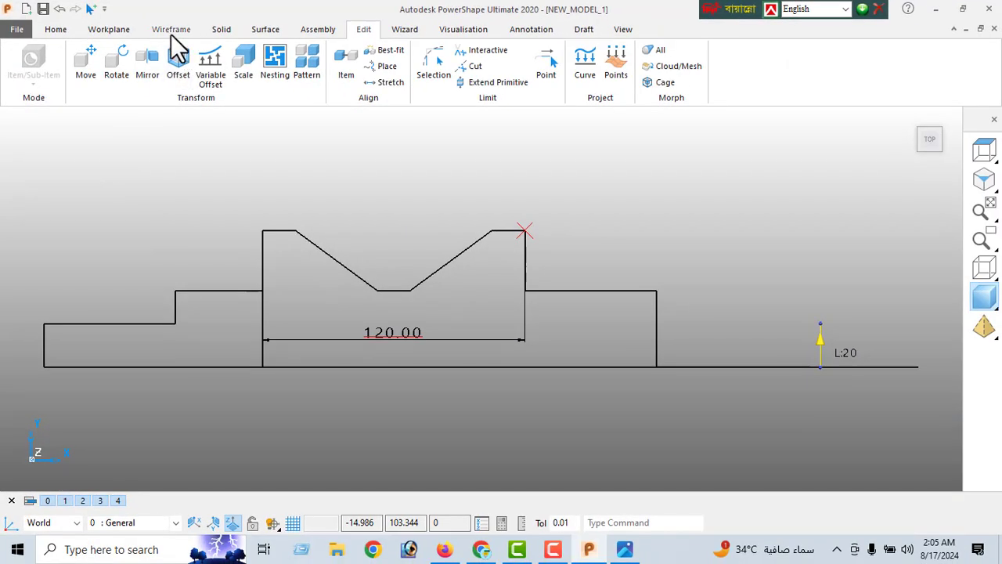
Step: Draw a horizontal line from the upper end of the 20 line back to the 35 vertical line
{"action": "left_click", "coordinate": [170, 31]}
{"action": "left_click", "coordinate": [21, 63]}
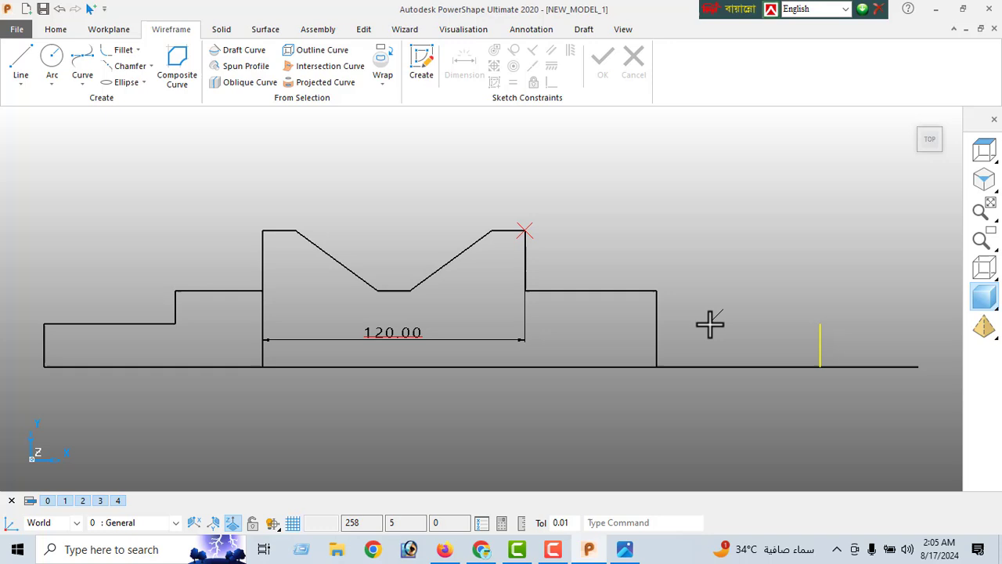
{"action": "left_click", "coordinate": [821, 324]}
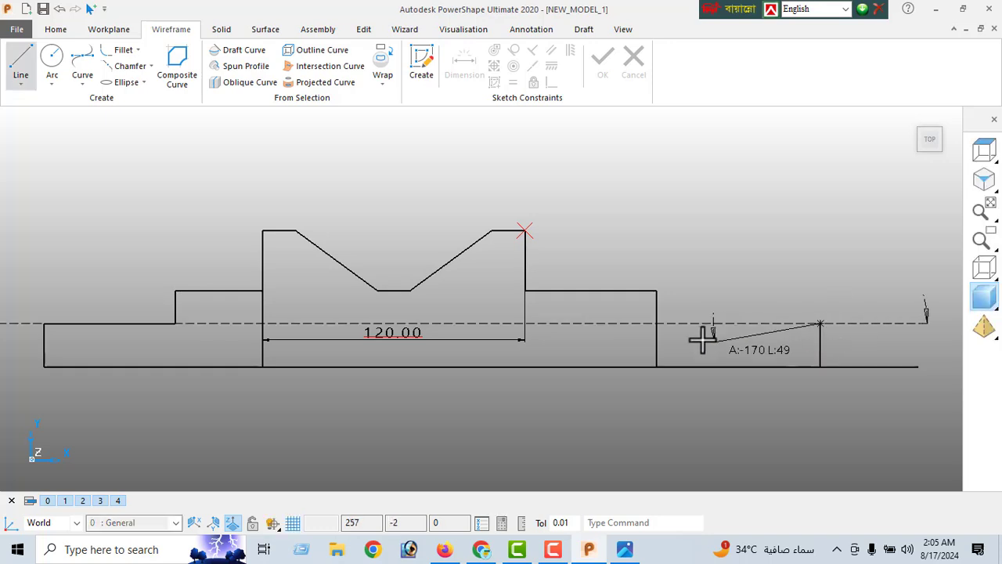
{"action": "left_click", "coordinate": [656, 324]}
Step: Trim the 35 vertical line below its junction with the new horizontal line, using Interactive limit
{"action": "left_click", "coordinate": [366, 29]}
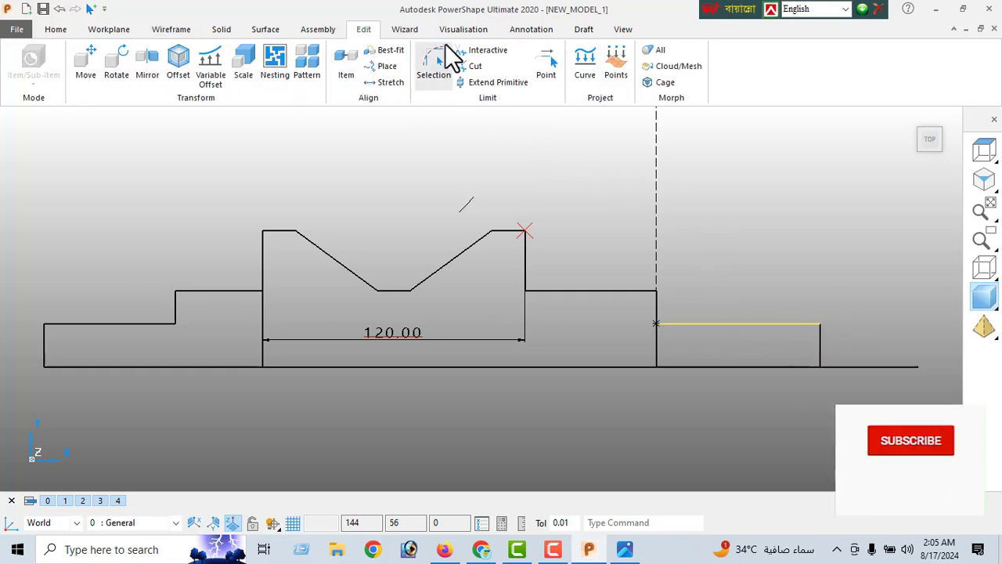
{"action": "left_click", "coordinate": [488, 50]}
{"action": "left_click", "coordinate": [653, 343]}
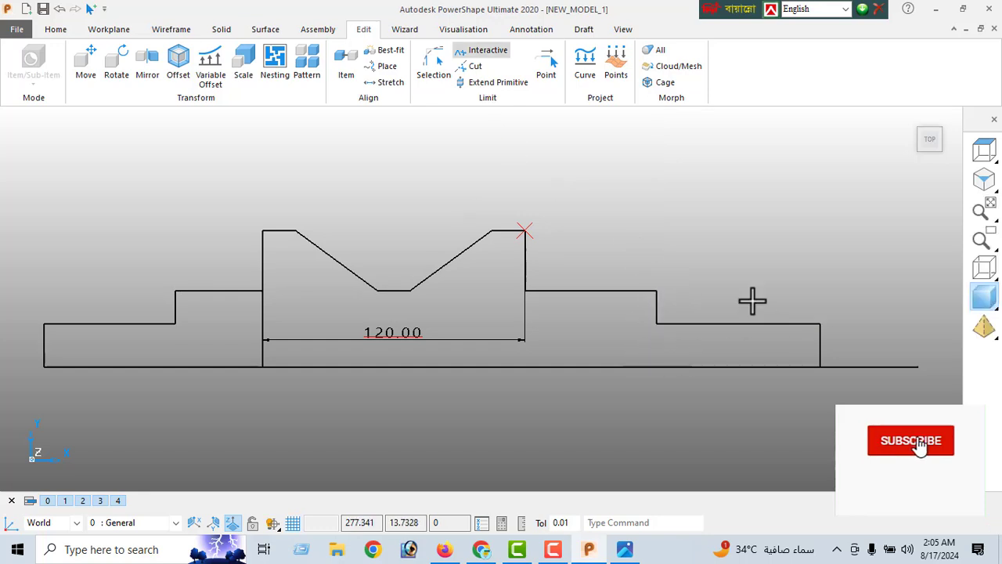
{"action": "right_click", "coordinate": [641, 175]}
{"action": "key", "text": "Escape"}
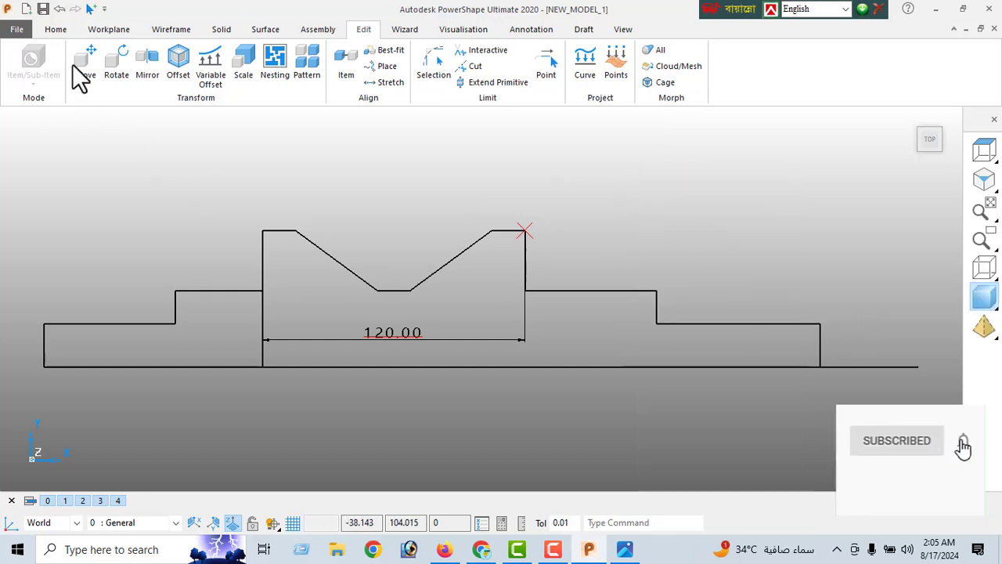
Step: Draw a vertical line about 11 long upward from the baseline's free end
{"action": "left_click", "coordinate": [170, 29]}
{"action": "left_click", "coordinate": [20, 65]}
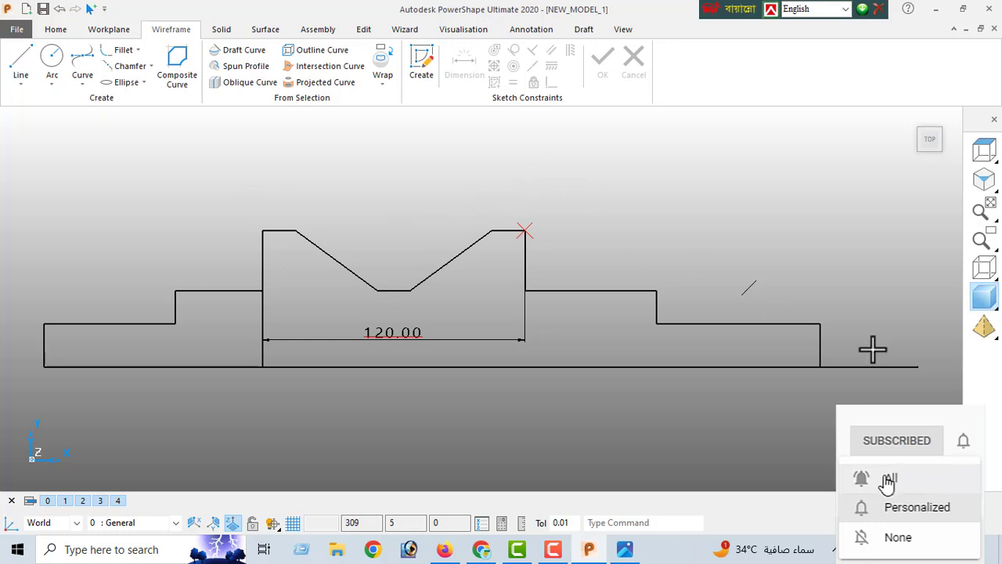
{"action": "left_click", "coordinate": [918, 366]}
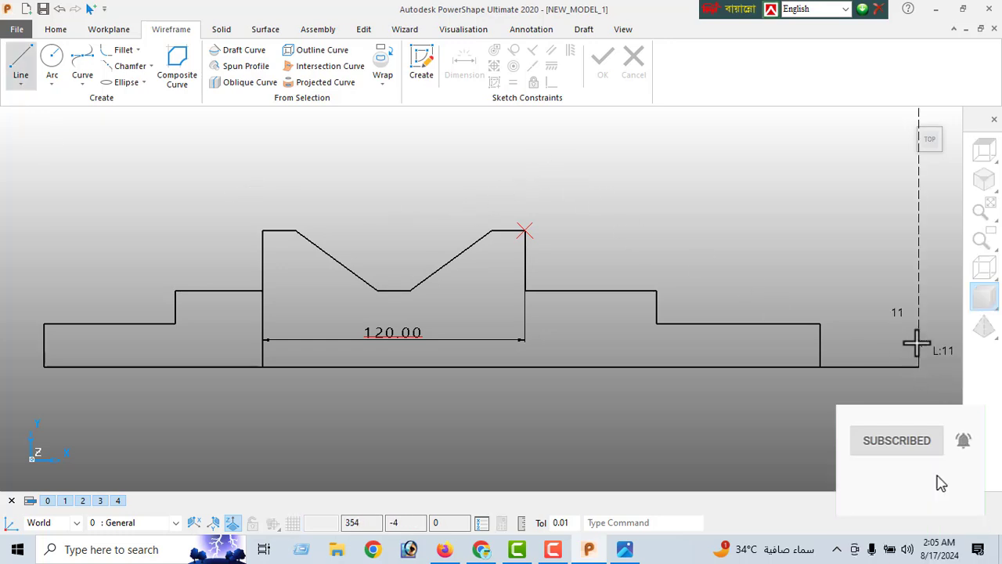
{"action": "left_click", "coordinate": [918, 344]}
{"action": "right_click", "coordinate": [781, 194]}
{"action": "left_click", "coordinate": [807, 180]}
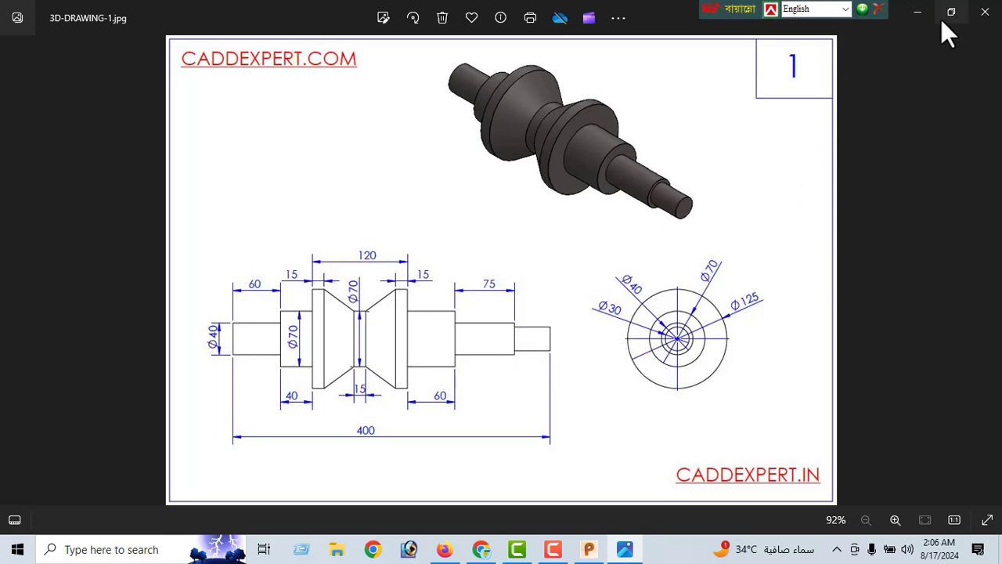
Step: Return from the reference drawing to the model and set the new end line's length to 15
{"action": "left_click", "coordinate": [916, 14]}
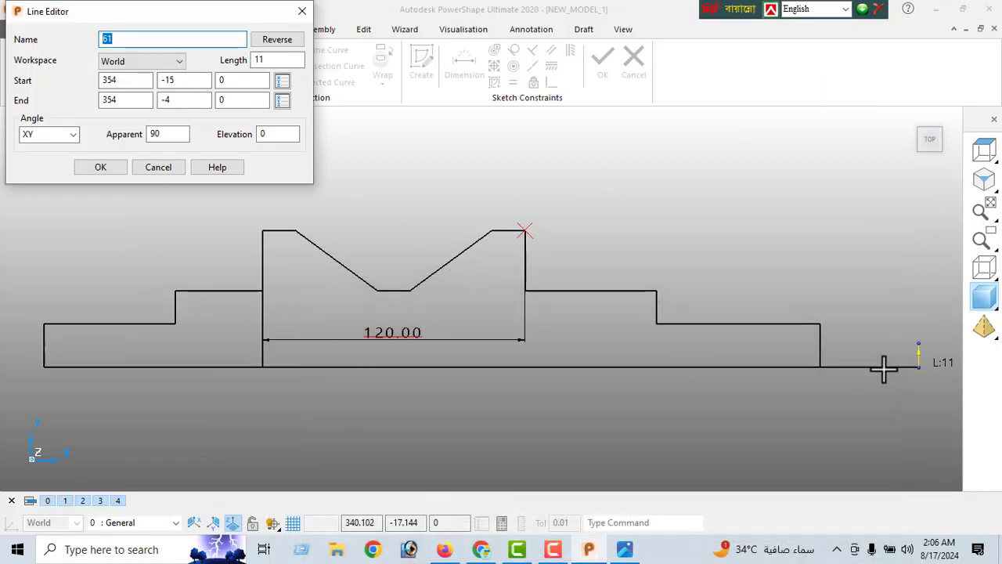
{"action": "double_click", "coordinate": [280, 60]}
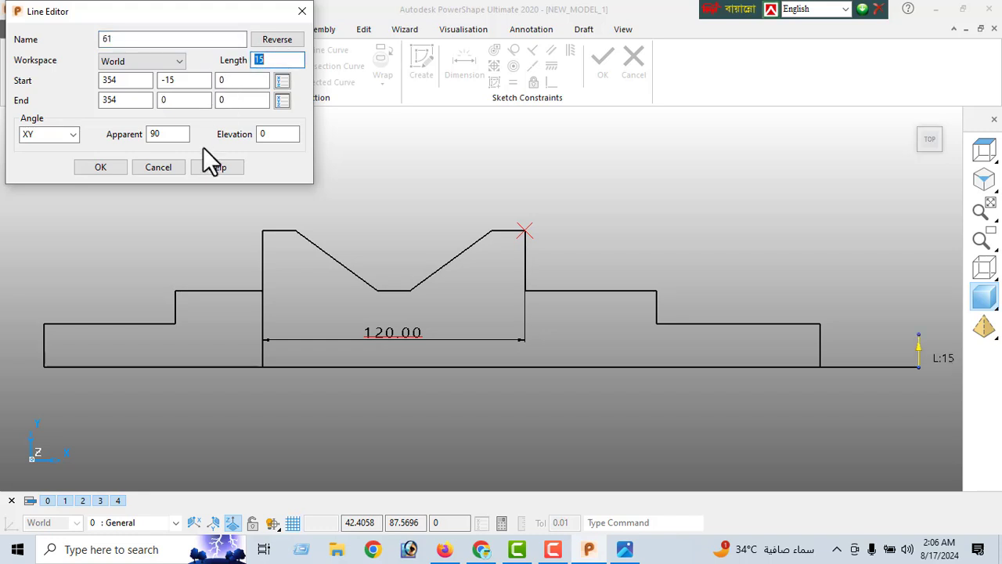
{"action": "left_click", "coordinate": [97, 167]}
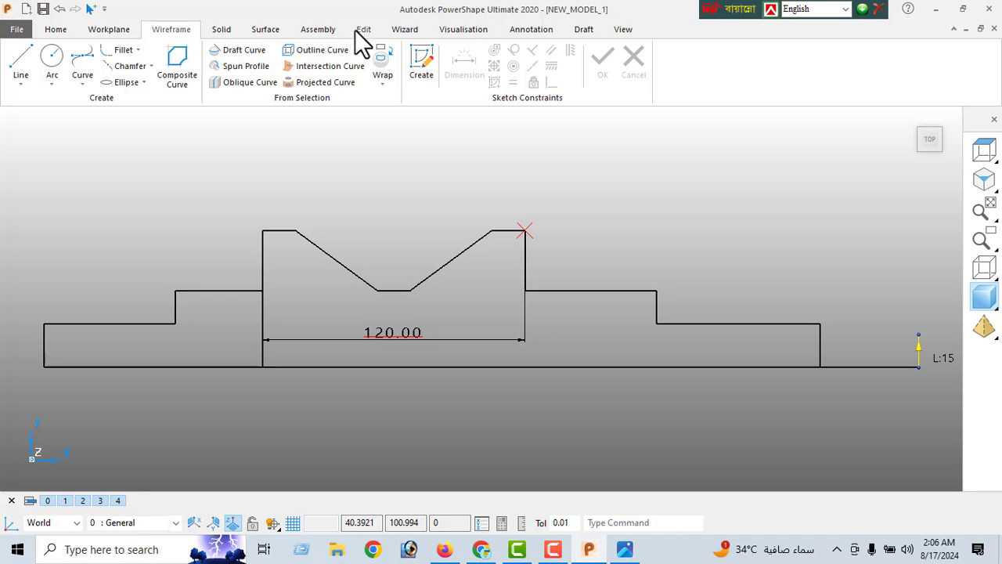
Step: Draw a horizontal line from the upper end of the 15 line back to the 20 vertical line
{"action": "left_click", "coordinate": [33, 69]}
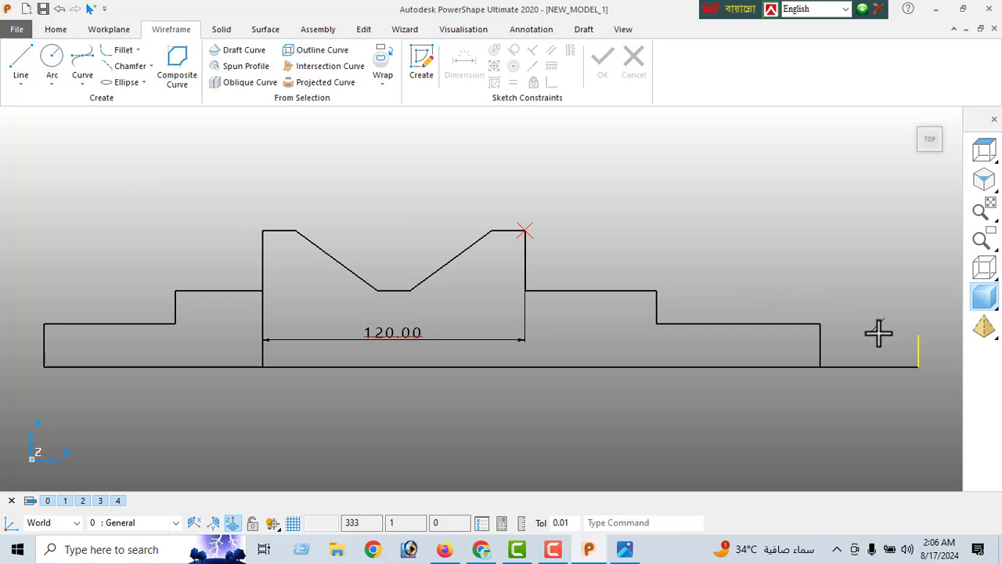
{"action": "left_click", "coordinate": [918, 336]}
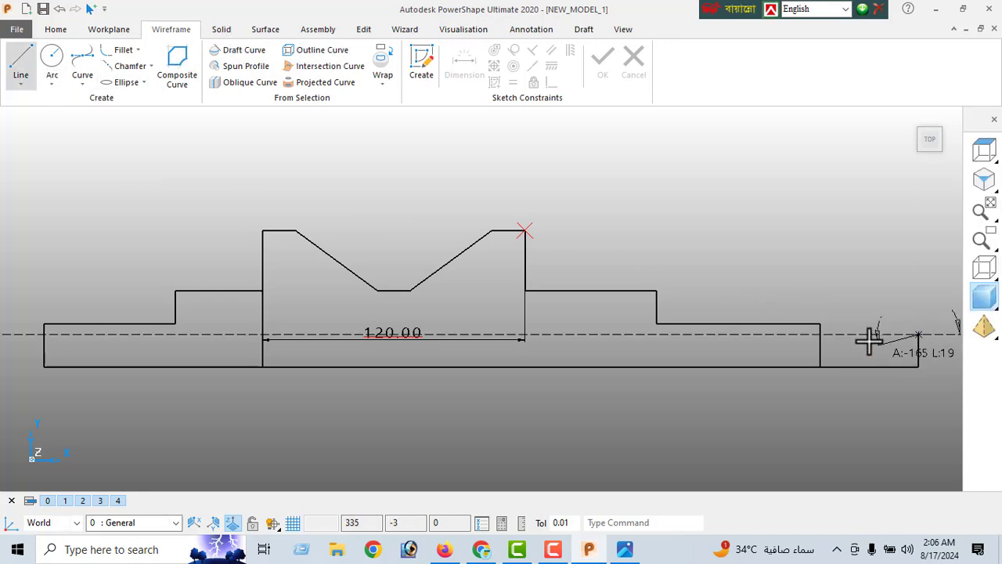
{"action": "left_click", "coordinate": [821, 335]}
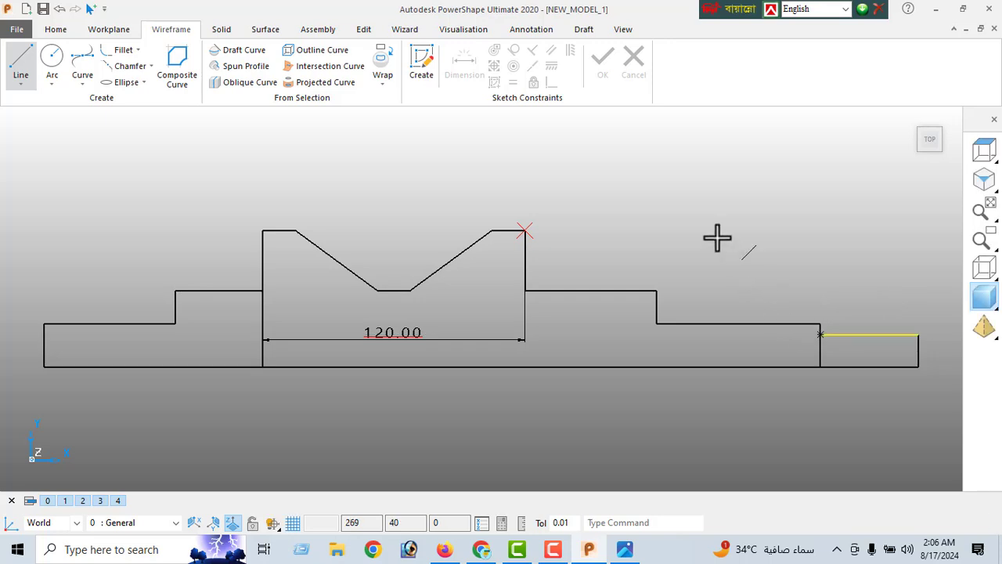
{"action": "right_click", "coordinate": [692, 160]}
{"action": "left_click", "coordinate": [713, 167]}
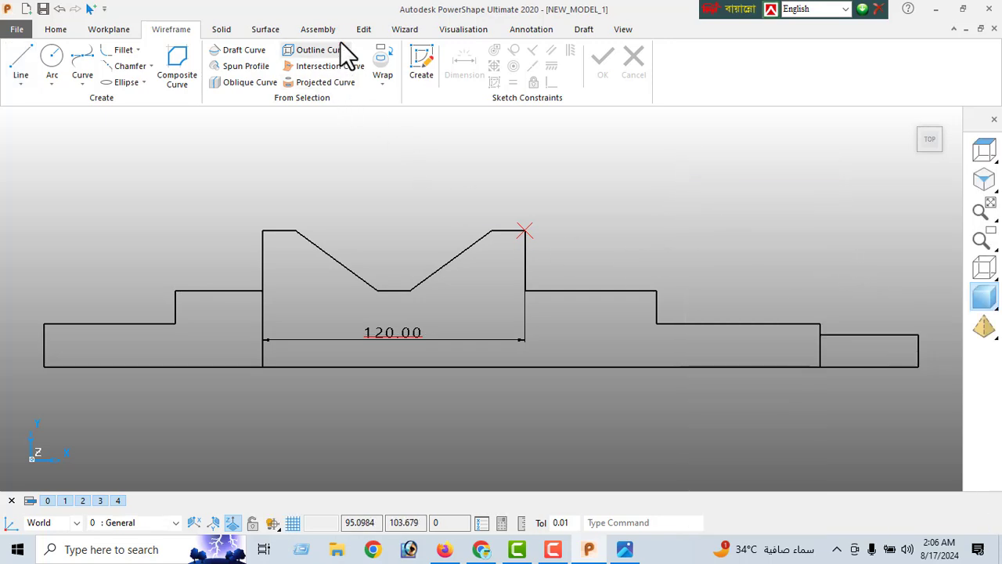
Step: Trim the 20 vertical line below its junction with the new horizontal line, using Interactive limit
{"action": "left_click", "coordinate": [358, 31]}
{"action": "left_click", "coordinate": [481, 52]}
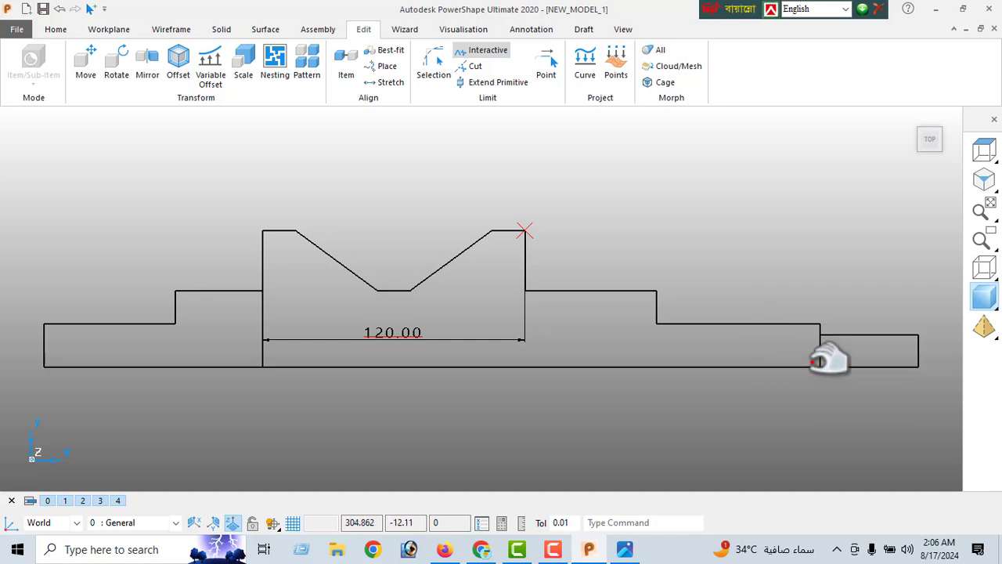
{"action": "right_click", "coordinate": [618, 164]}
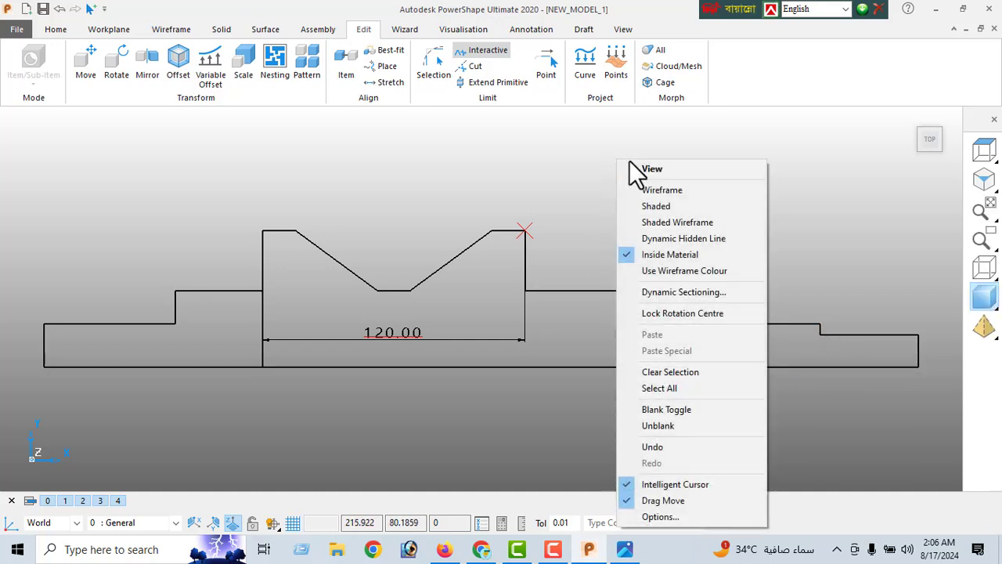
{"action": "left_click", "coordinate": [654, 167]}
Step: Dimension the horizontal length of the final narrow shaft step above the profile, with a text height of 5
{"action": "left_click", "coordinate": [504, 26]}
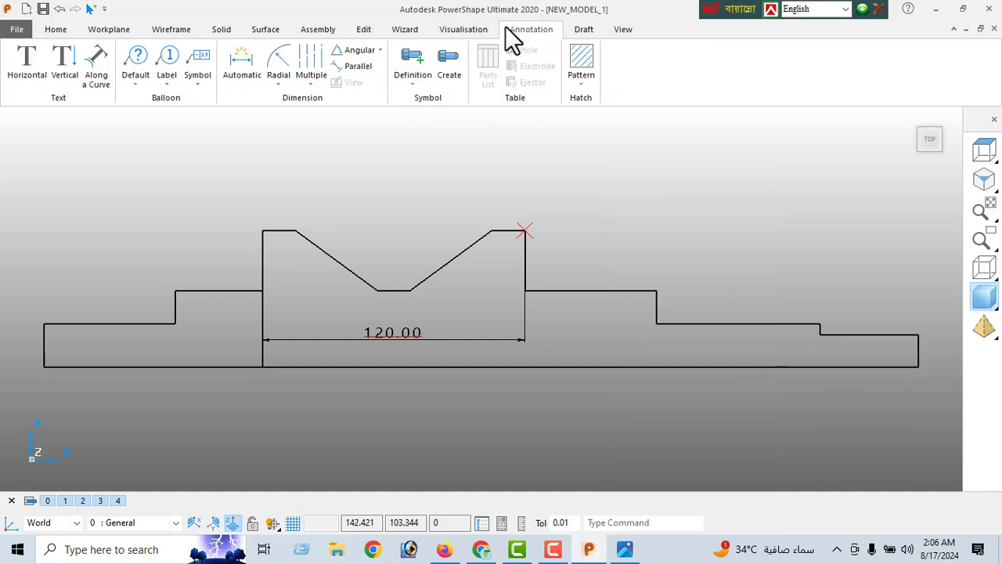
{"action": "left_click", "coordinate": [244, 71]}
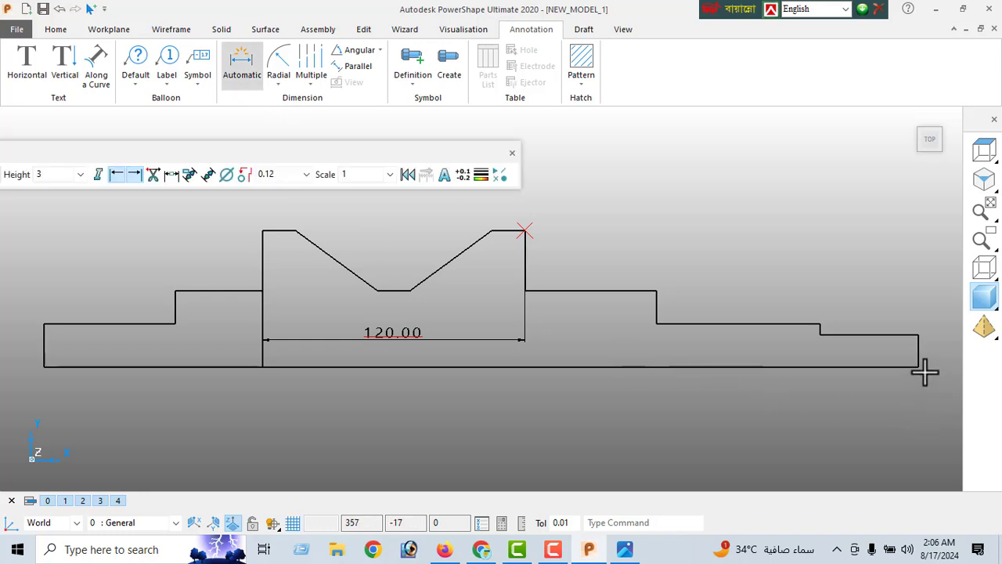
{"action": "left_click", "coordinate": [917, 335]}
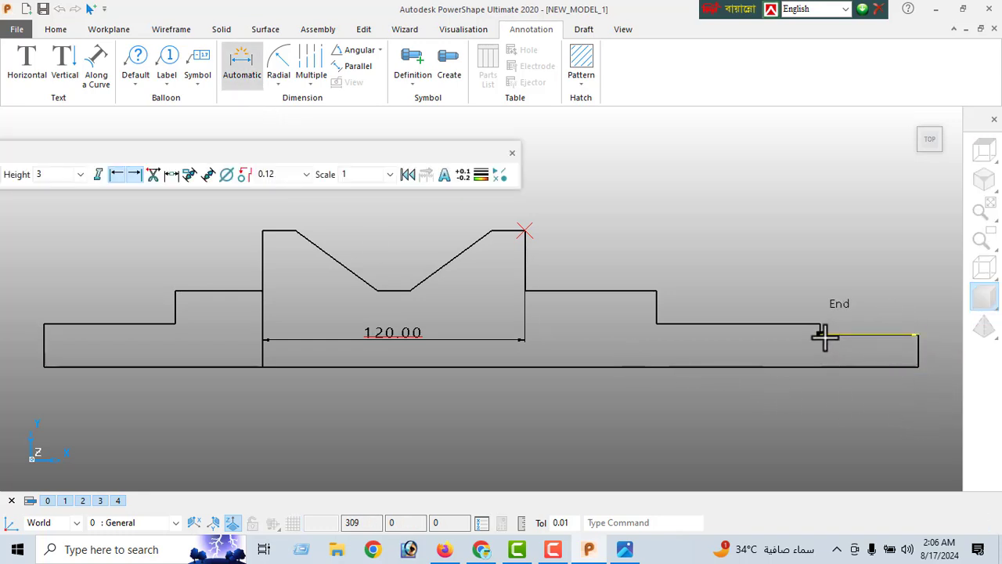
{"action": "left_click", "coordinate": [821, 335]}
{"action": "left_click", "coordinate": [874, 248]}
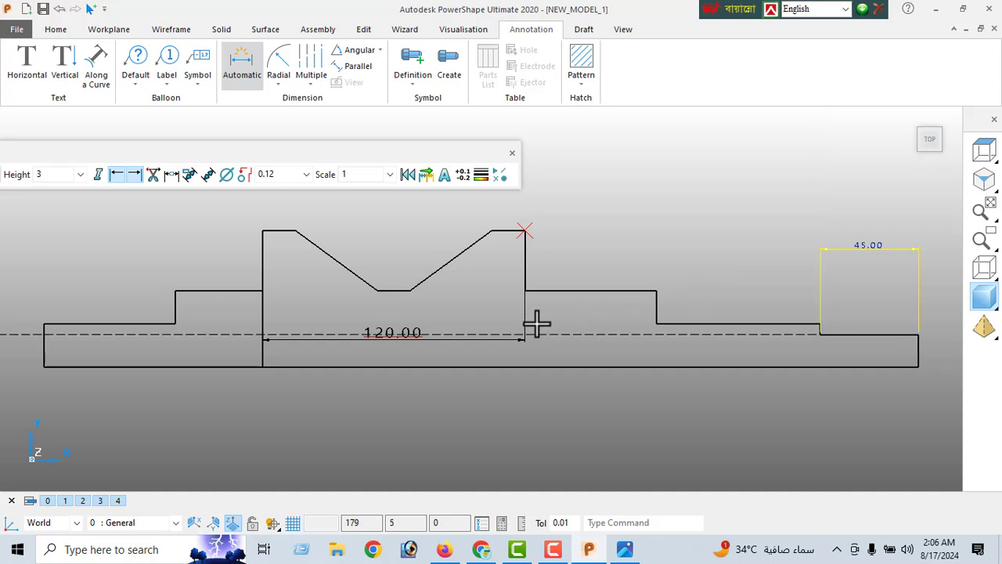
{"action": "left_click", "coordinate": [79, 174]}
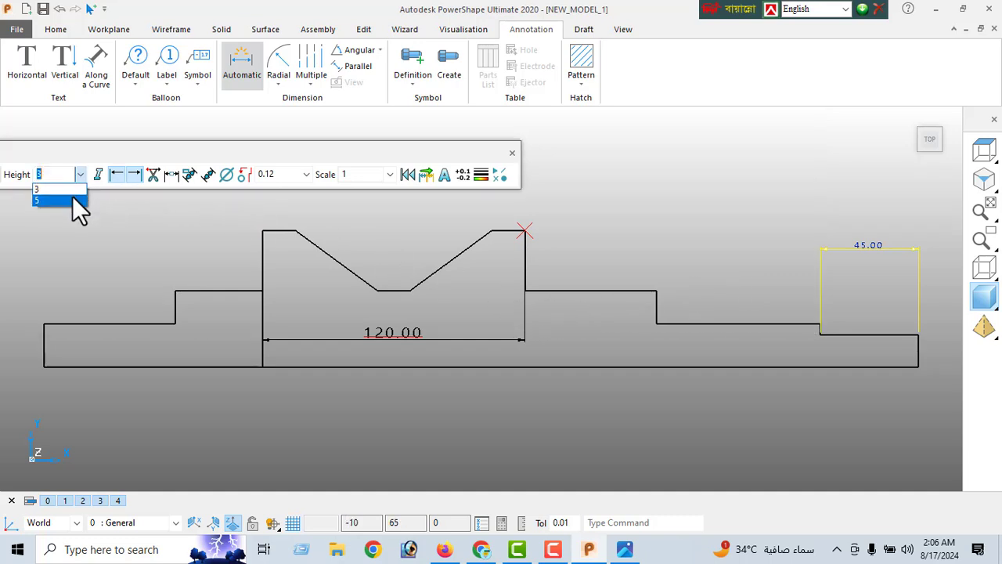
{"action": "left_click", "coordinate": [74, 206]}
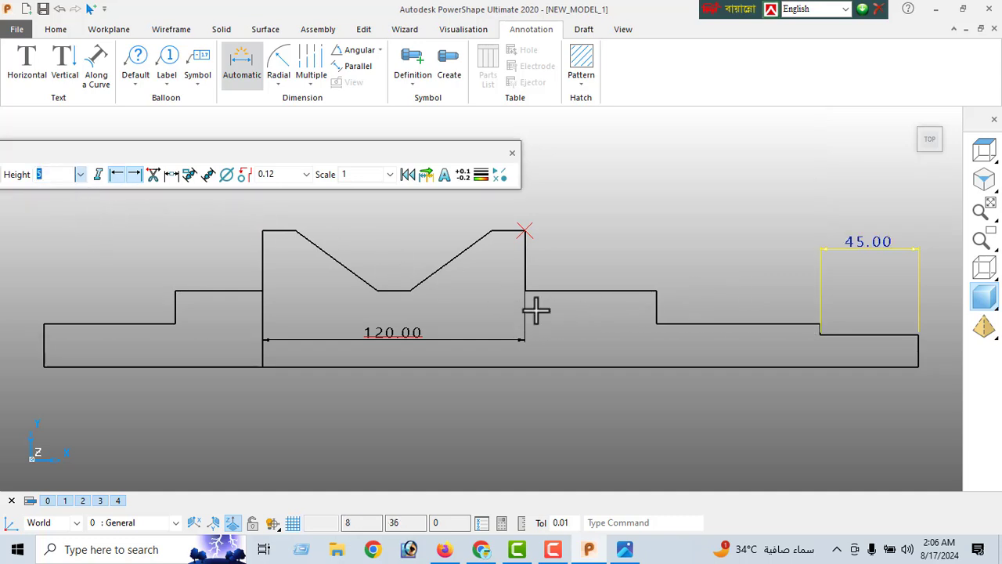
{"action": "left_click", "coordinate": [512, 153]}
{"action": "scroll", "coordinate": [494, 356], "scroll_direction": "down", "scroll_amount": 2}
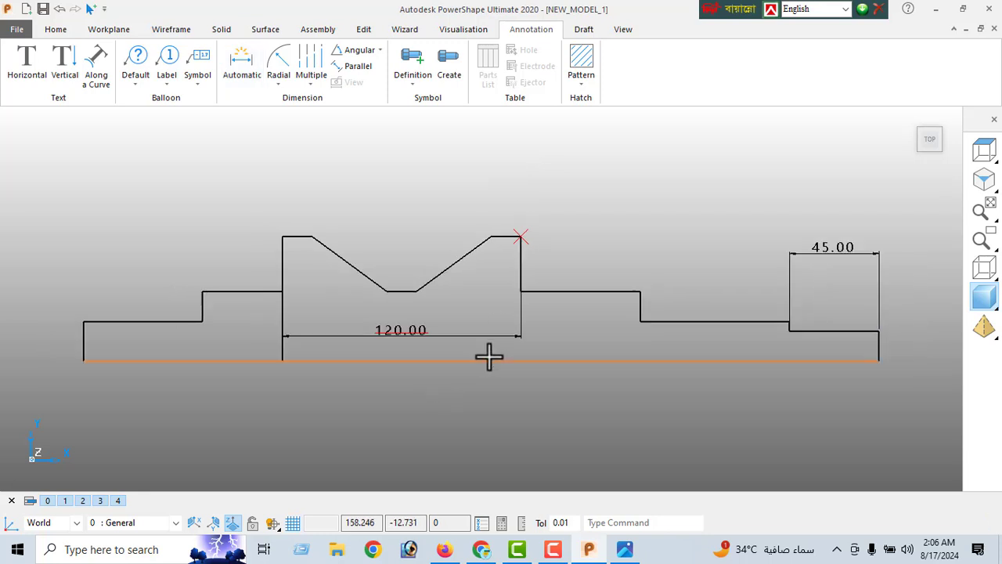
Step: Dimension the overall shaft length below the baseline between its two ends, with a text height of 10
{"action": "left_click", "coordinate": [227, 74]}
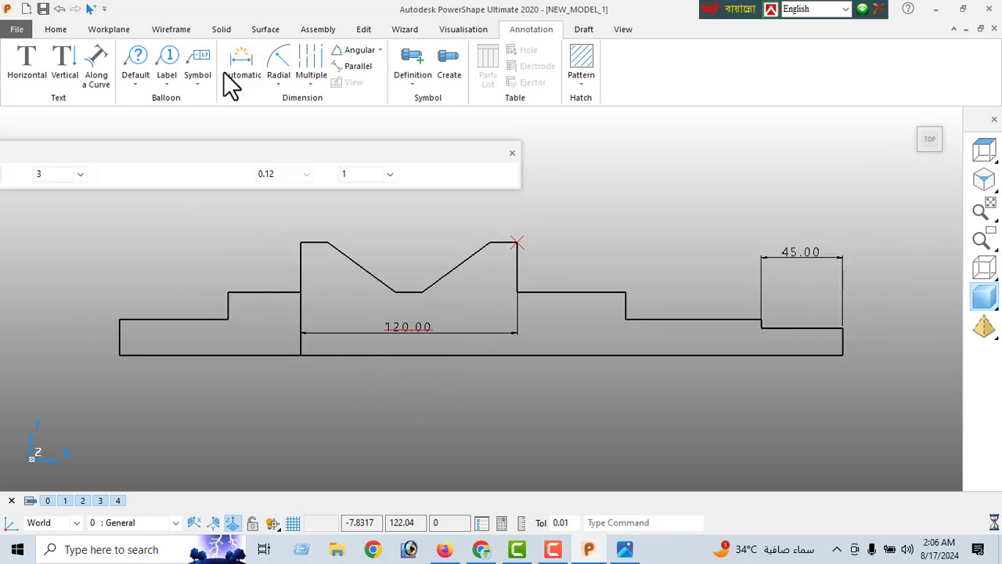
{"action": "left_click", "coordinate": [120, 356]}
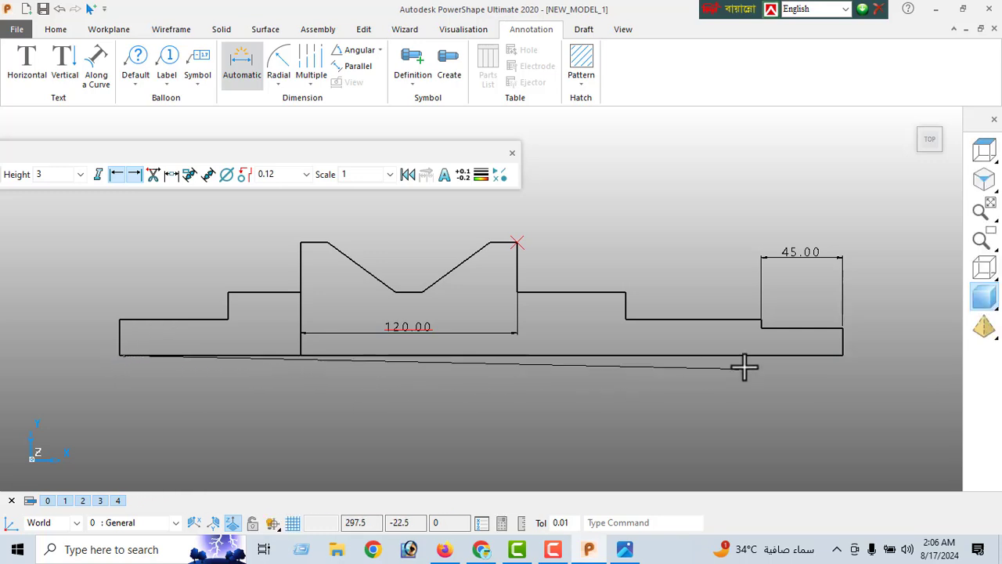
{"action": "left_click", "coordinate": [842, 356]}
{"action": "left_click", "coordinate": [498, 416]}
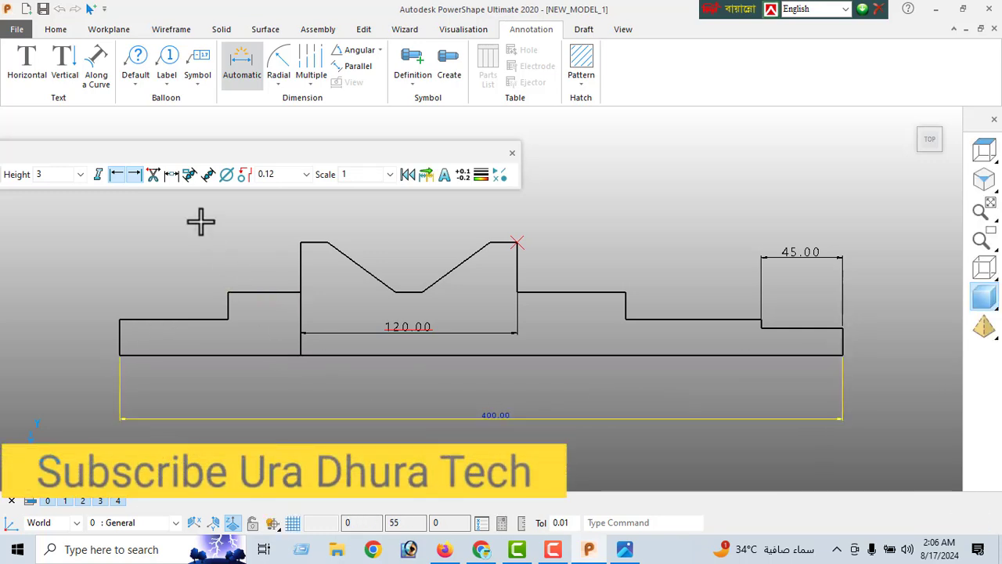
{"action": "left_click", "coordinate": [72, 172]}
{"action": "left_click", "coordinate": [80, 175]}
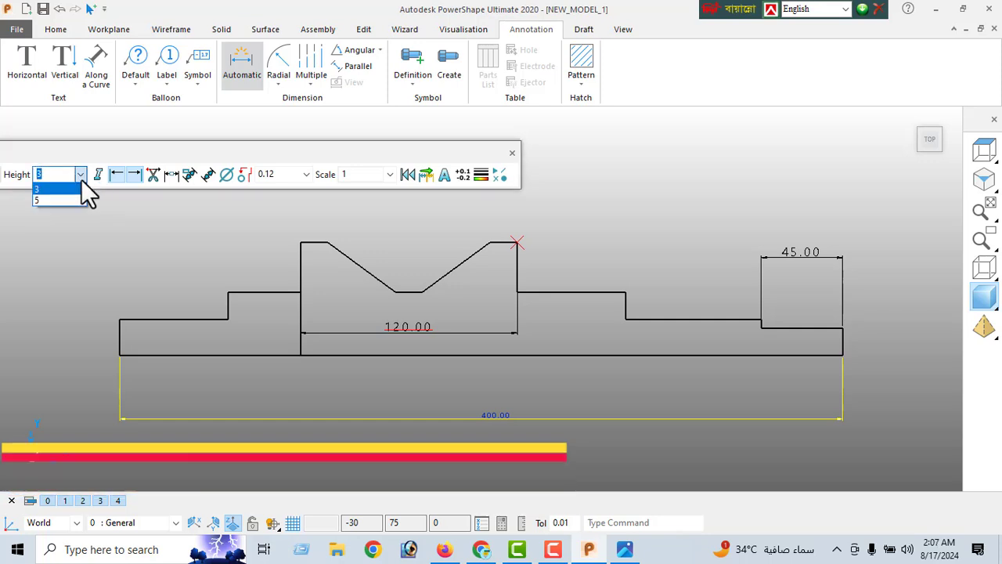
{"action": "left_click", "coordinate": [69, 200]}
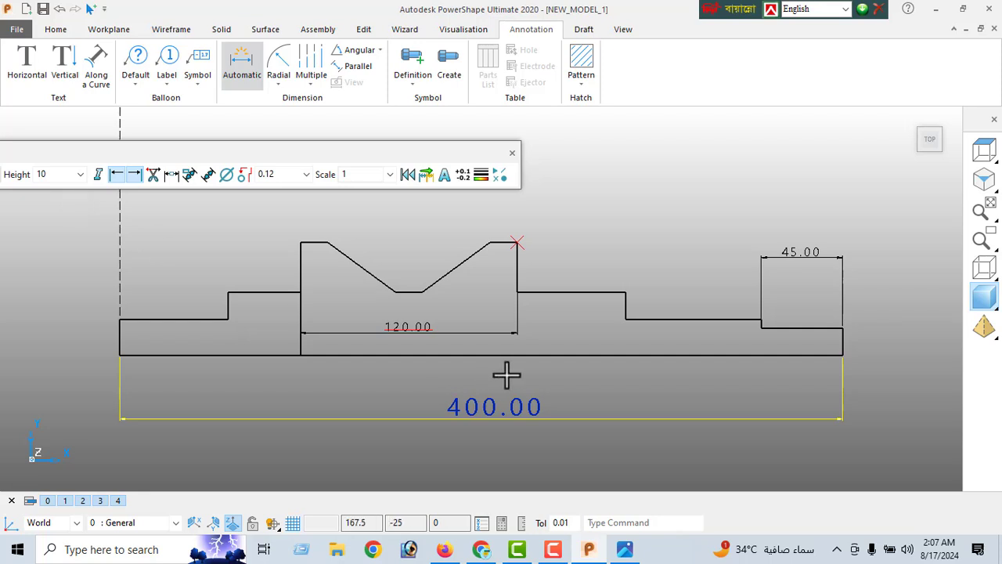
{"action": "left_click", "coordinate": [803, 261]}
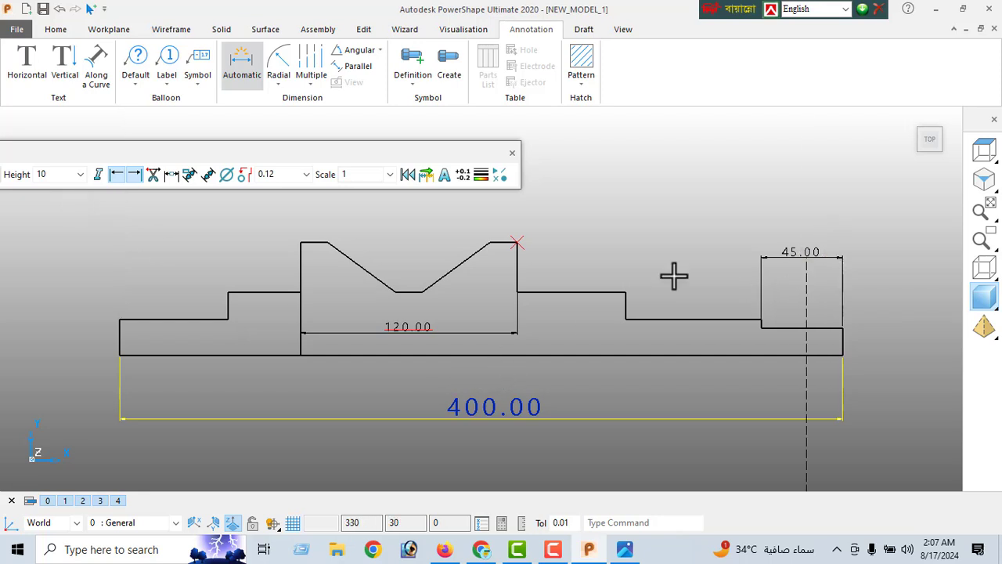
{"action": "left_click", "coordinate": [512, 152]}
{"action": "right_click", "coordinate": [50, 149]}
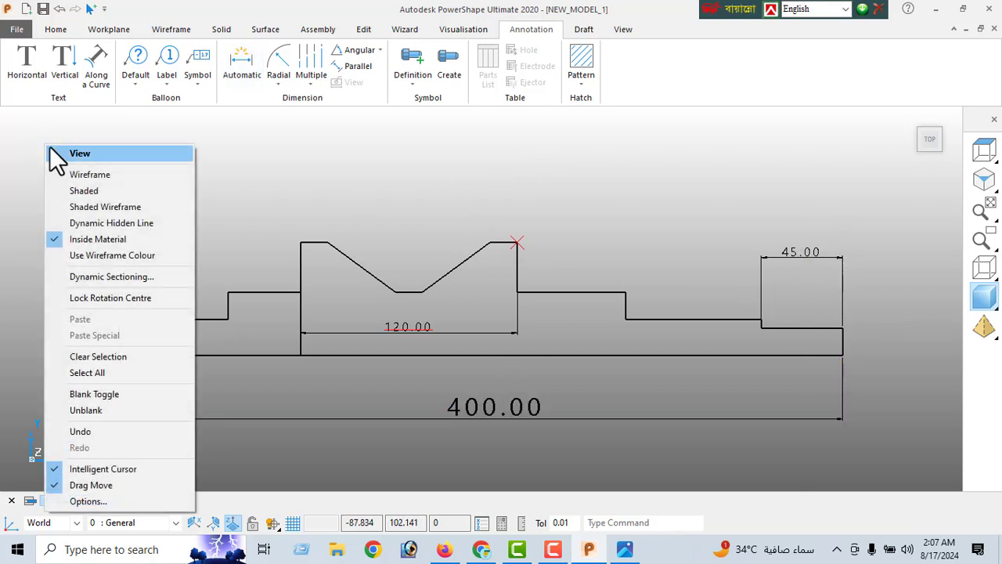
{"action": "left_click", "coordinate": [57, 152]}
{"action": "scroll", "coordinate": [309, 255], "scroll_direction": "down", "scroll_amount": 1}
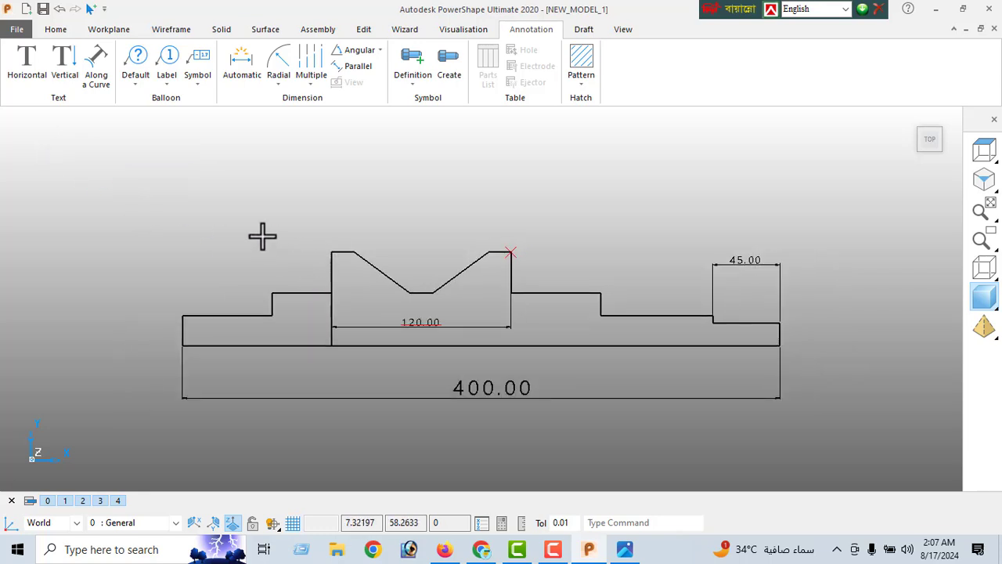
{"action": "left_click", "coordinate": [168, 29]}
{"action": "left_click", "coordinate": [176, 69]}
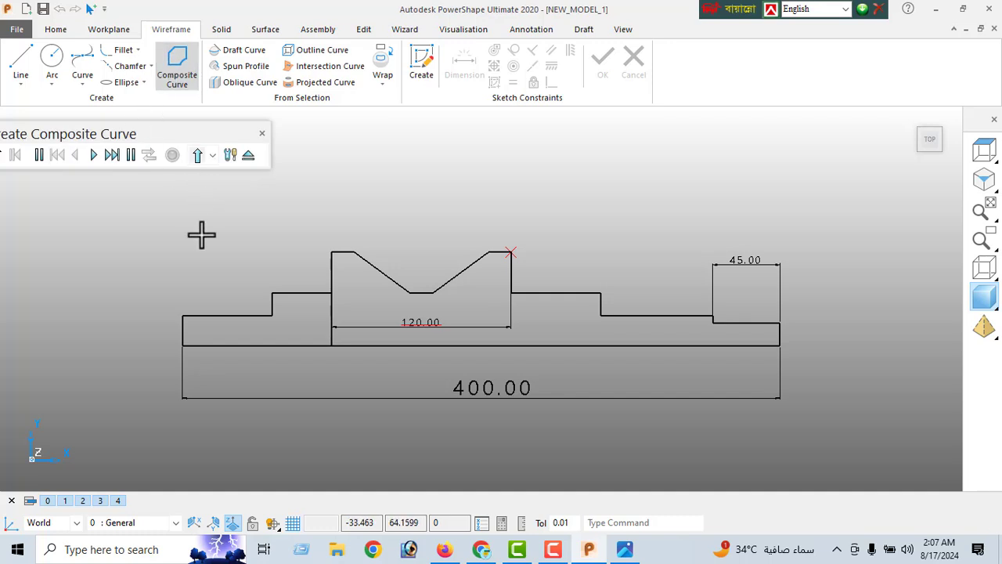
{"action": "left_click", "coordinate": [238, 317]}
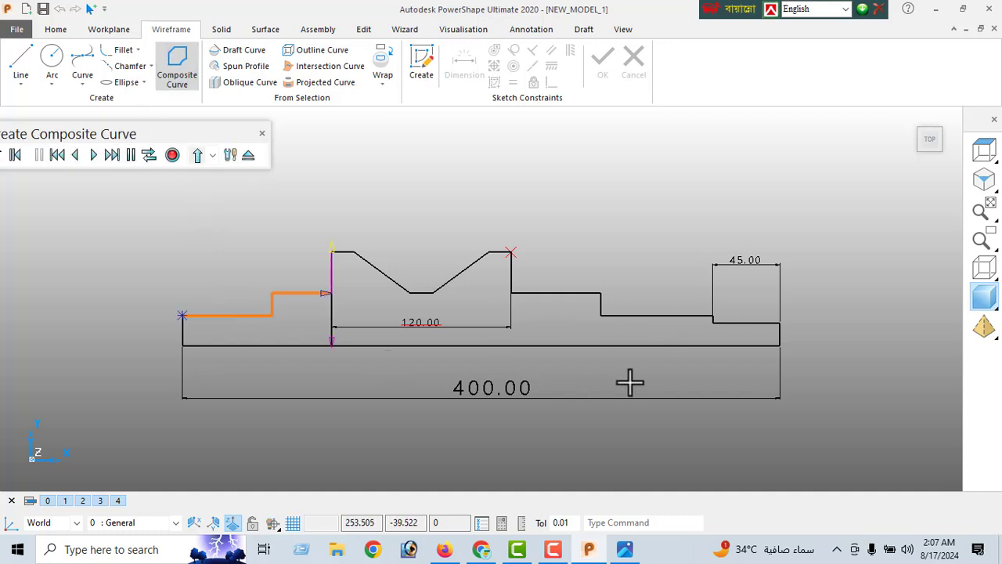
{"action": "left_click", "coordinate": [260, 133]}
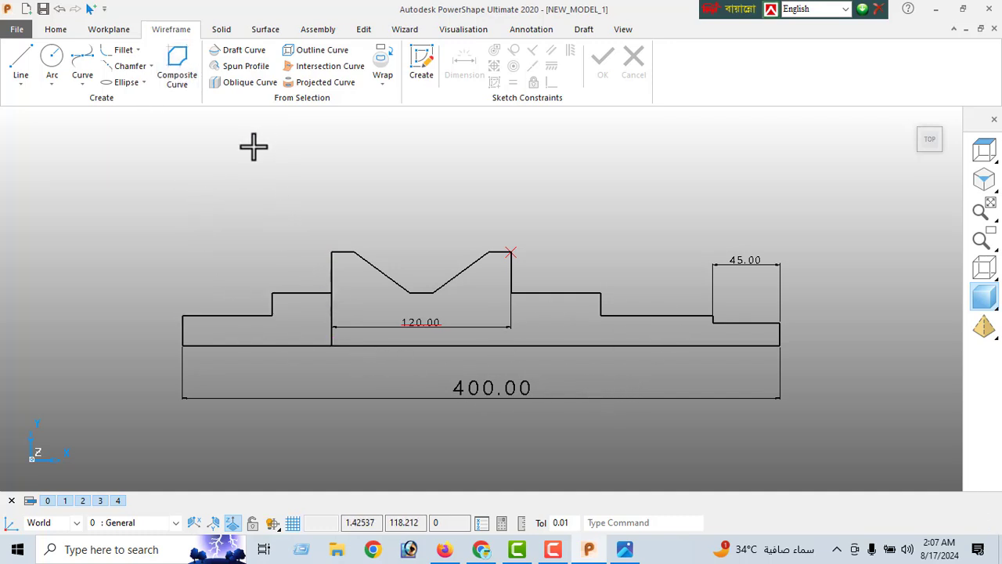
Step: Trim the first tall vertical line of the grooved section below the adjoining 40-long step, using Interactive limit
{"action": "left_click", "coordinate": [365, 31]}
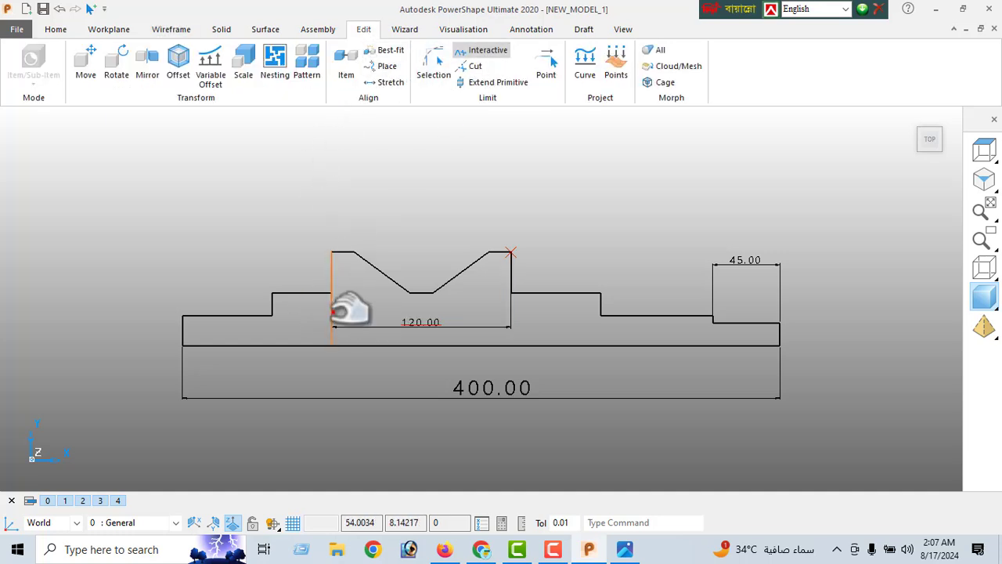
{"action": "right_click", "coordinate": [161, 170]}
{"action": "left_click", "coordinate": [205, 171]}
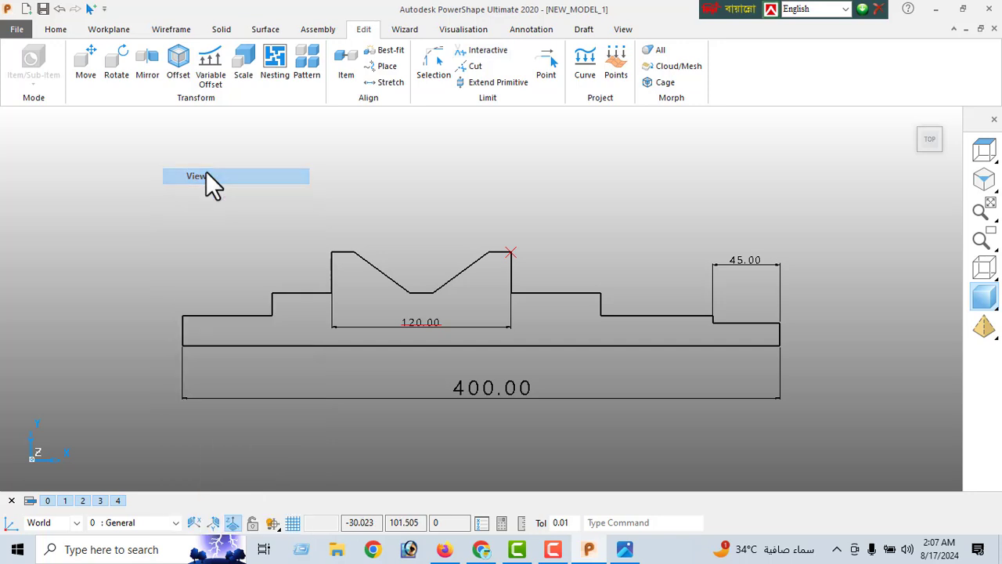
Step: Create a closed composite curve from the whole half-profile, starting at the first shaft step, and save it
{"action": "left_click", "coordinate": [171, 29]}
{"action": "left_click", "coordinate": [175, 67]}
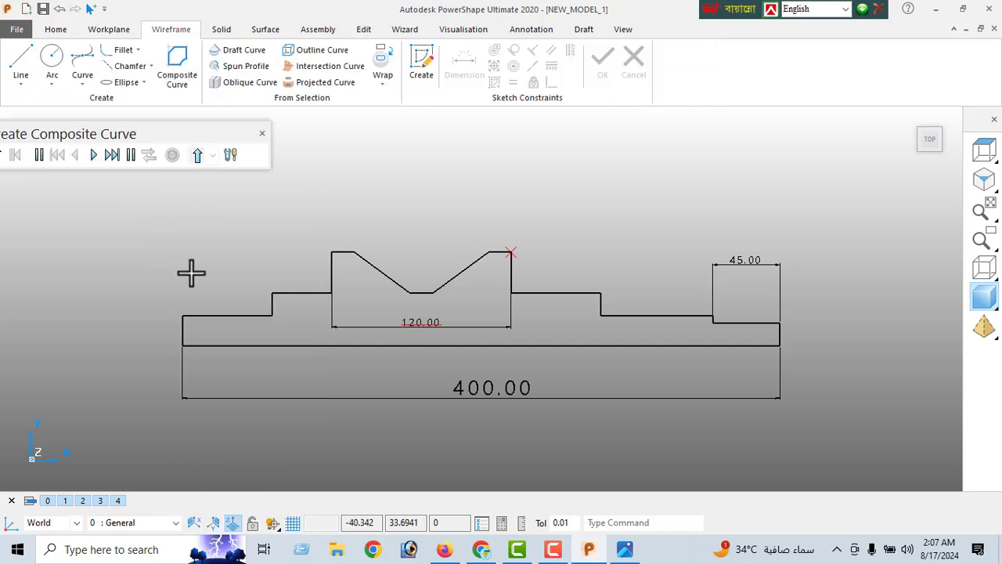
{"action": "left_click", "coordinate": [240, 315]}
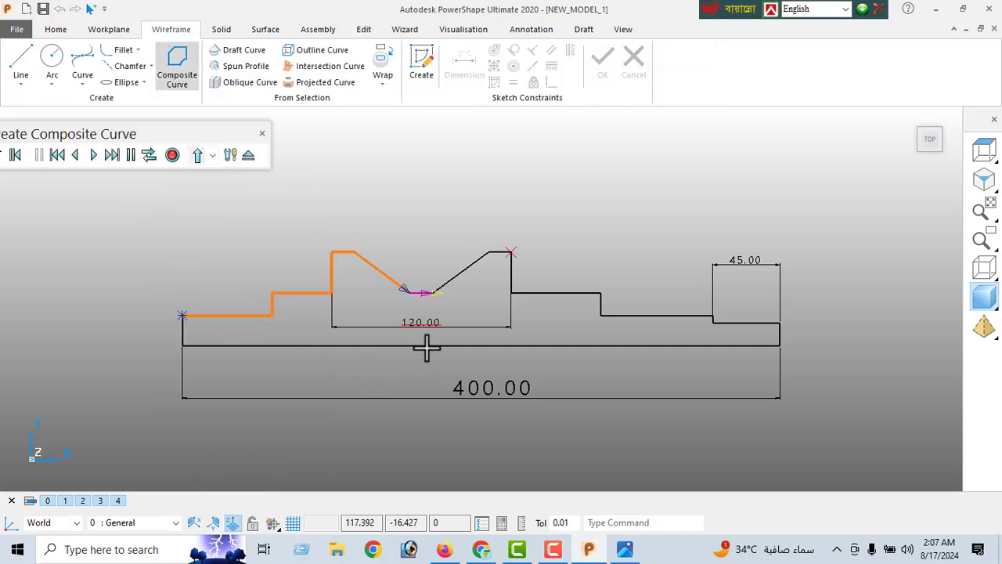
{"action": "left_click", "coordinate": [113, 155]}
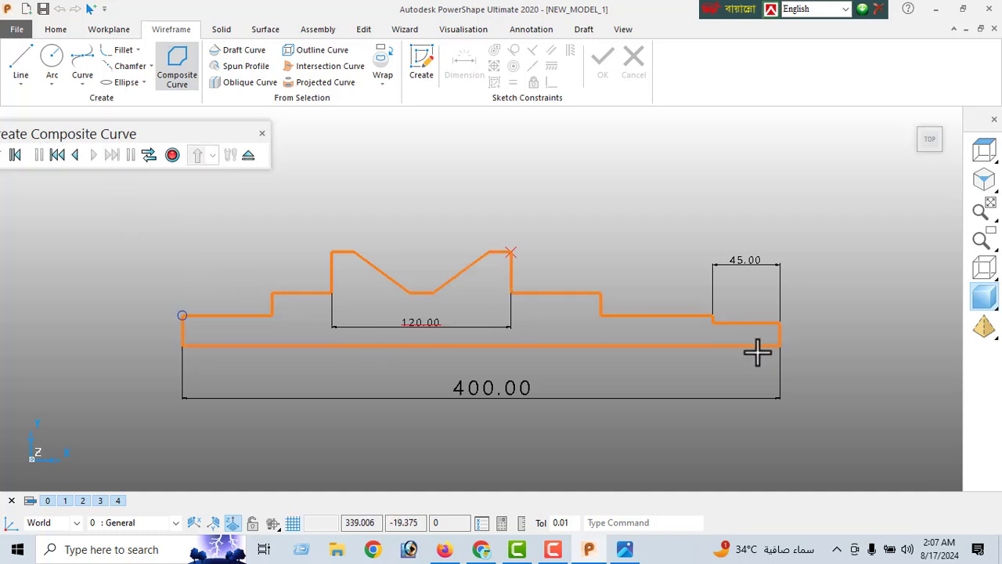
{"action": "left_click", "coordinate": [175, 159]}
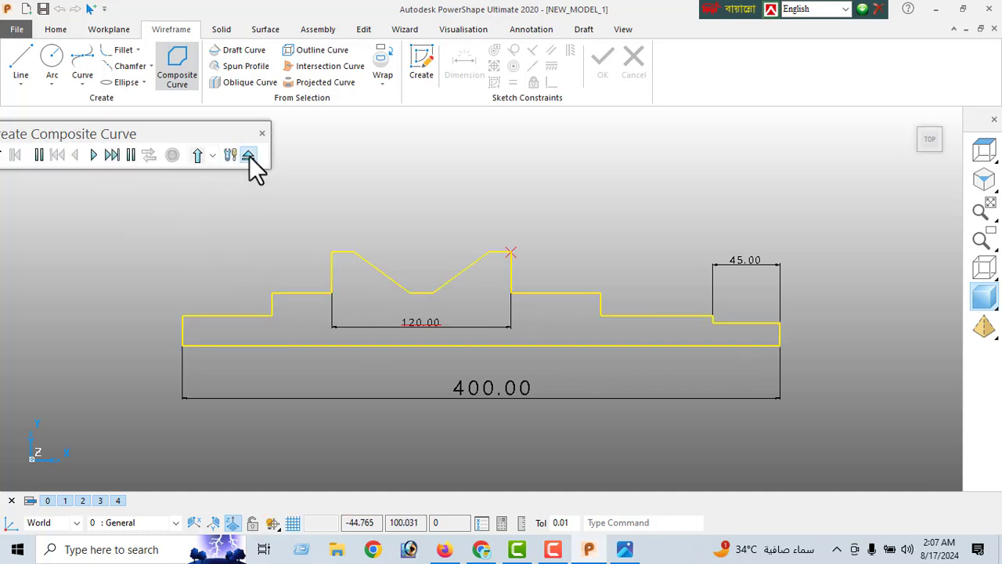
{"action": "left_click", "coordinate": [249, 157]}
{"action": "right_click", "coordinate": [166, 151]}
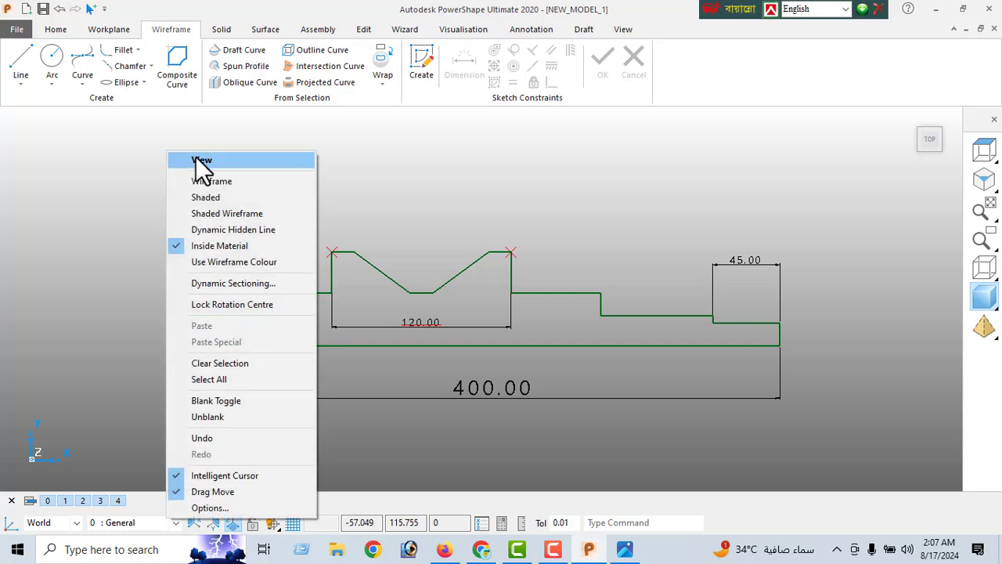
{"action": "left_click", "coordinate": [196, 160]}
{"action": "left_click", "coordinate": [426, 299]}
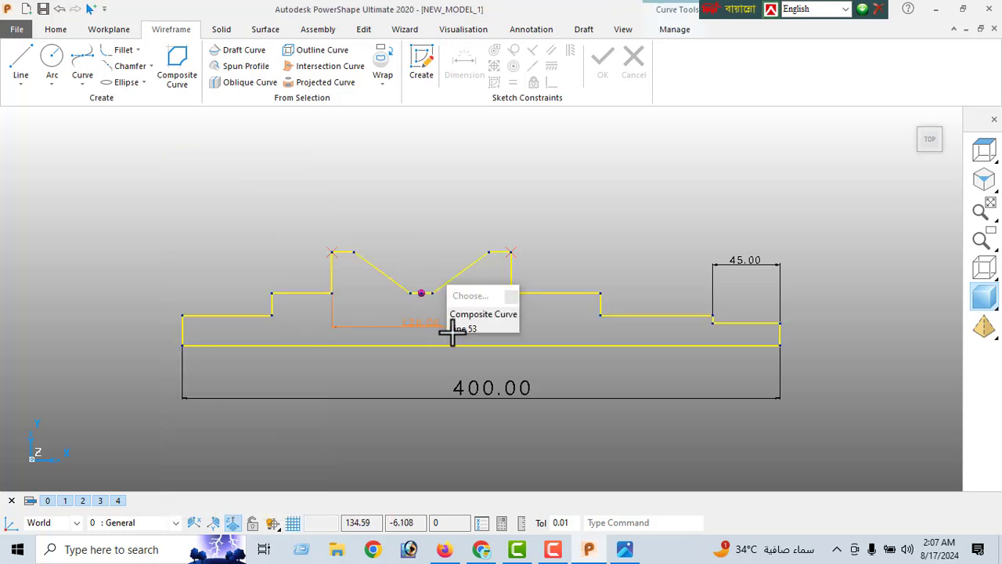
{"action": "left_click", "coordinate": [465, 329]}
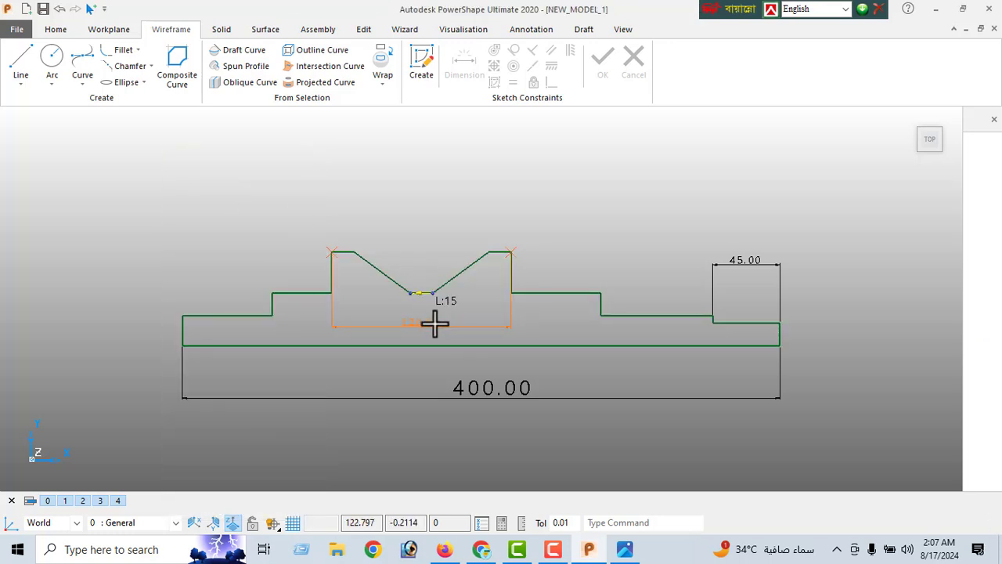
{"action": "key", "text": "Escape"}
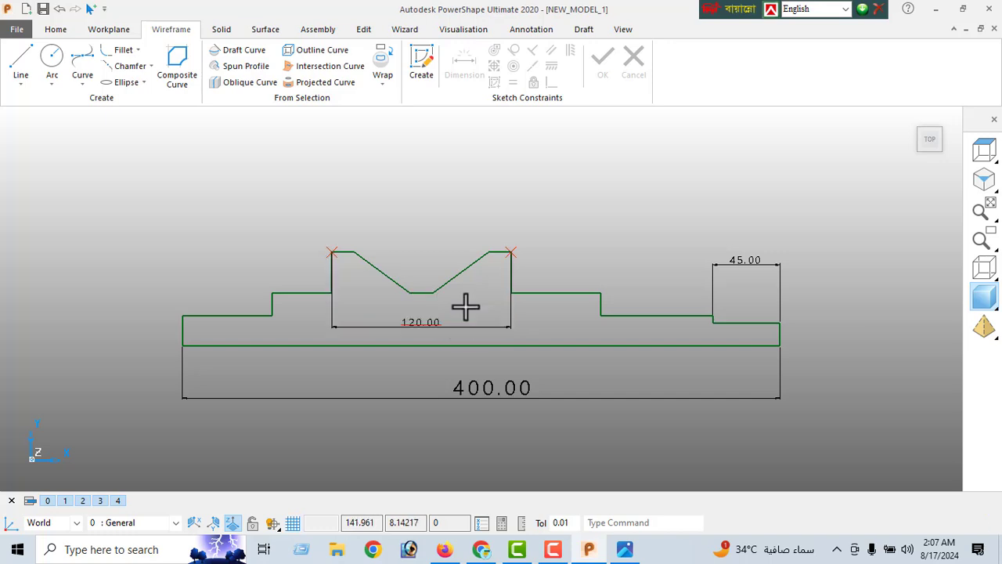
Step: Create a workplane at the baseline's start corner, on the shaft axis, and clear the selection
{"action": "left_click", "coordinate": [475, 261]}
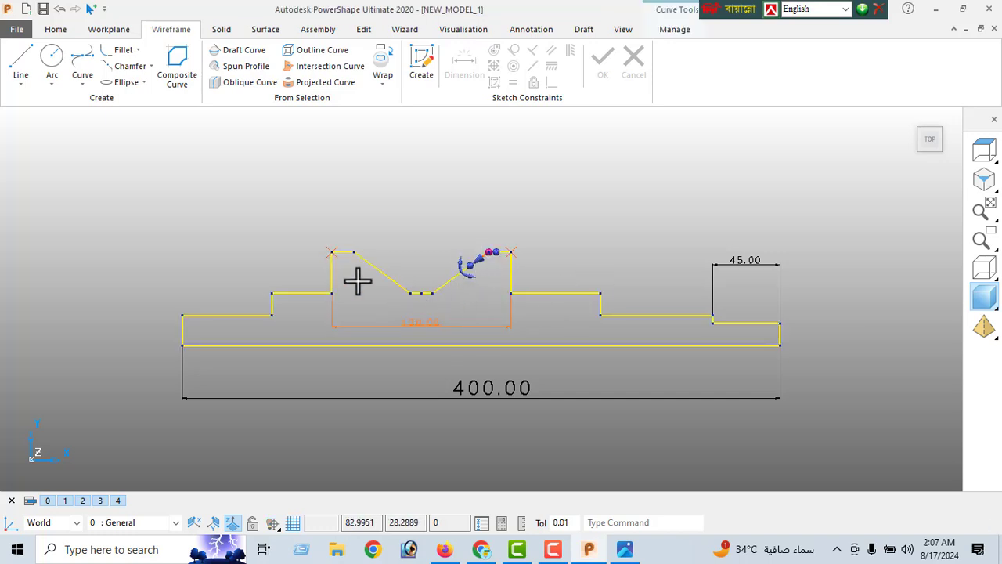
{"action": "left_click", "coordinate": [103, 30]}
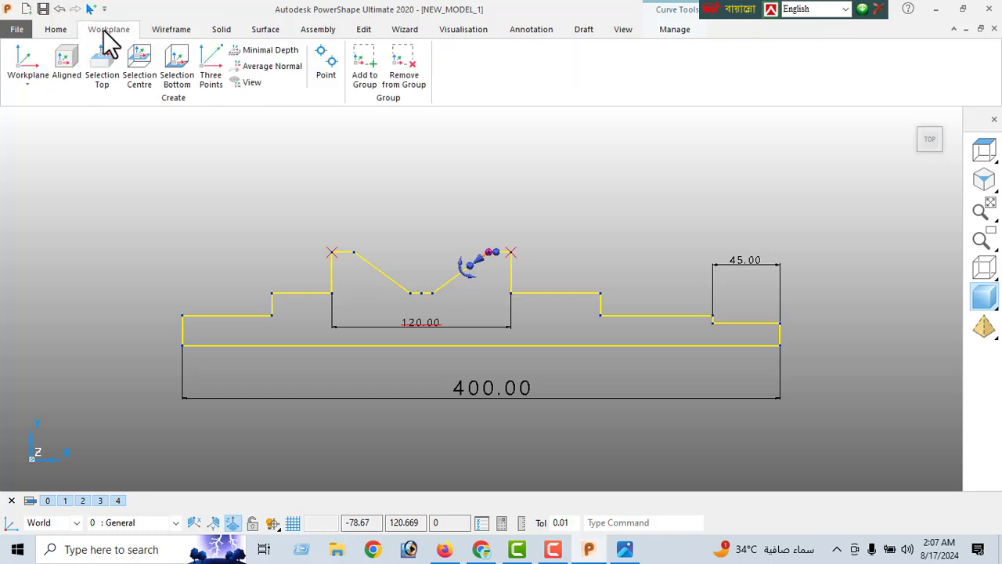
{"action": "left_click", "coordinate": [23, 82]}
{"action": "left_click", "coordinate": [43, 109]}
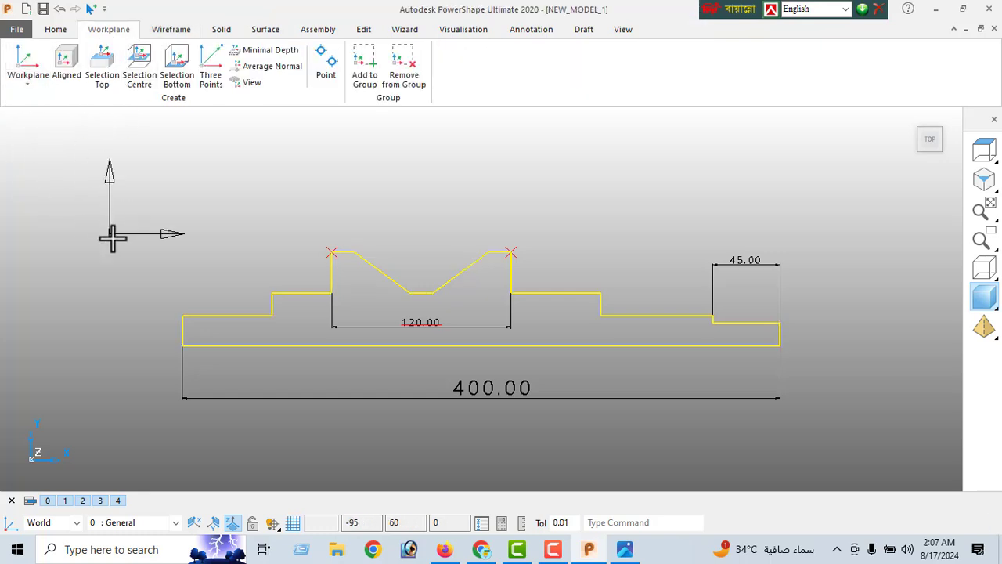
{"action": "left_click", "coordinate": [181, 345]}
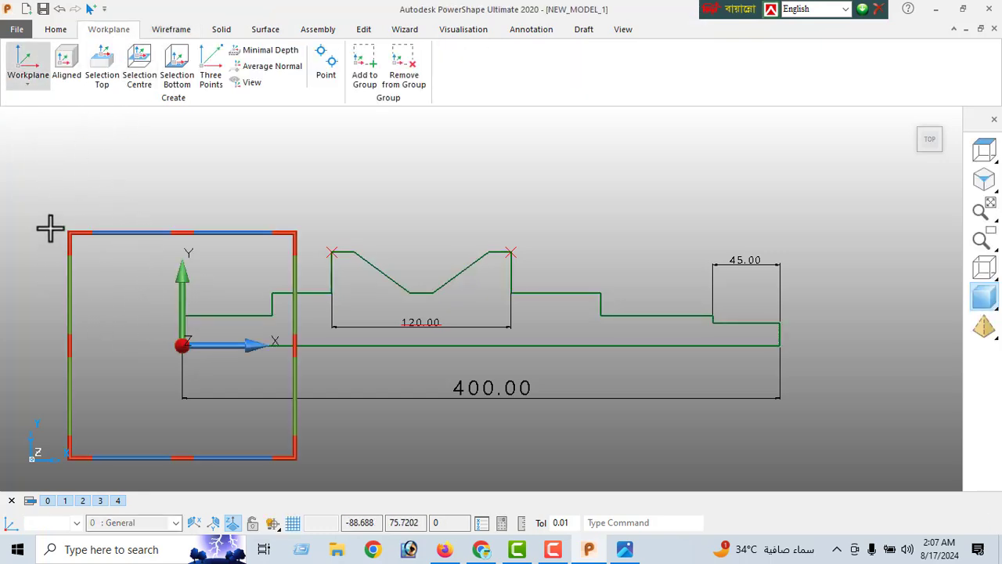
{"action": "right_click", "coordinate": [55, 141]}
{"action": "key", "text": "Escape"}
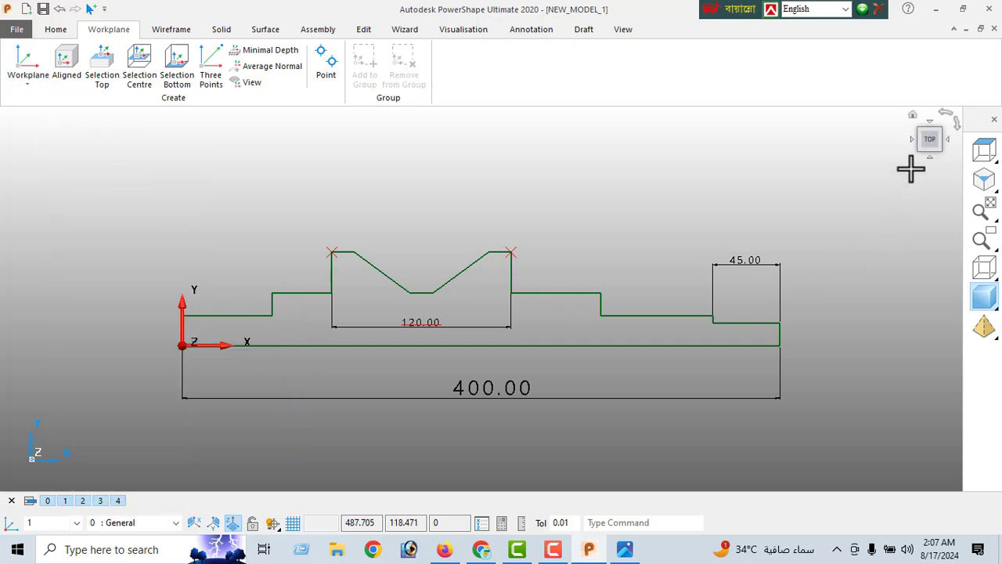
Step: Revolve the composite half-profile curve into a solid around the workplane's X axis, with X as the principal axis
{"action": "left_click", "coordinate": [927, 139]}
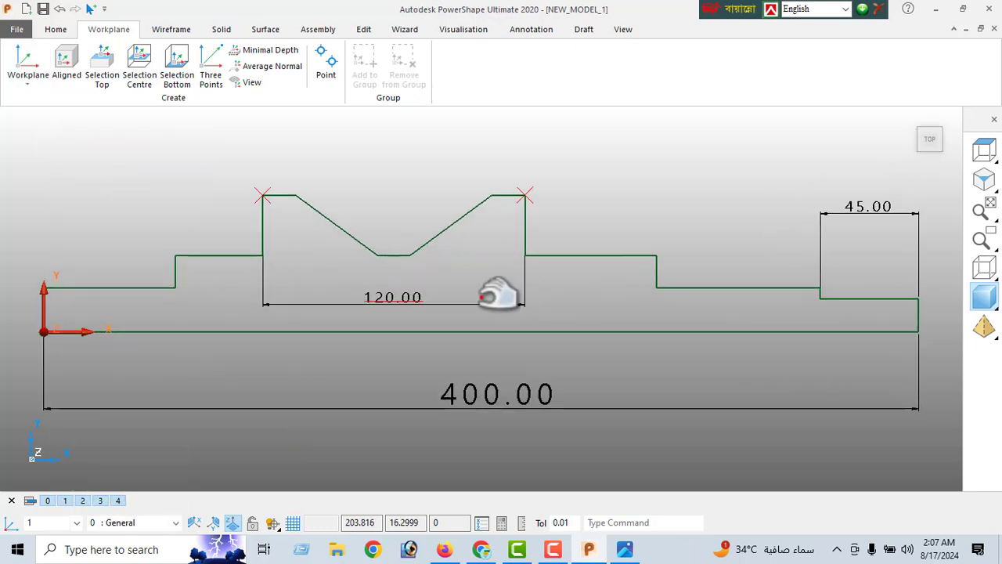
{"action": "left_click", "coordinate": [391, 324]}
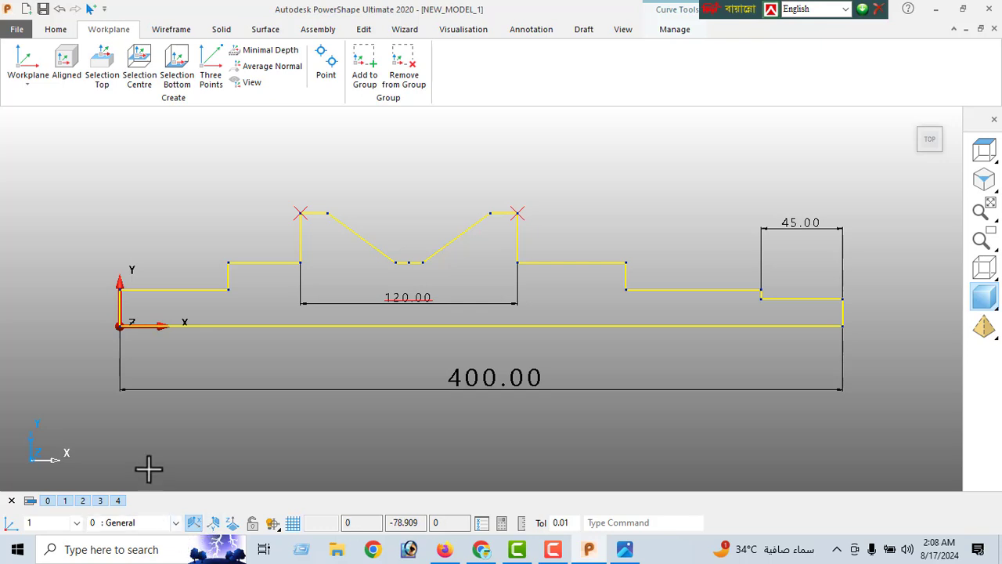
{"action": "left_click", "coordinate": [223, 32]}
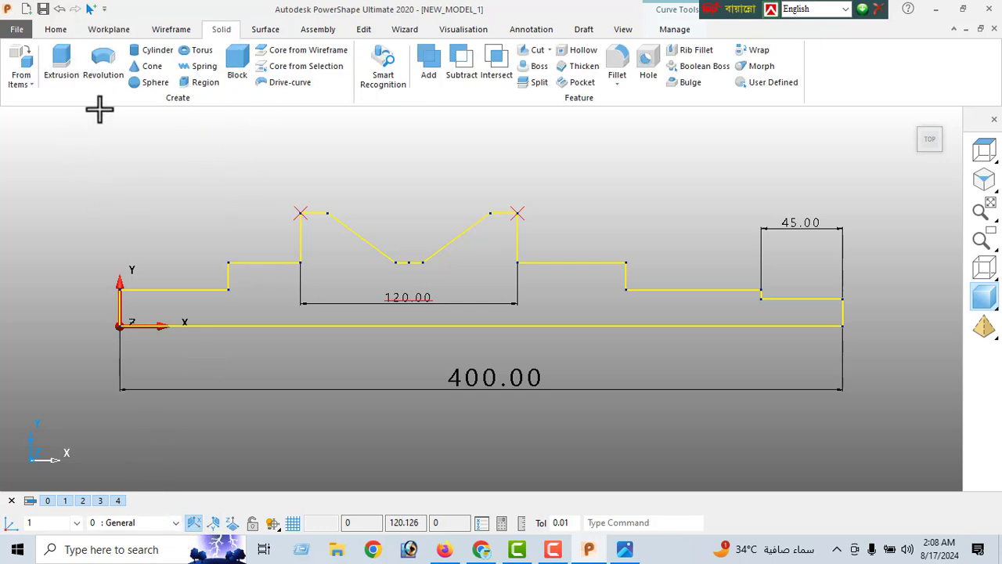
{"action": "left_click", "coordinate": [105, 72]}
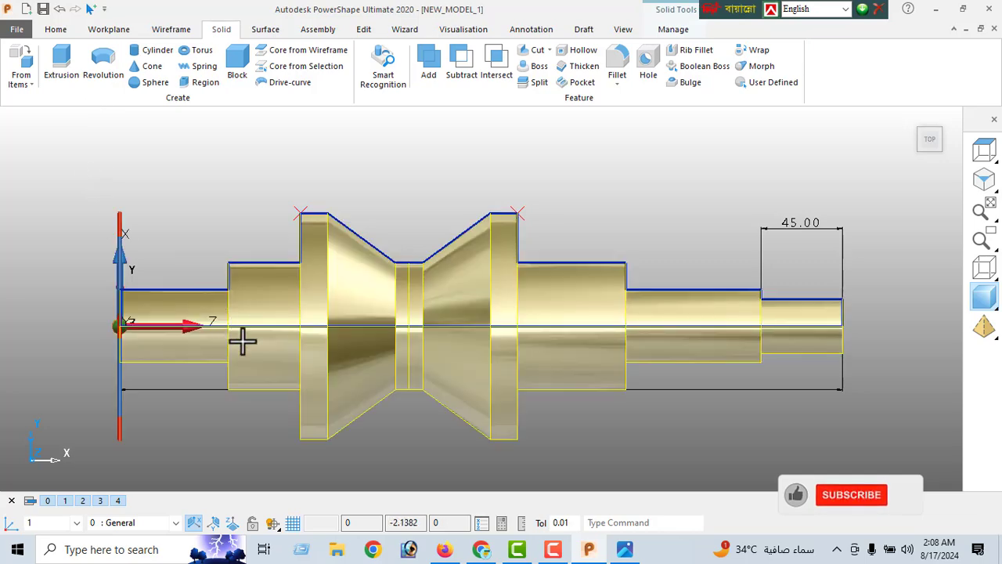
{"action": "left_click", "coordinate": [984, 179]}
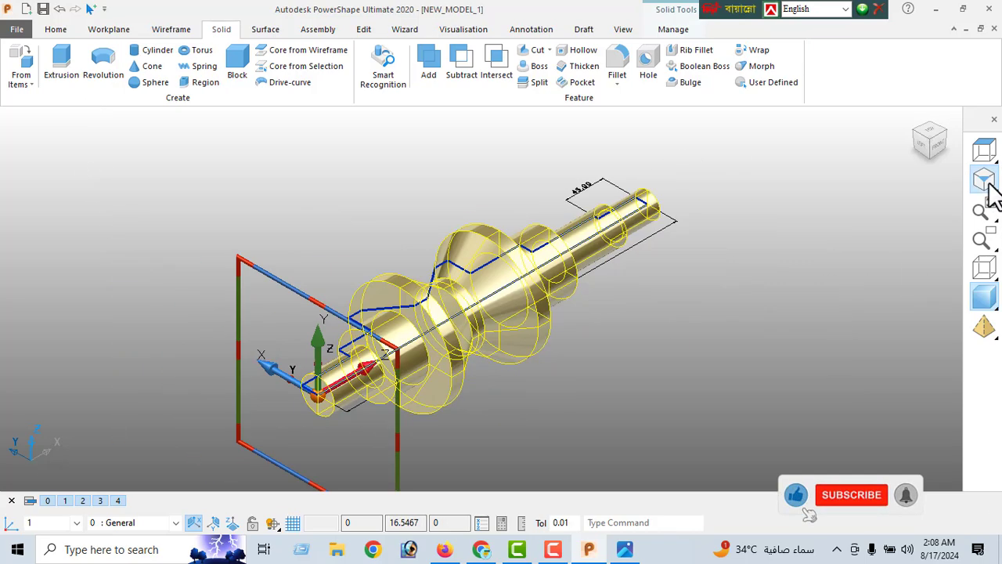
{"action": "right_click", "coordinate": [790, 289]}
{"action": "left_click", "coordinate": [850, 182]}
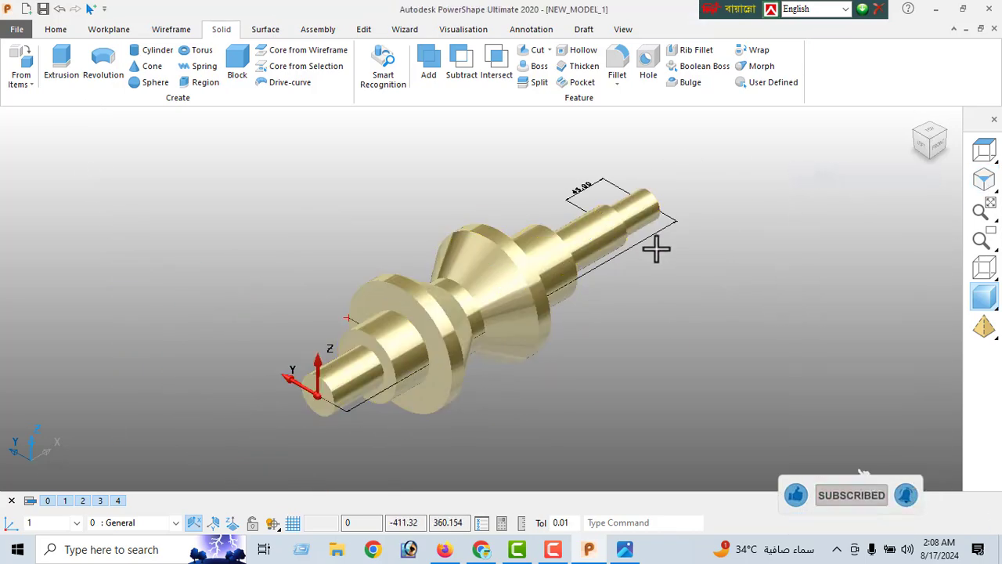
{"action": "middle_click_drag", "start_coordinate": [655, 246], "coordinate": [483, 365]}
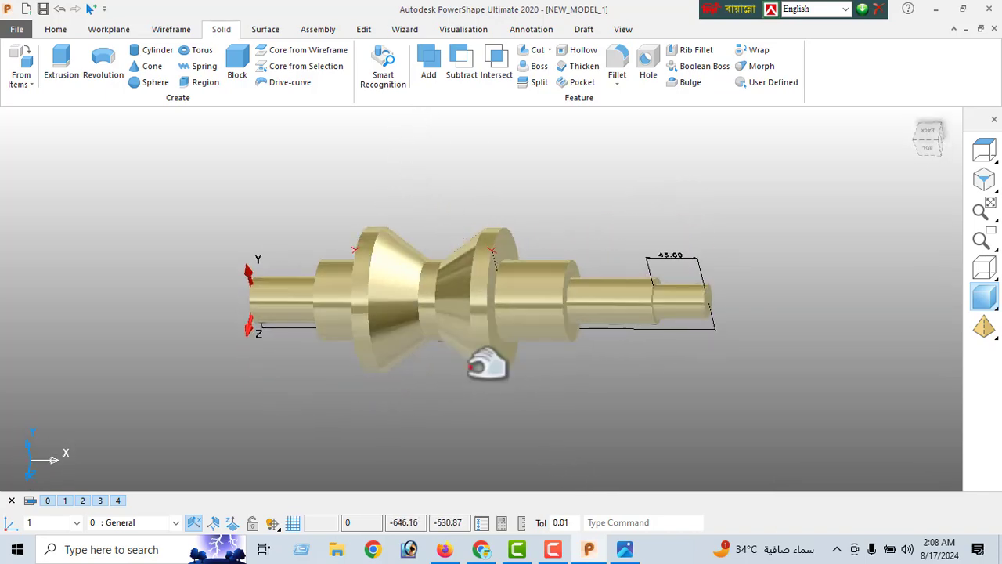
Step: Show the shaft as a top-view wireframe and delete the overall-length, grooved-section and narrow-end dimensions
{"action": "left_click", "coordinate": [55, 31]}
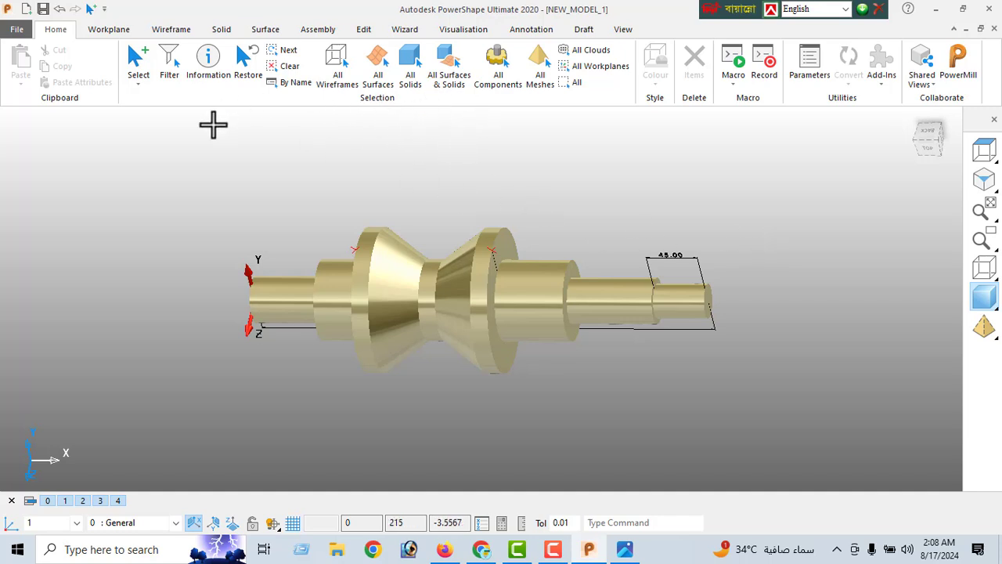
{"action": "left_click", "coordinate": [983, 268]}
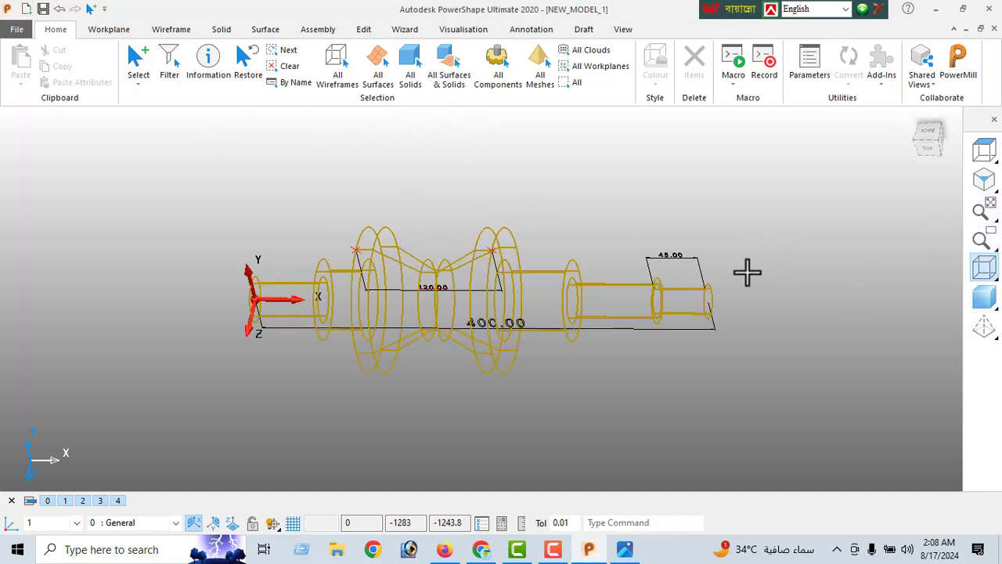
{"action": "left_click", "coordinate": [982, 155]}
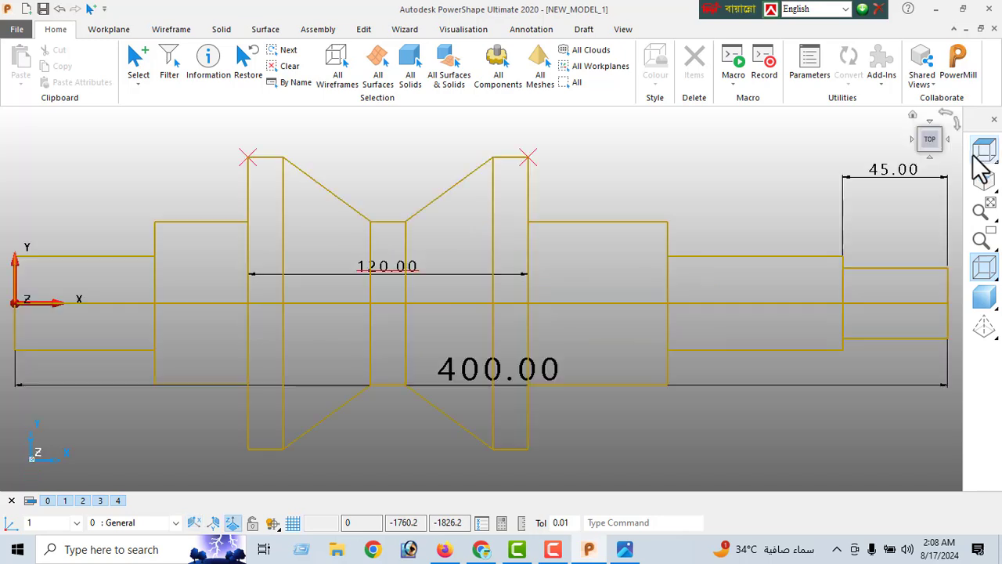
{"action": "left_click", "coordinate": [549, 366]}
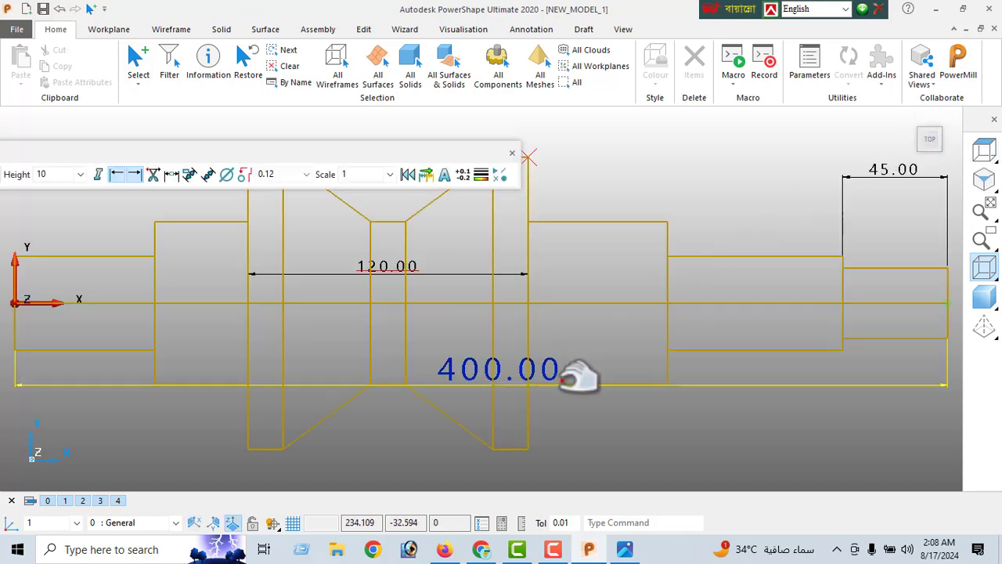
{"action": "key", "text": "Delete"}
{"action": "left_click", "coordinate": [392, 266]}
{"action": "key", "text": "Delete"}
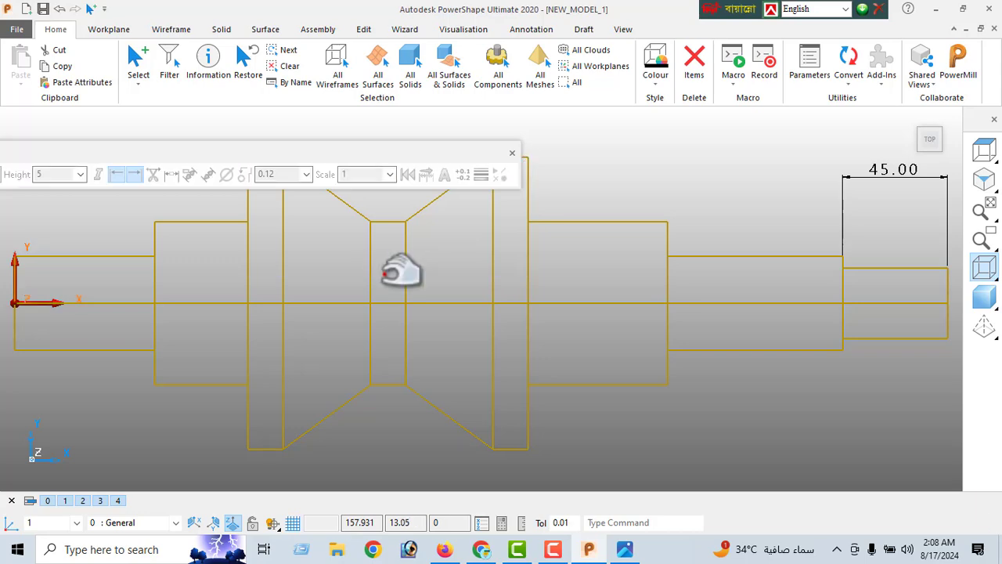
{"action": "left_click", "coordinate": [893, 169]}
{"action": "key", "text": "Delete"}
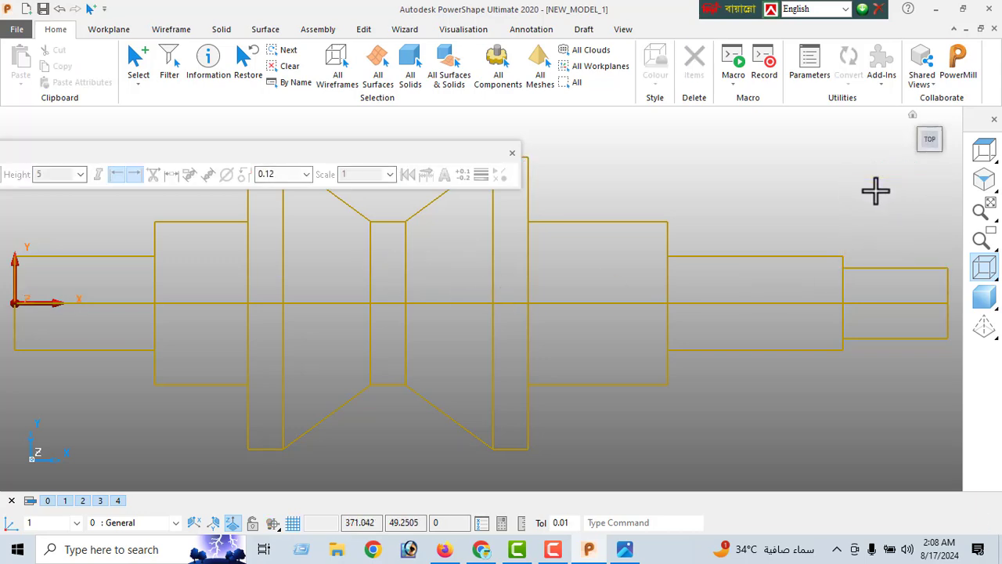
{"action": "left_click", "coordinate": [512, 153]}
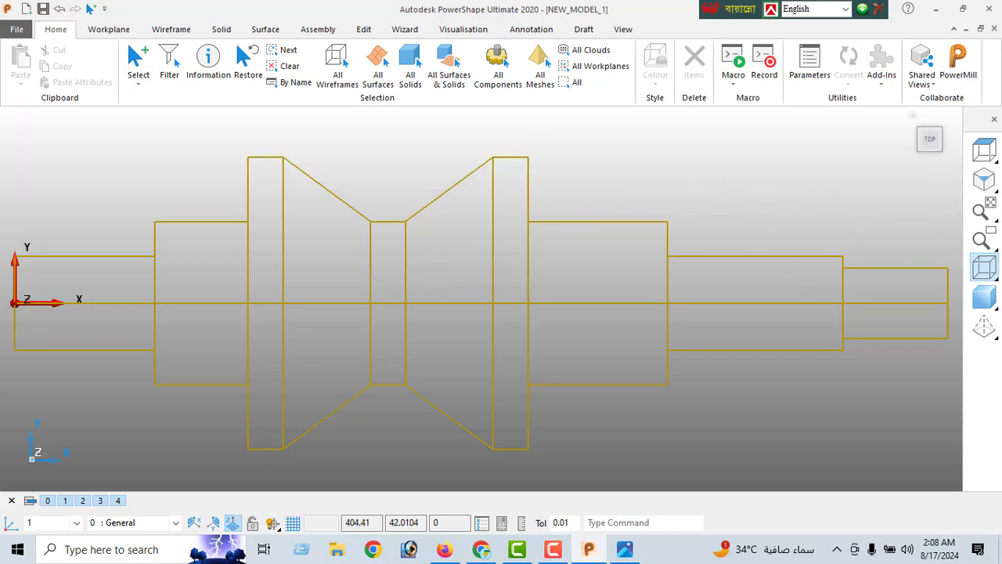
Step: Examine the revolved shaft shaded in 3D, from an isometric view round to its narrow end
{"action": "left_click", "coordinate": [987, 180]}
{"action": "left_click", "coordinate": [986, 301]}
{"action": "mouse_move", "coordinate": [665, 264]}
{"action": "middle_mouse_down"}
{"action": "mouse_move", "coordinate": [635, 376]}
{"action": "mouse_move", "coordinate": [640, 289]}
{"action": "mouse_move", "coordinate": [604, 202]}
{"action": "mouse_move", "coordinate": [629, 350]}
{"action": "mouse_move", "coordinate": [657, 358]}
{"action": "mouse_move", "coordinate": [505, 362]}
{"action": "mouse_move", "coordinate": [522, 430]}
{"action": "middle_mouse_up"}
{"action": "middle_click_drag", "start_coordinate": [525, 332], "coordinate": [394, 324]}
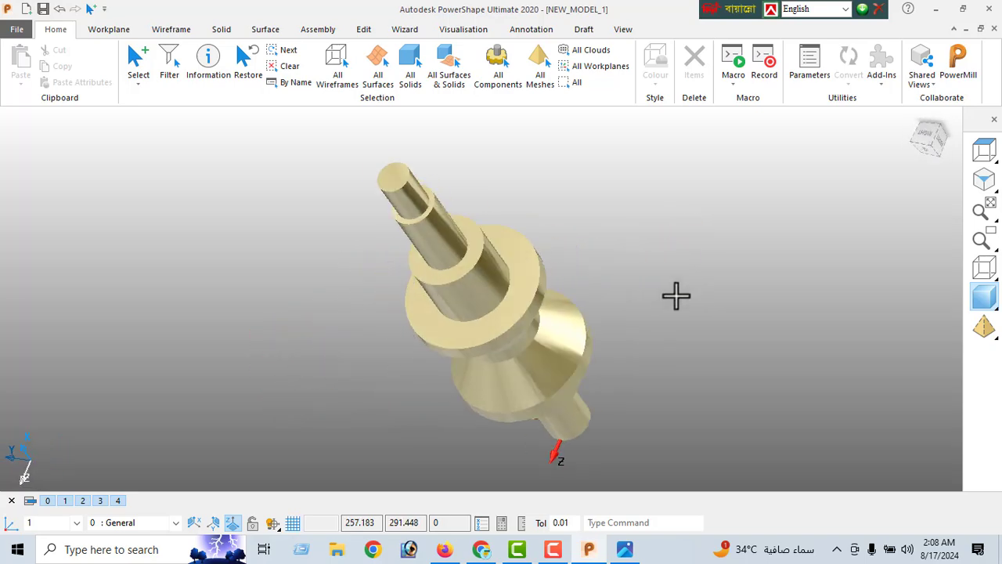